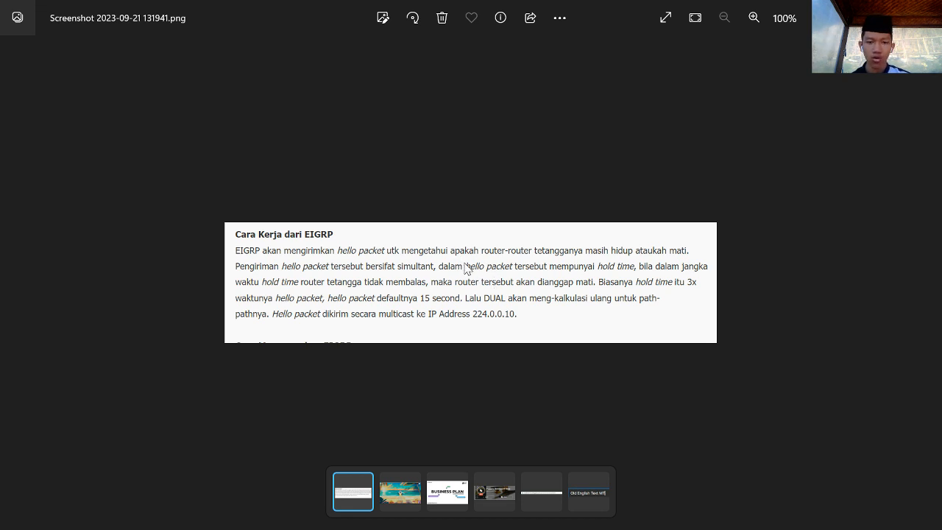
Step: Close the EIGRP explanation image and return to the UJI COBA PART 2 topology in GNS3
{"action": "key", "text": "XF86MonBrightnessUp"}
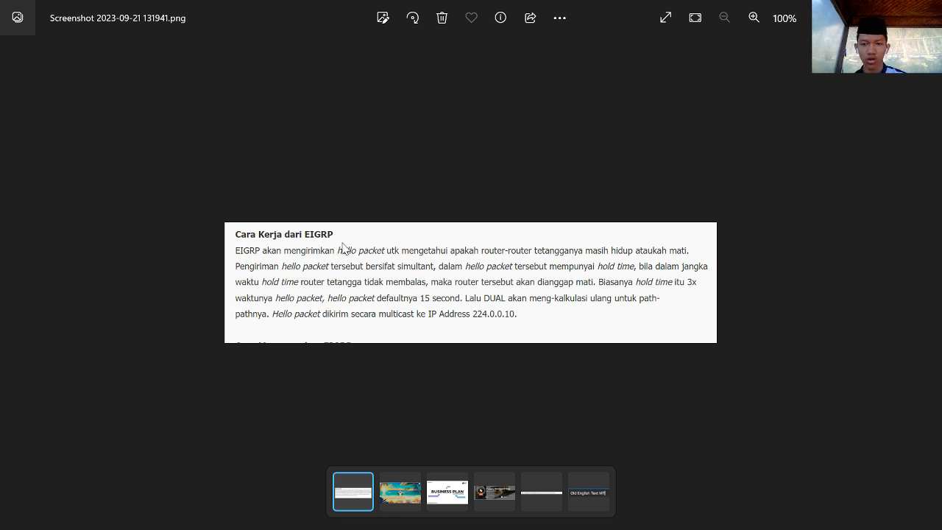
{"action": "key", "text": "alt+F4"}
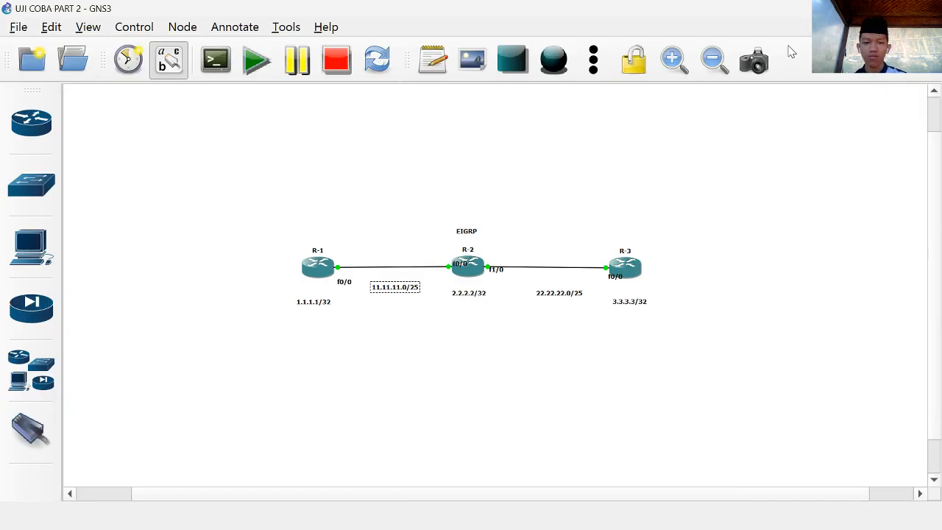
{"action": "key", "text": "XF86MonBrightnessUp"}
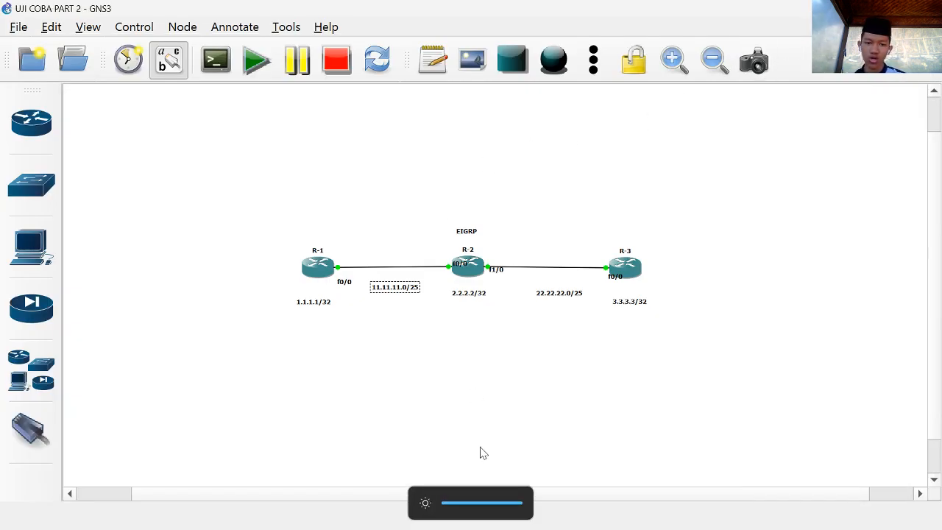
{"action": "left_click", "coordinate": [473, 234]}
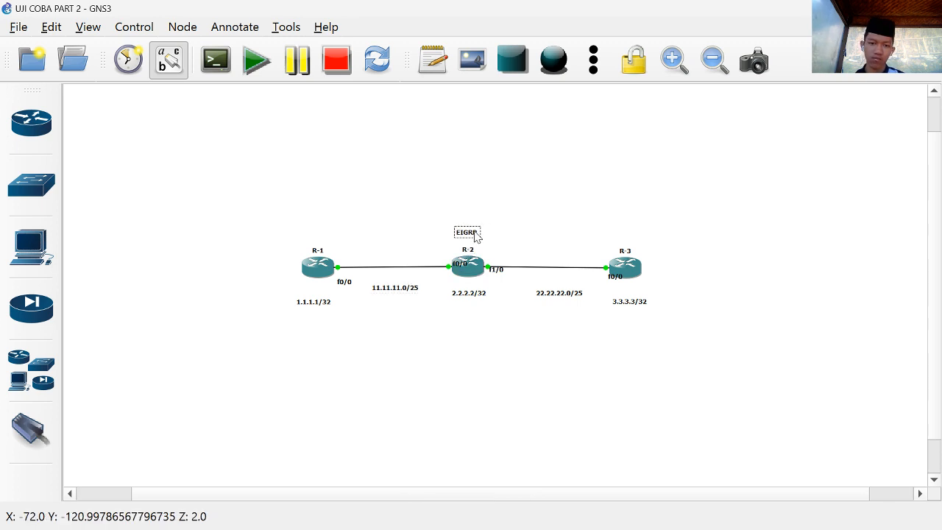
{"action": "left_click", "coordinate": [504, 223]}
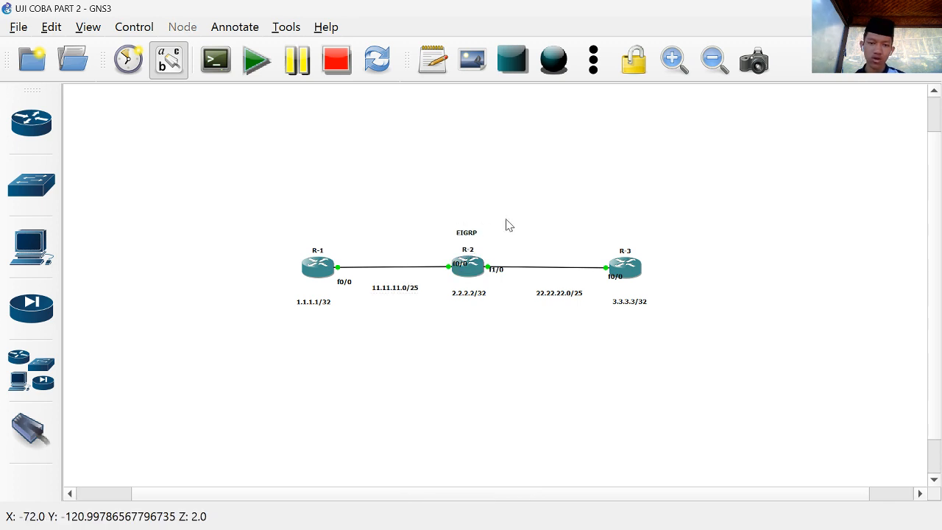
{"action": "double_click", "coordinate": [329, 273]}
{"action": "left_click_drag", "start_coordinate": [461, 121], "coordinate": [423, 115]}
{"action": "left_click", "coordinate": [432, 118]}
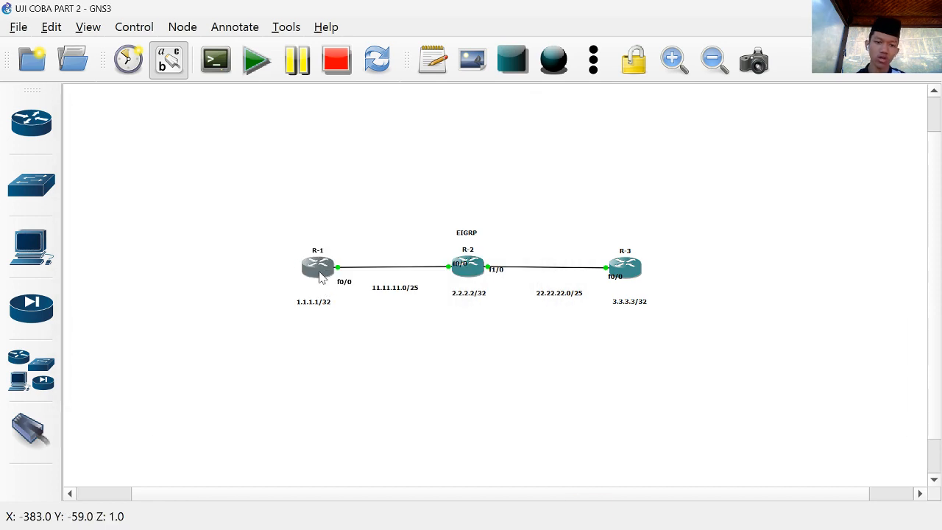
{"action": "double_click", "coordinate": [317, 269]}
{"action": "left_click_drag", "start_coordinate": [458, 171], "coordinate": [336, 83]}
{"action": "left_click", "coordinate": [403, 78]}
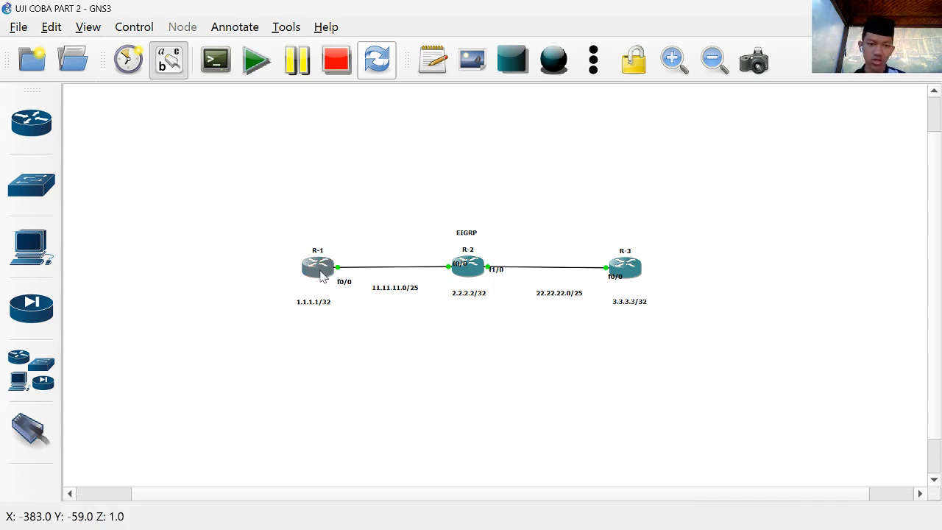
Step: Open the R-1 console, move it clear of the R-1 to R-2 link, and enter global configuration mode with conf t
{"action": "mouse_move", "coordinate": [325, 265]}
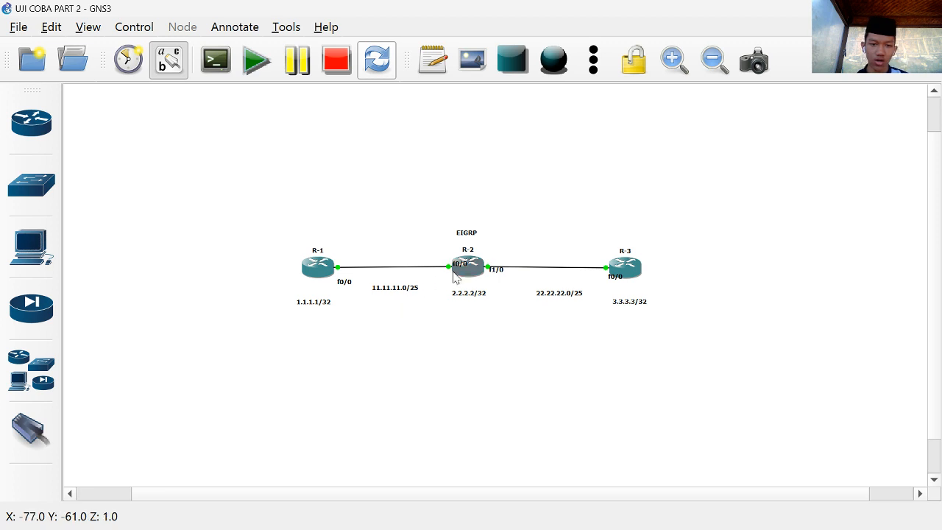
{"action": "double_click", "coordinate": [322, 270]}
{"action": "left_click_drag", "start_coordinate": [338, 118], "coordinate": [766, 101]}
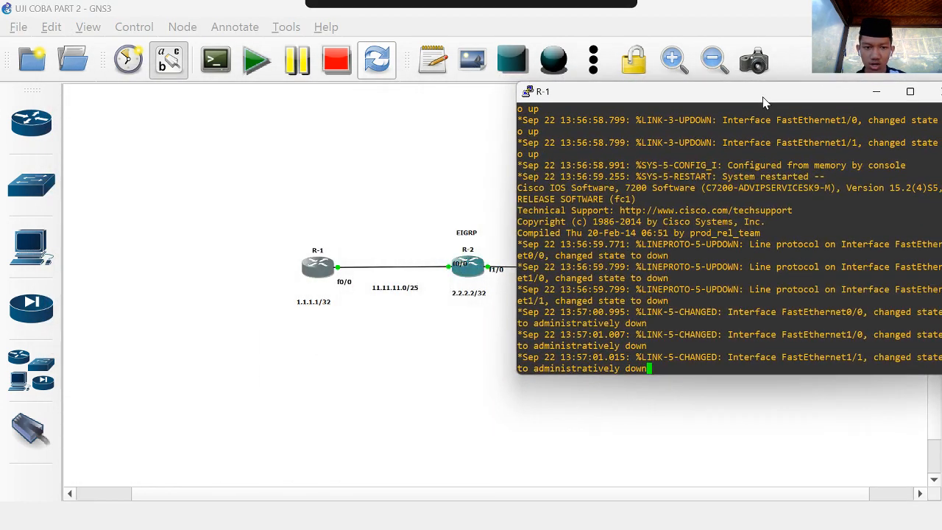
{"action": "key", "text": "Return"}
{"action": "key", "text": "Return"}
{"action": "type", "text": "conf t"}
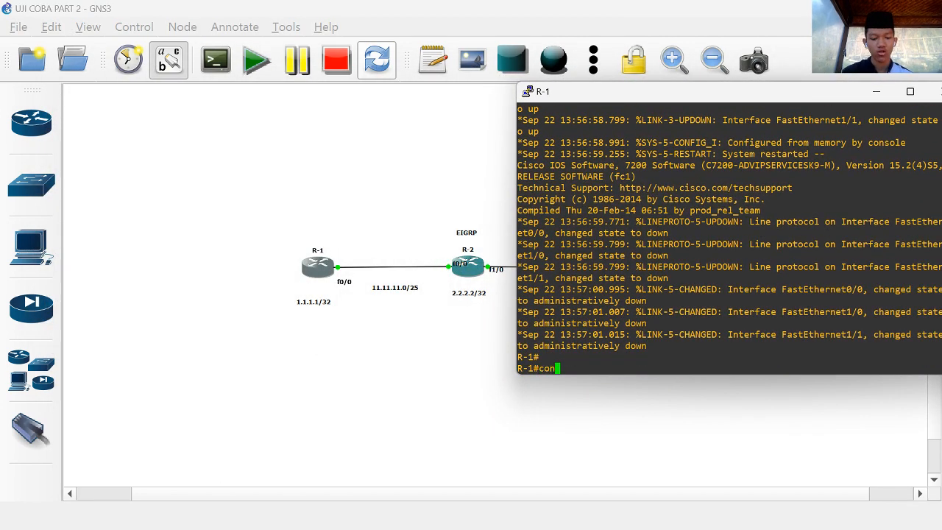
{"action": "key", "text": "Return"}
{"action": "key", "text": "Return"}
Step: Enter interface fa0/0 on R-1 and enable it with no shutdown
{"action": "type", "text": "int"}
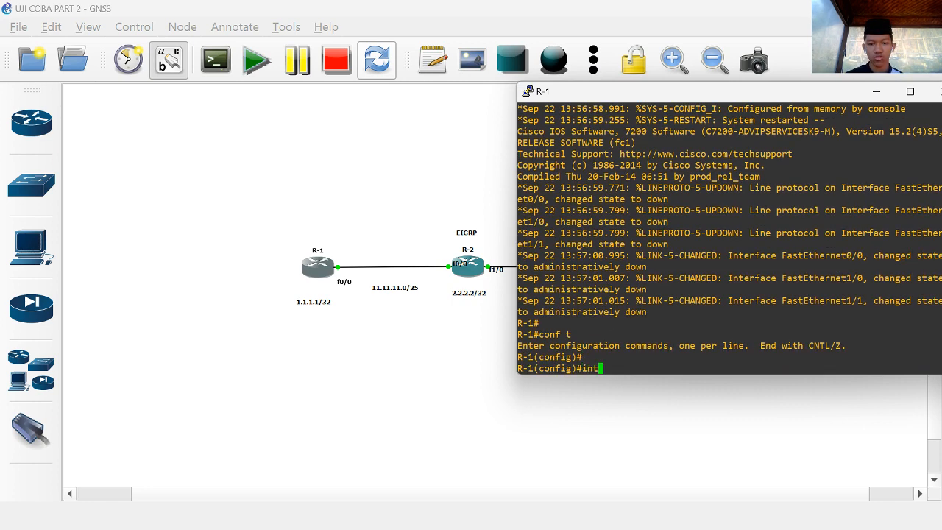
{"action": "key", "text": "Tab"}
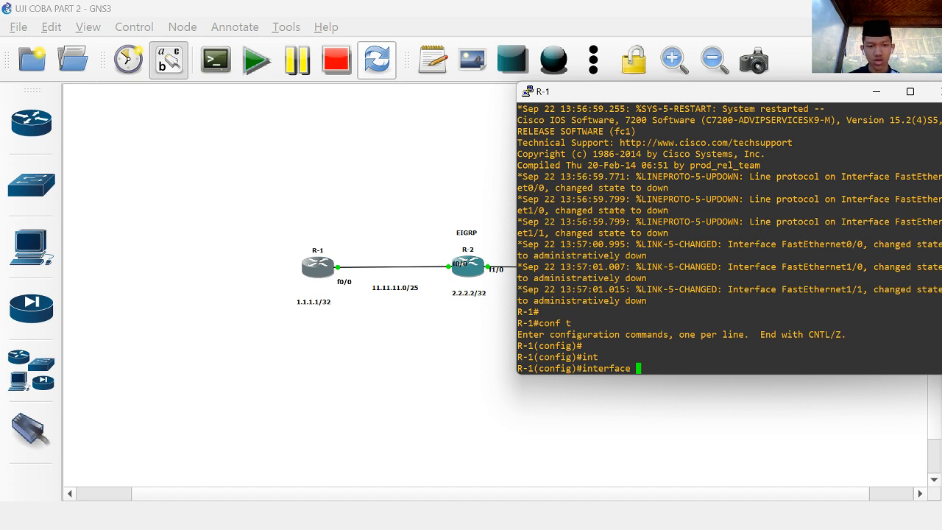
{"action": "type", "text": "fa0/0"}
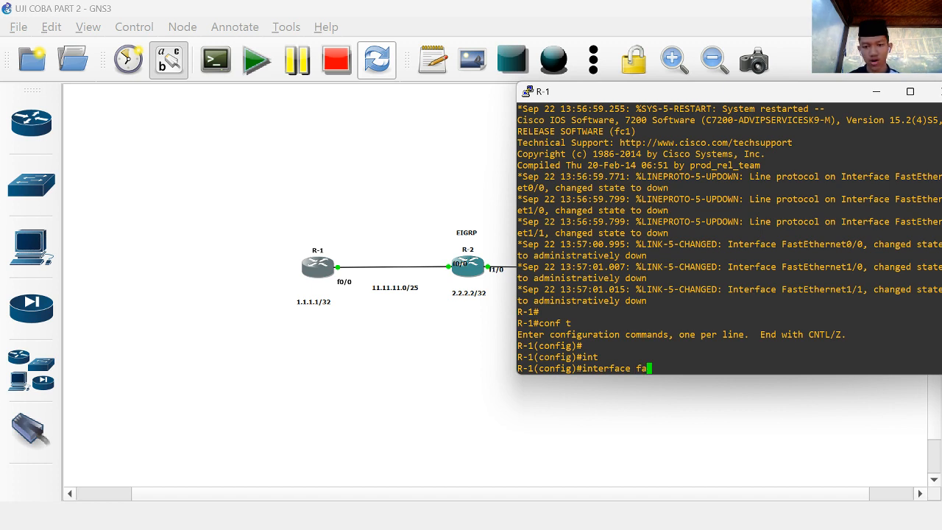
{"action": "key", "text": "Return"}
{"action": "type", "text": "no shu"}
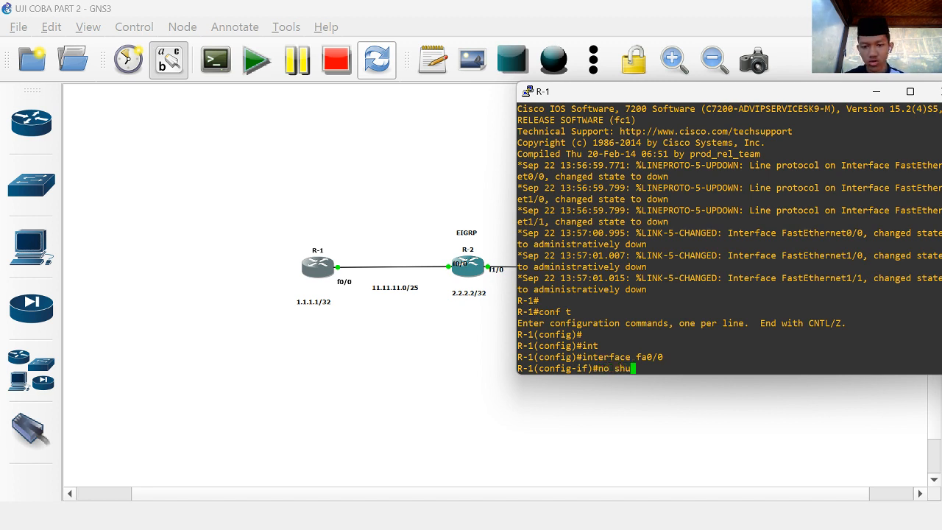
{"action": "key", "text": "Tab"}
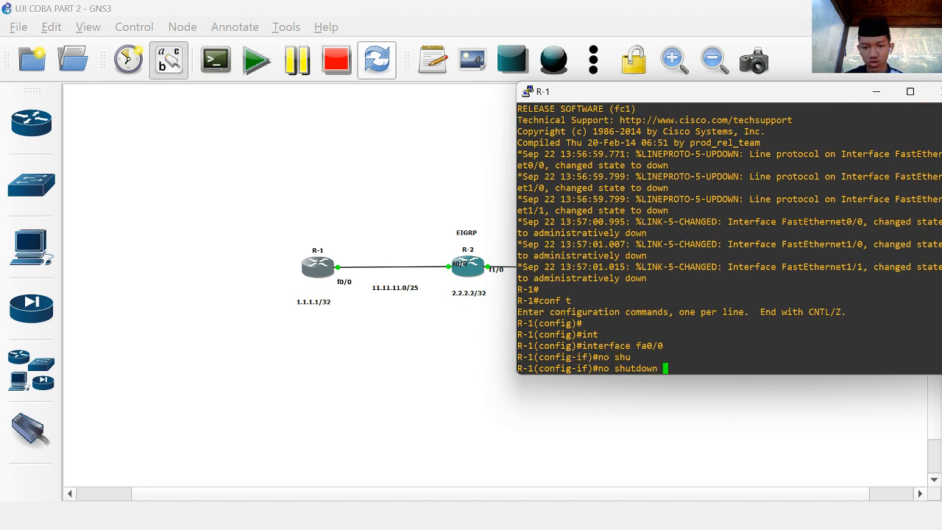
{"action": "key", "text": "Return"}
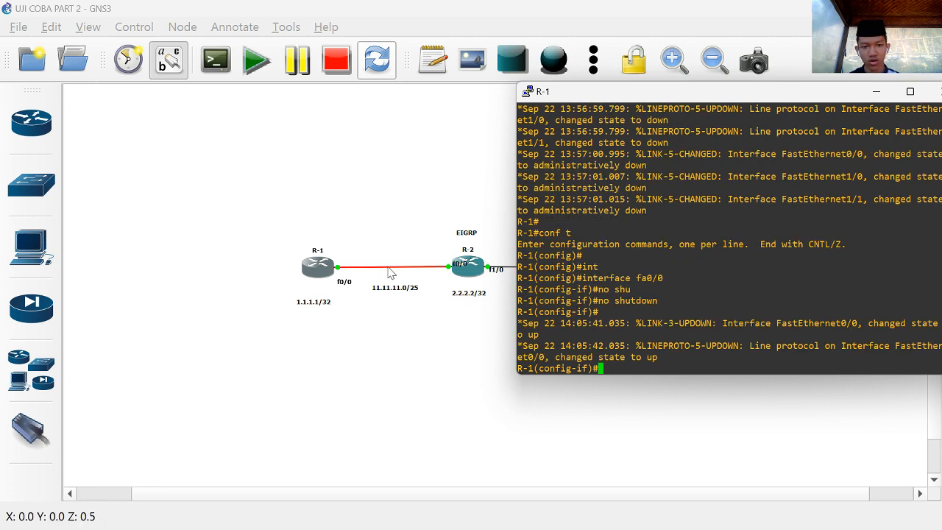
Step: Begin the ip address command for R-1's fa0/0 with the address 11.11.11.1
{"action": "type", "text": "ip ad"}
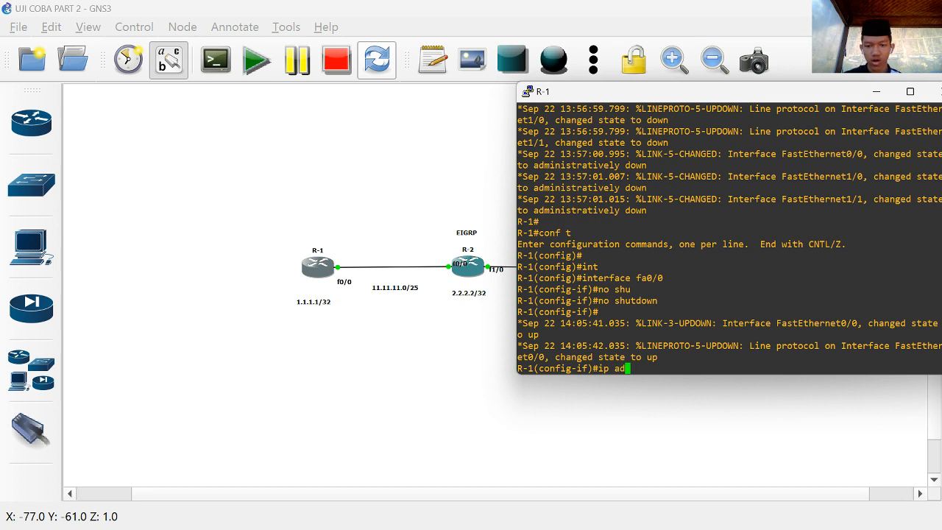
{"action": "key", "text": "Tab"}
{"action": "type", "text": "11.11.11."}
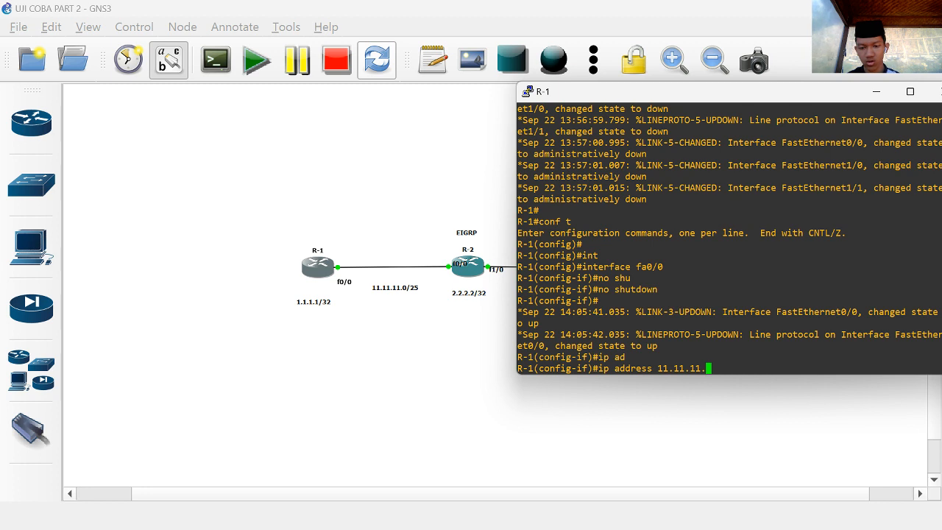
{"action": "type", "text": "1 255.25.5"}
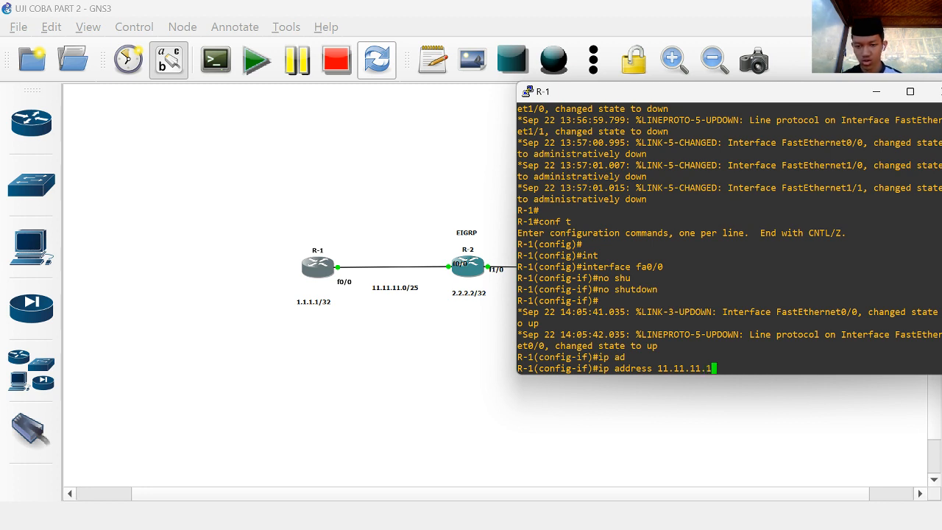
{"action": "key", "text": "BackSpace"}
{"action": "key", "text": "BackSpace"}
{"action": "key", "text": "BackSpace"}
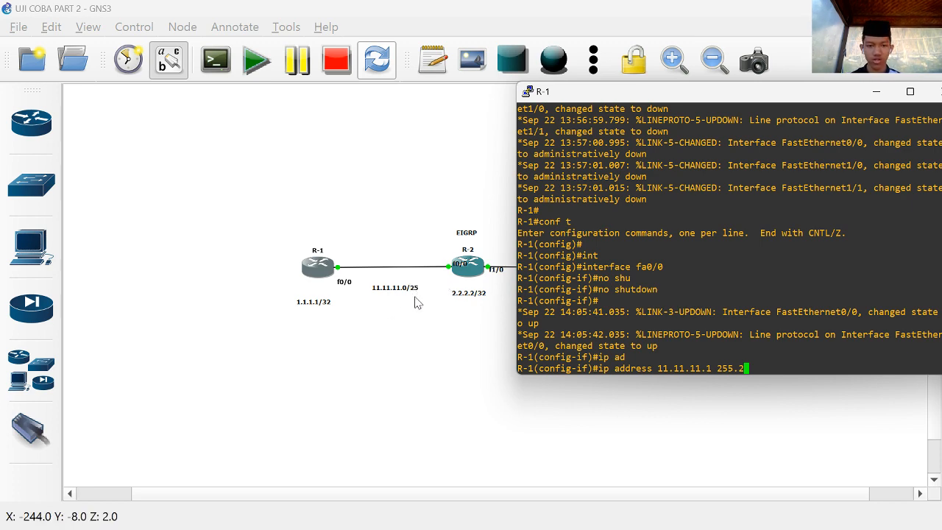
Step: Switch to the browser, look up the /25 netmask on Wikipedia's Wildcard mask page, and return to the R-1 console
{"action": "left_click", "coordinate": [499, 512]}
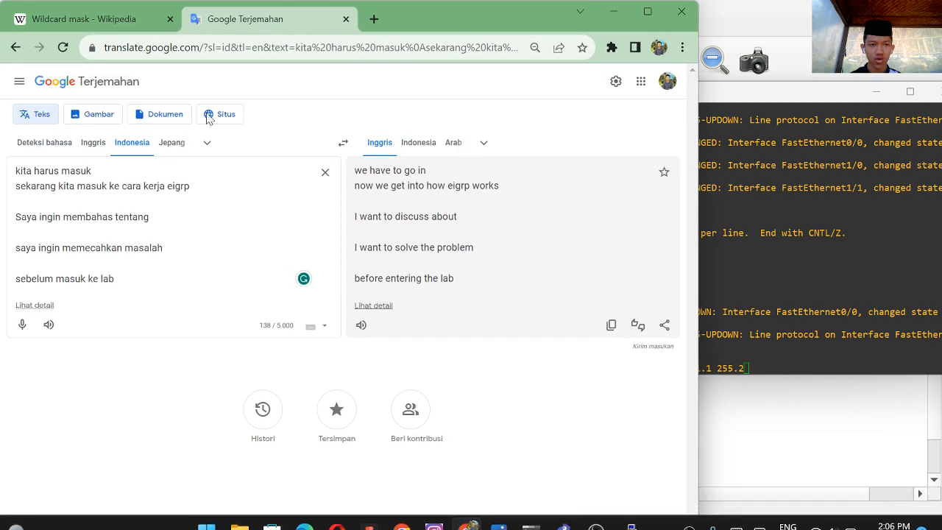
{"action": "left_click", "coordinate": [128, 22]}
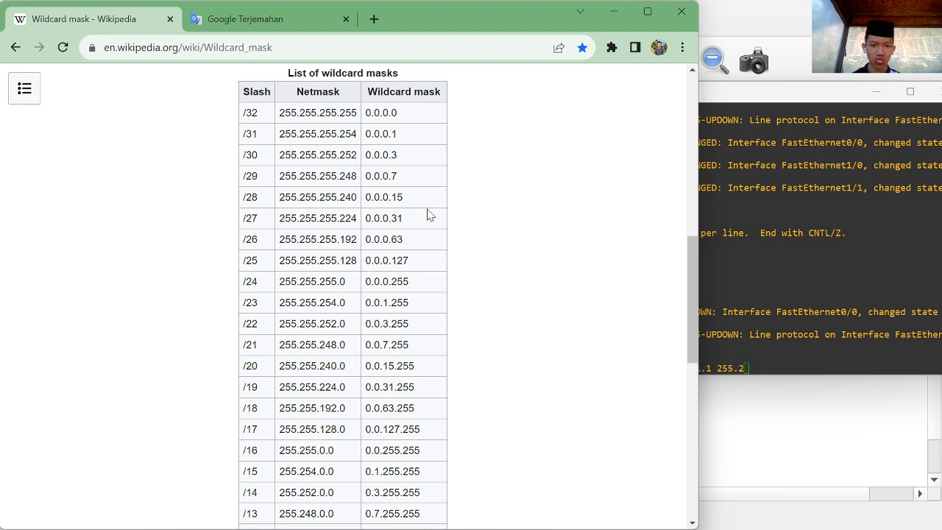
{"action": "left_click", "coordinate": [612, 17]}
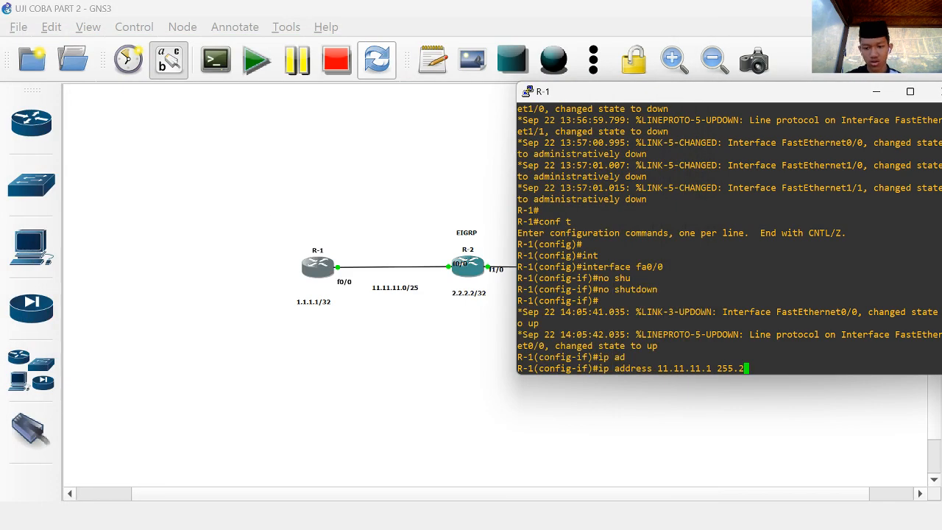
Step: Complete the ip address command for R-1's fa0/0 with the netmask 255.255.255.128 and execute it
{"action": "key", "text": "BackSpace"}
{"action": "type", "text": "128"}
{"action": "key", "text": "BackSpace"}
{"action": "key", "text": "BackSpace"}
{"action": "key", "text": "BackSpace"}
{"action": "type", "text": "255.255.255."}
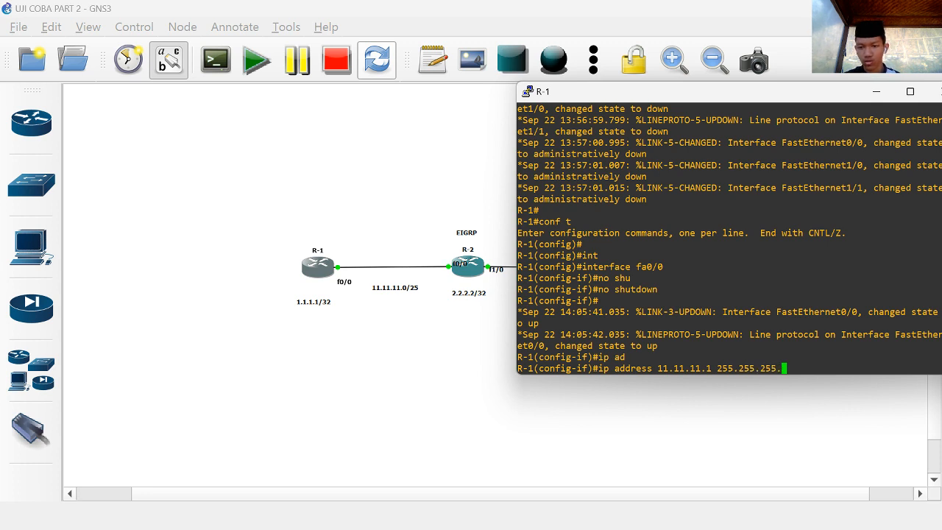
{"action": "type", "text": "128"}
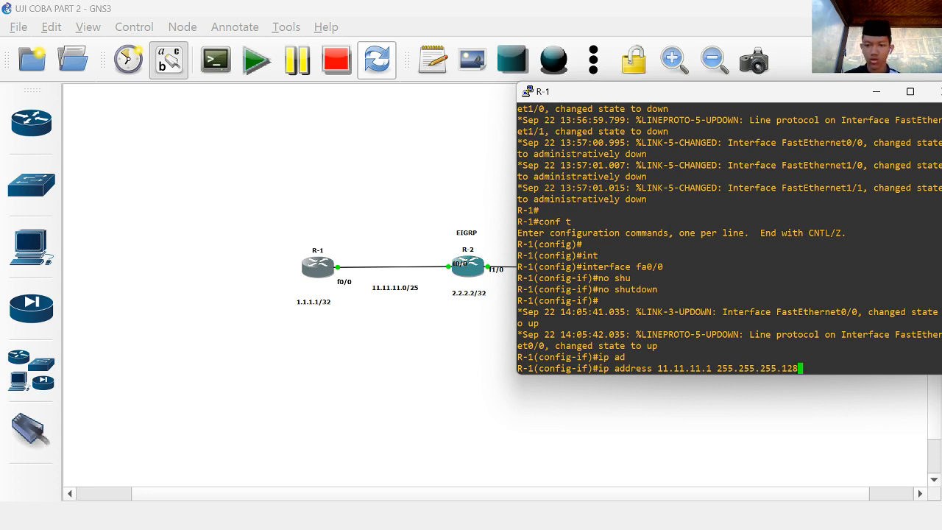
{"action": "key", "text": "Return"}
{"action": "key", "text": "Return"}
Step: Create loopback interface lo0 on R-1 with address 1.1.1.1 and netmask 255.255.255.255, checking the /32 mask in the browser's Wikipedia table
{"action": "type", "text": "int"}
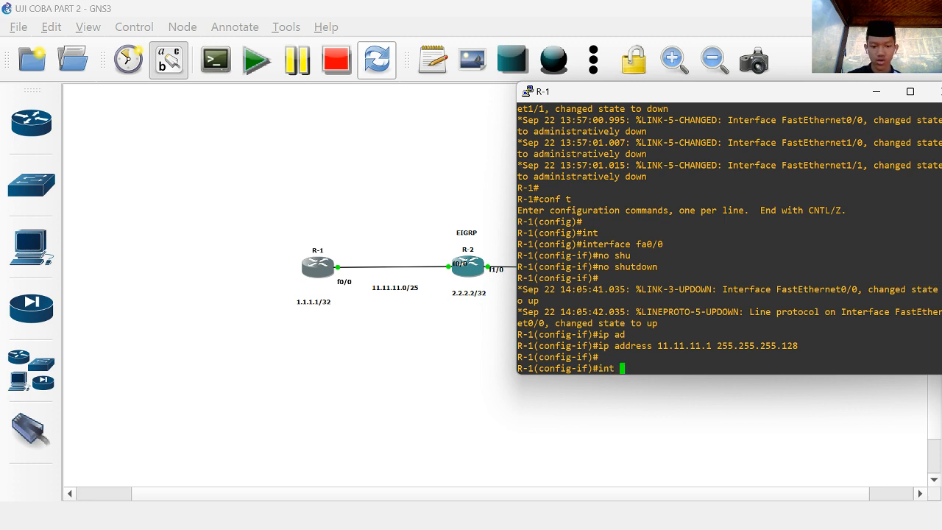
{"action": "type", "text": " lo0"}
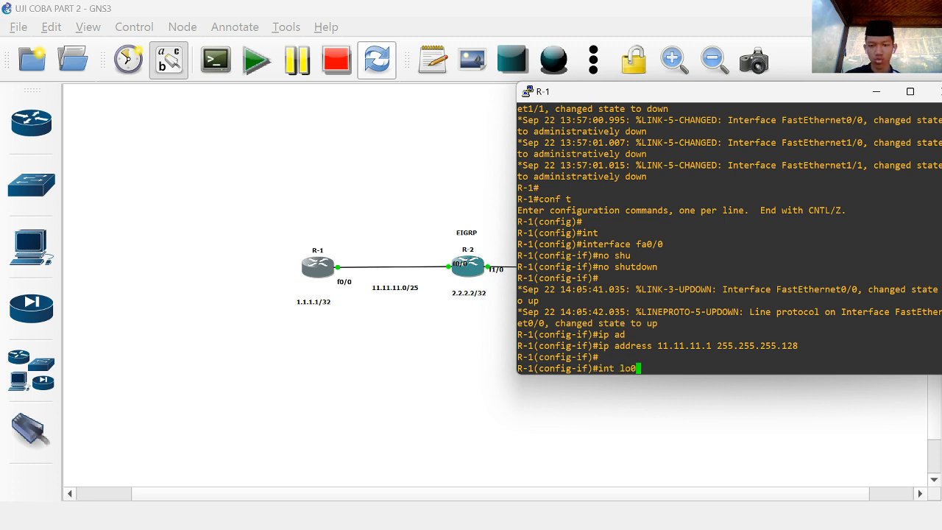
{"action": "key", "text": "Return"}
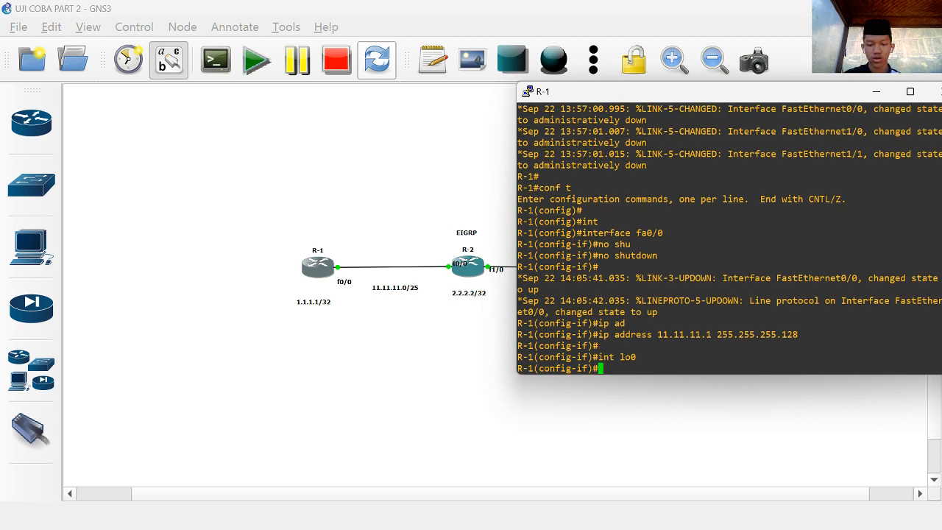
{"action": "type", "text": "ip af"}
{"action": "key", "text": "BackSpace"}
{"action": "type", "text": "d"}
{"action": "key", "text": "Tab"}
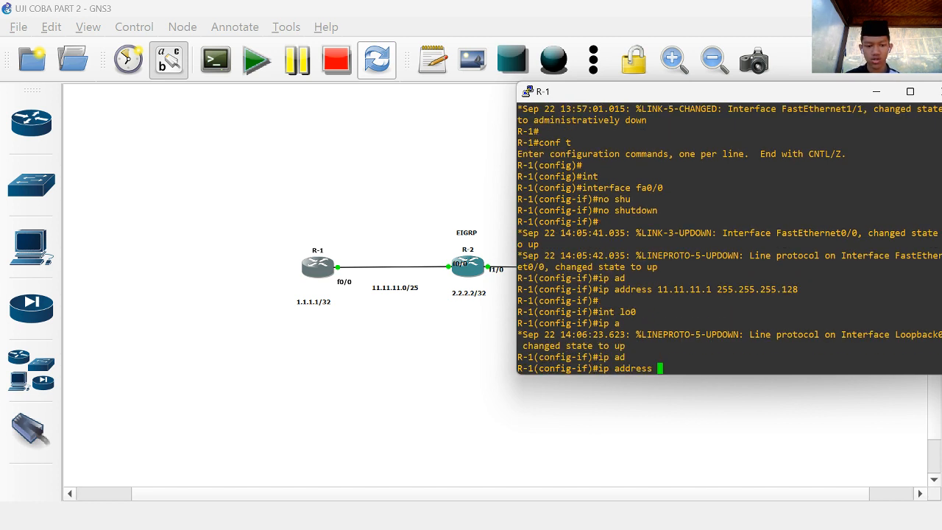
{"action": "type", "text": "1.1.1.1 2"}
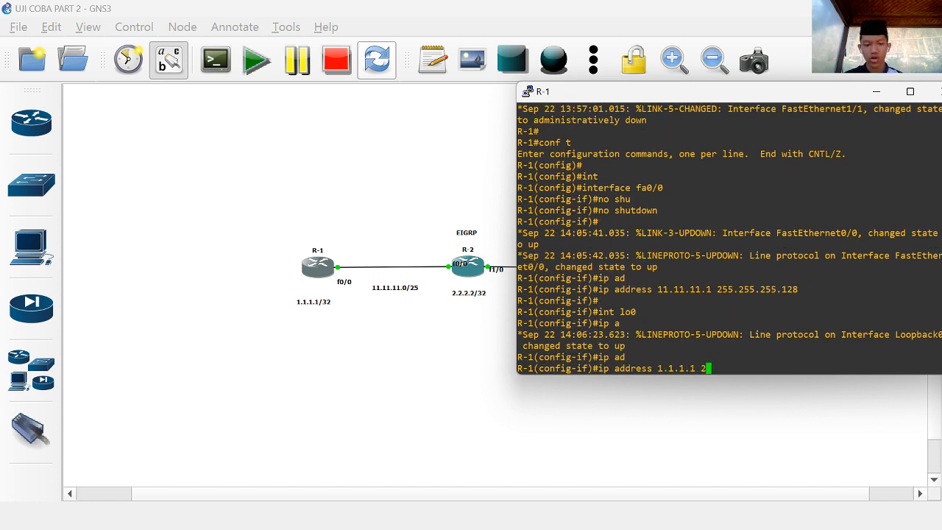
{"action": "type", "text": "55.255.255."}
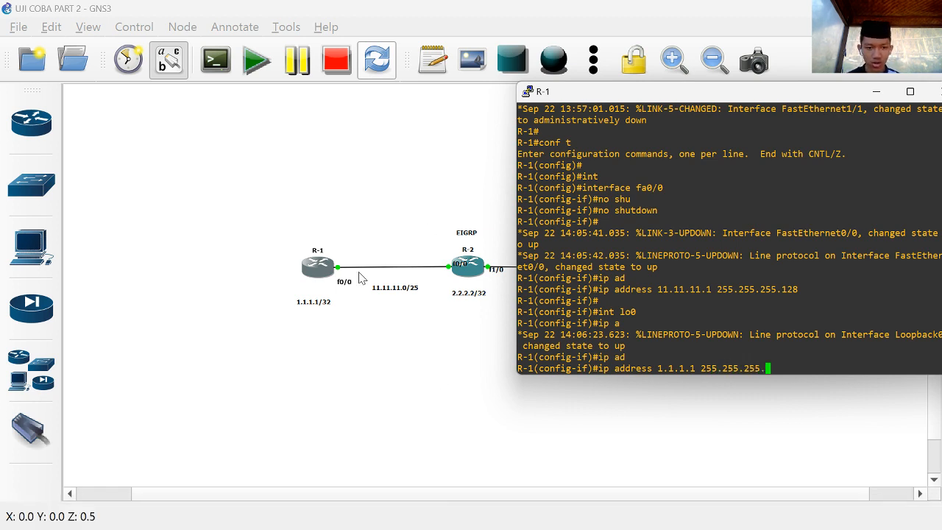
{"action": "left_click", "coordinate": [473, 509]}
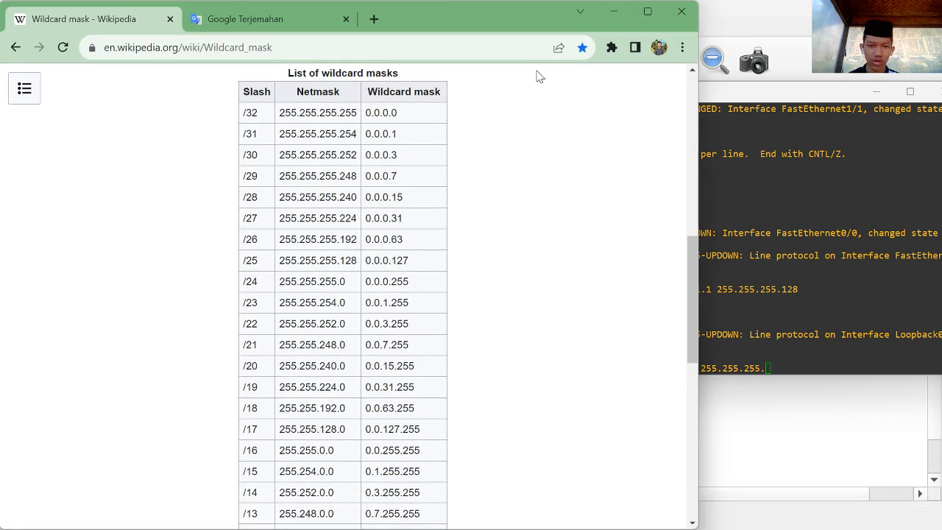
{"action": "left_click", "coordinate": [613, 11]}
{"action": "type", "text": "255"}
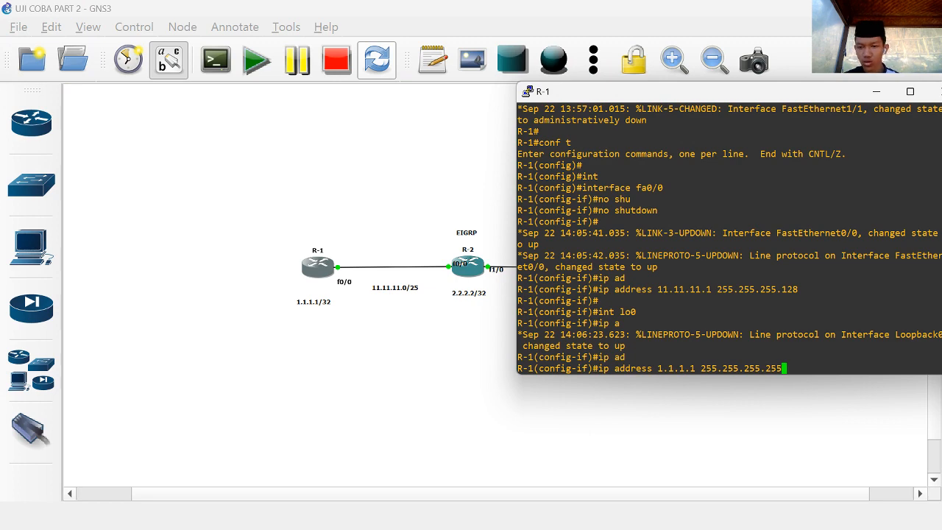
{"action": "key", "text": "Return"}
Step: Exit R-1's interface configuration mode and minimize its console to reveal the full topology
{"action": "type", "text": "exit"}
{"action": "key", "text": "Return"}
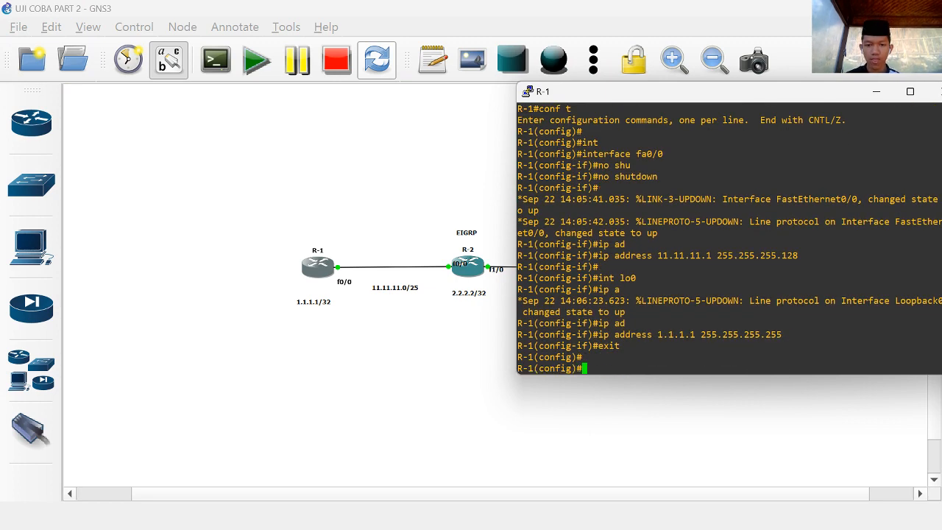
{"action": "left_click", "coordinate": [875, 91]}
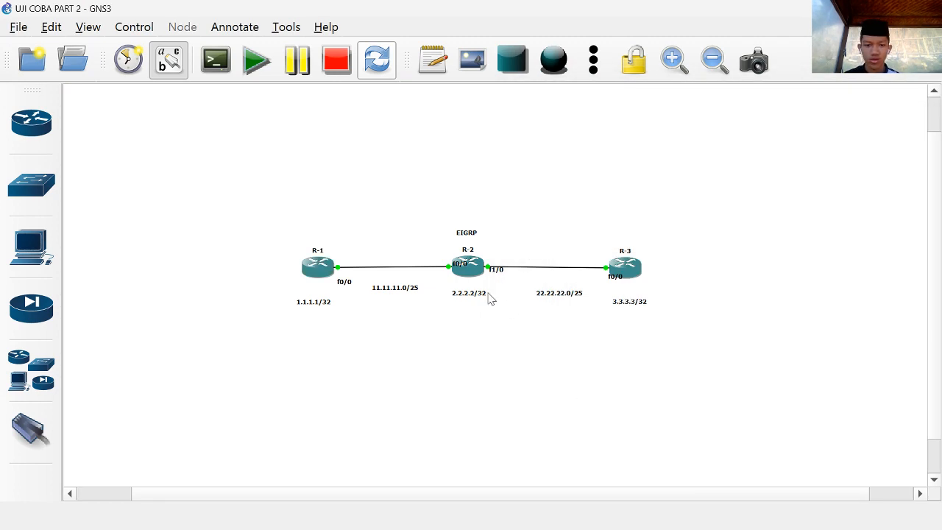
Step: Open R-2's console, move it off the R-1 to R-2 part of the topology, and enter global configuration mode
{"action": "double_click", "coordinate": [471, 278]}
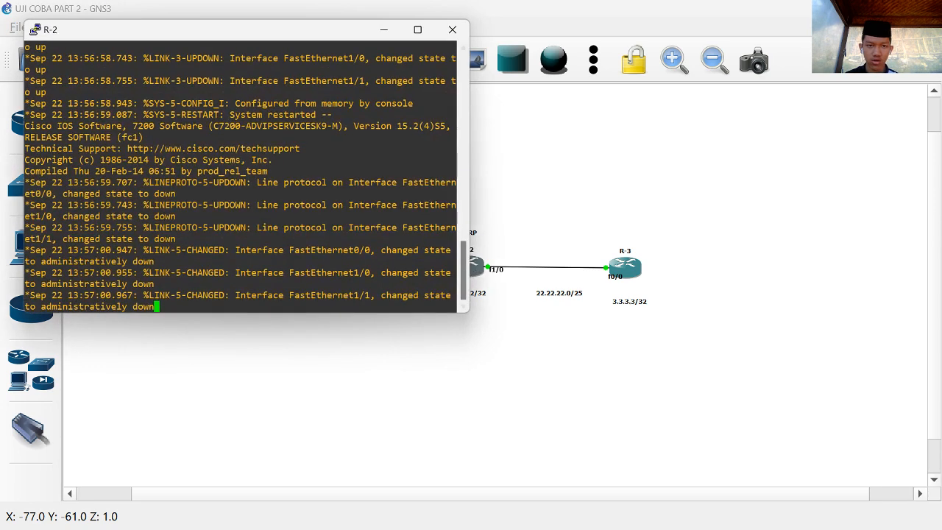
{"action": "left_click_drag", "start_coordinate": [276, 39], "coordinate": [800, 59]}
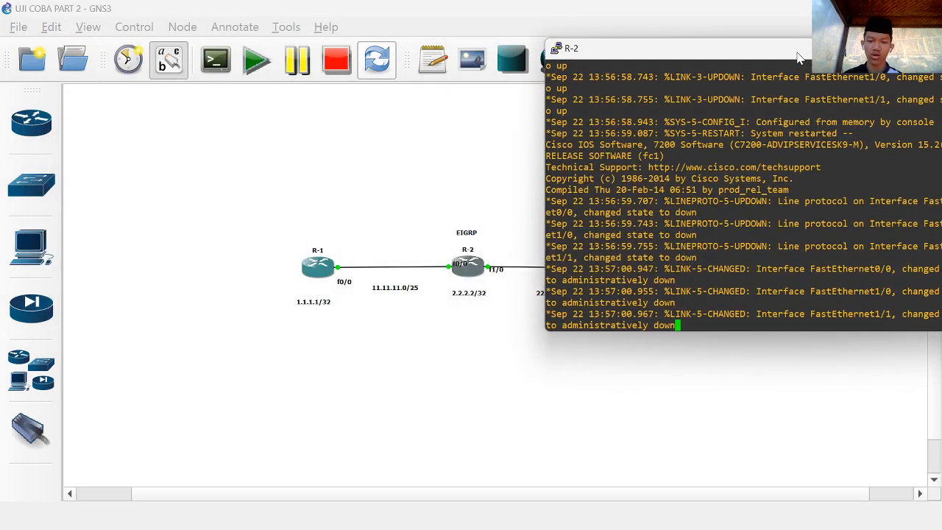
{"action": "key", "text": "Return"}
{"action": "key", "text": "Return"}
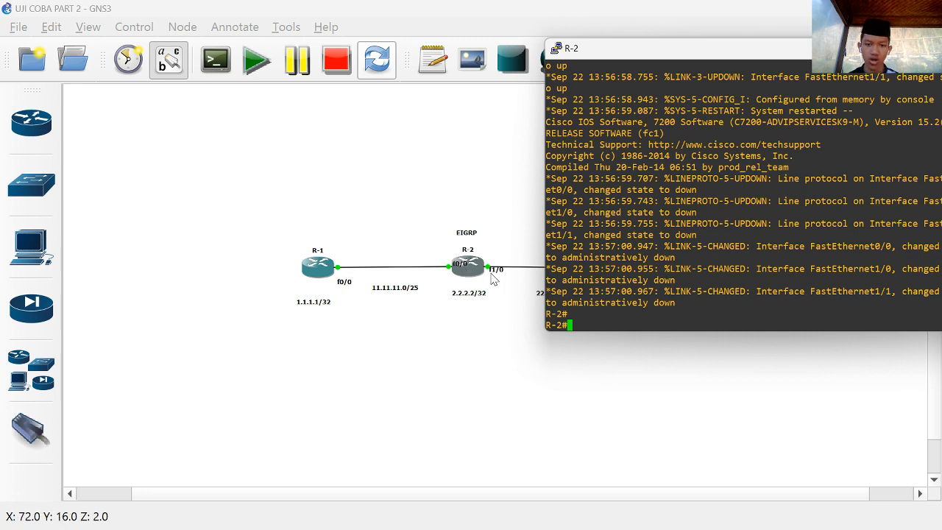
{"action": "type", "text": "conf t"}
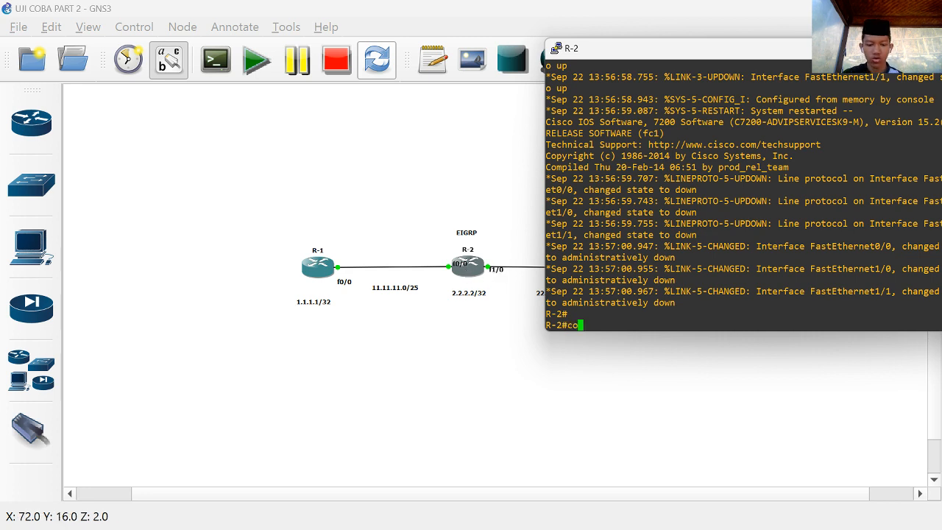
{"action": "key", "text": "Return"}
{"action": "key", "text": "Return"}
Step: Enter interface fa0/0 on R-2 and enable it with no shutdown
{"action": "type", "text": "int f"}
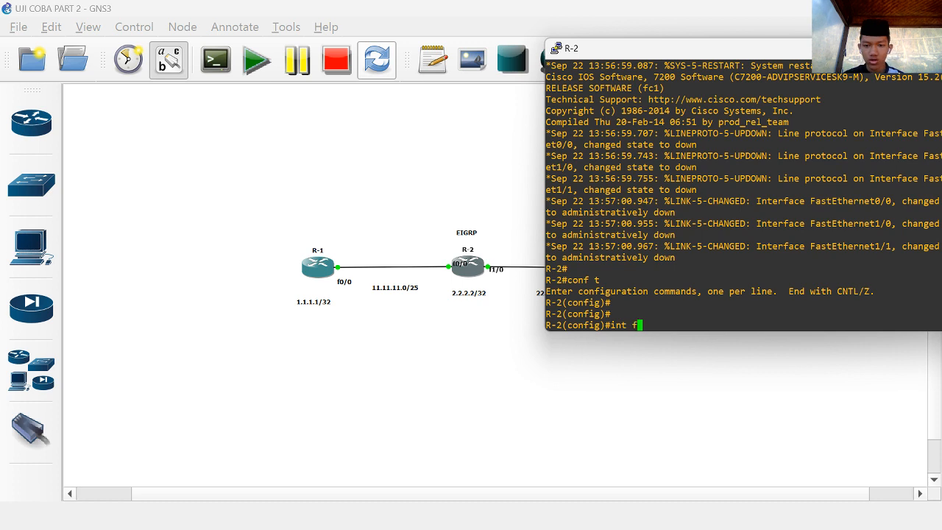
{"action": "type", "text": "a0/0"}
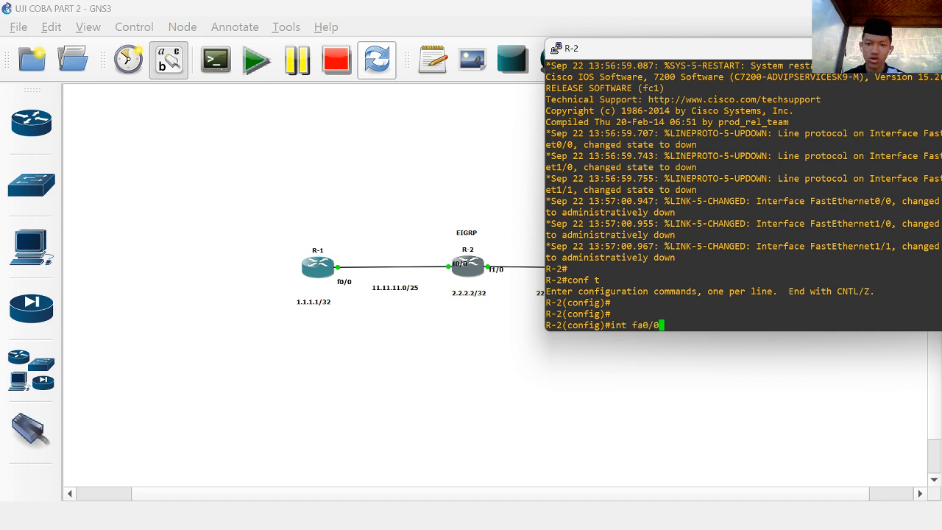
{"action": "key", "text": "Return"}
{"action": "type", "text": "no shu"}
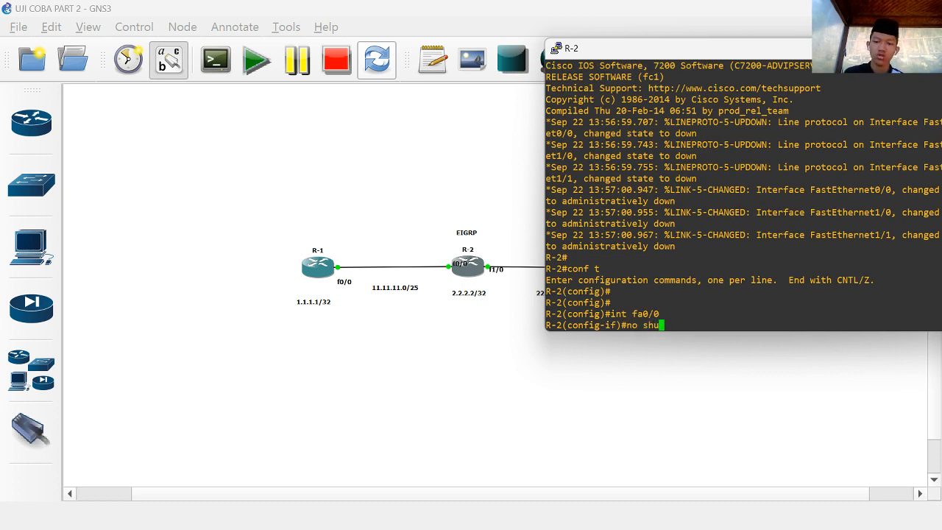
{"action": "key", "text": "Tab"}
{"action": "key", "text": "Return"}
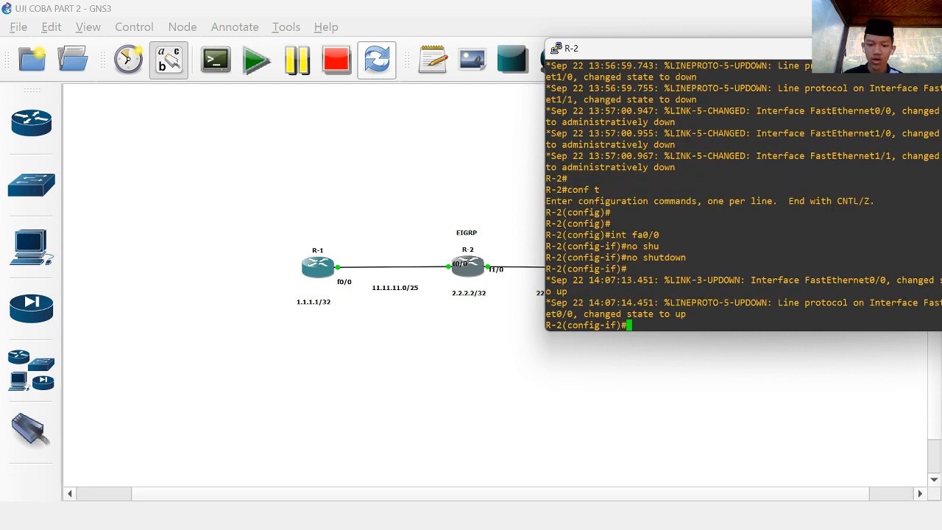
Step: Assign R-2's fa0/0 the IP address 11.11.11.2 with netmask 255.255.255.128
{"action": "type", "text": "ip ad"}
{"action": "key", "text": "Tab"}
{"action": "type", "text": "11."}
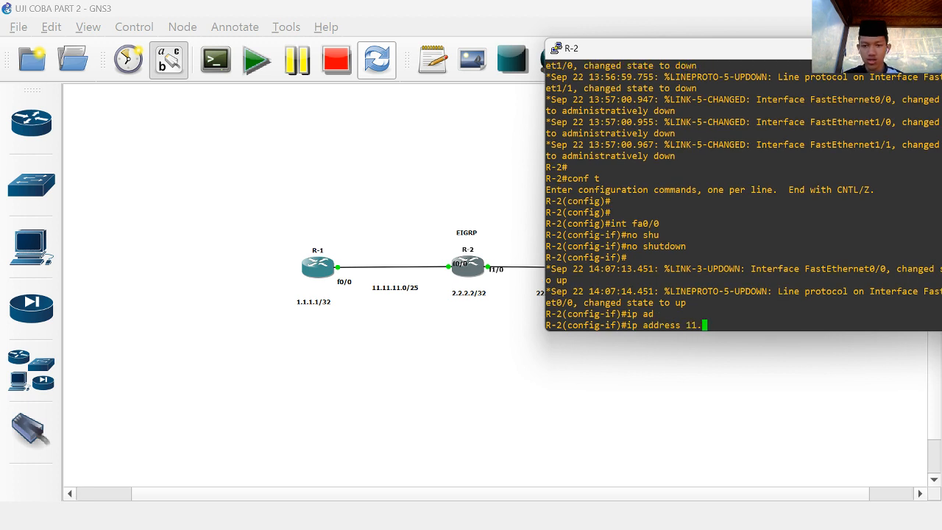
{"action": "type", "text": "11.11."}
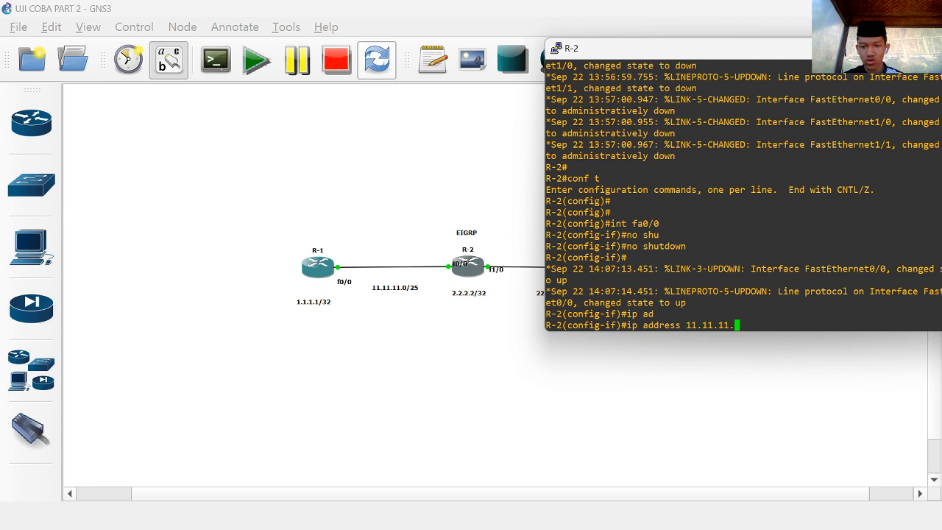
{"action": "type", "text": "2 255.25"}
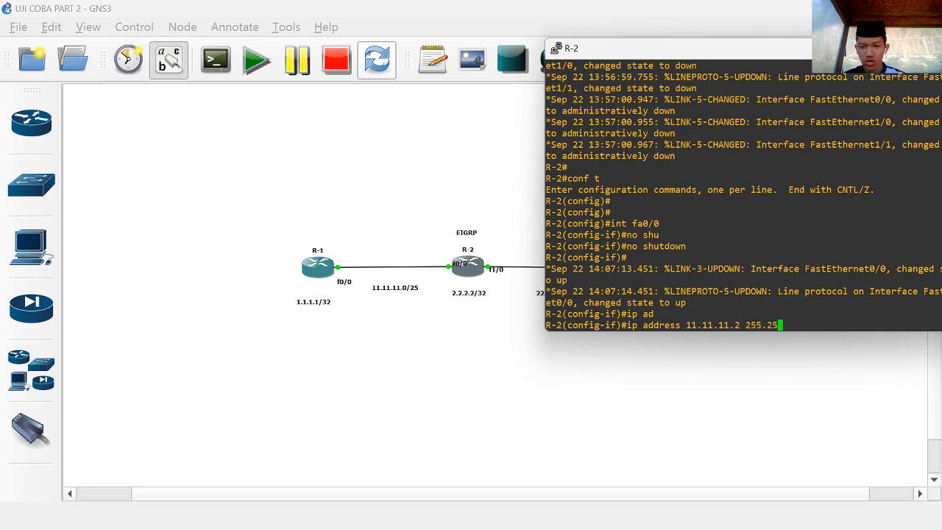
{"action": "type", "text": "5"}
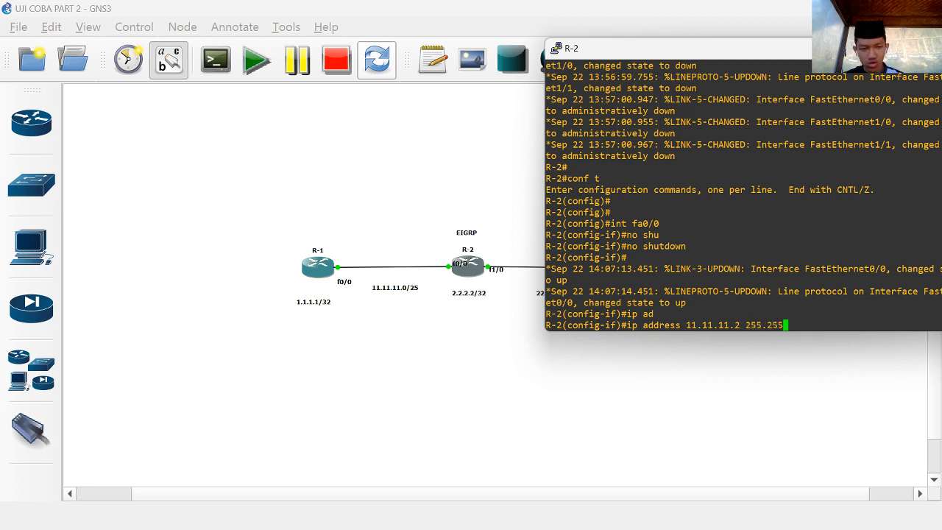
{"action": "type", "text": ".255"}
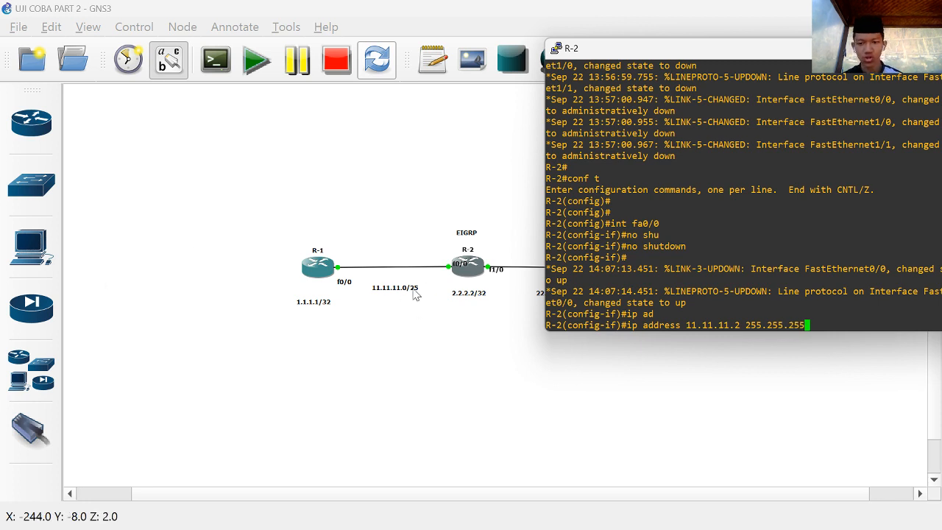
{"action": "type", "text": "12"}
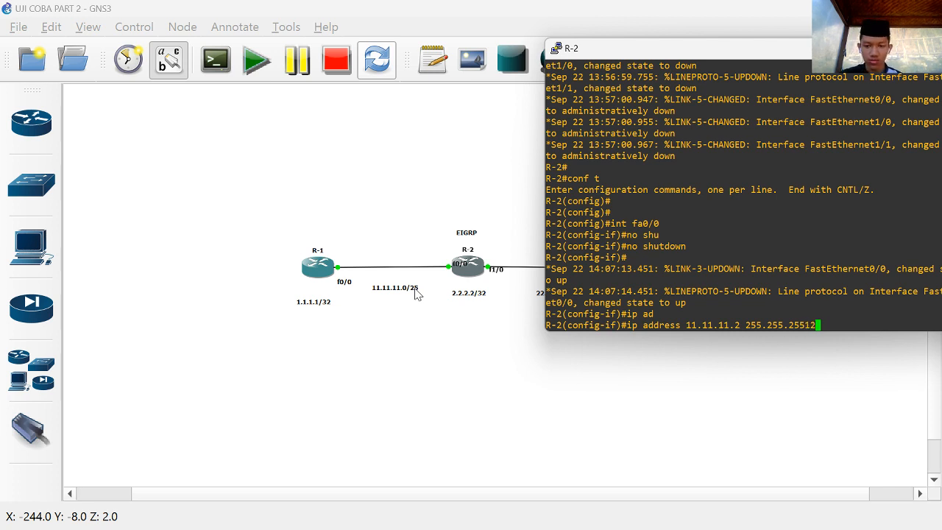
{"action": "key", "text": "BackSpace"}
{"action": "key", "text": "BackSpace"}
{"action": "type", "text": ".1"}
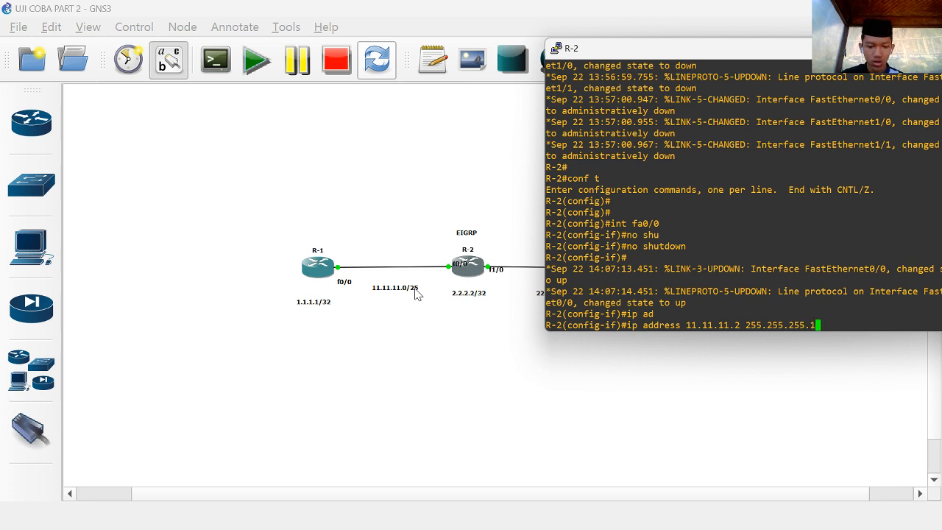
{"action": "type", "text": "28"}
{"action": "key", "text": "Return"}
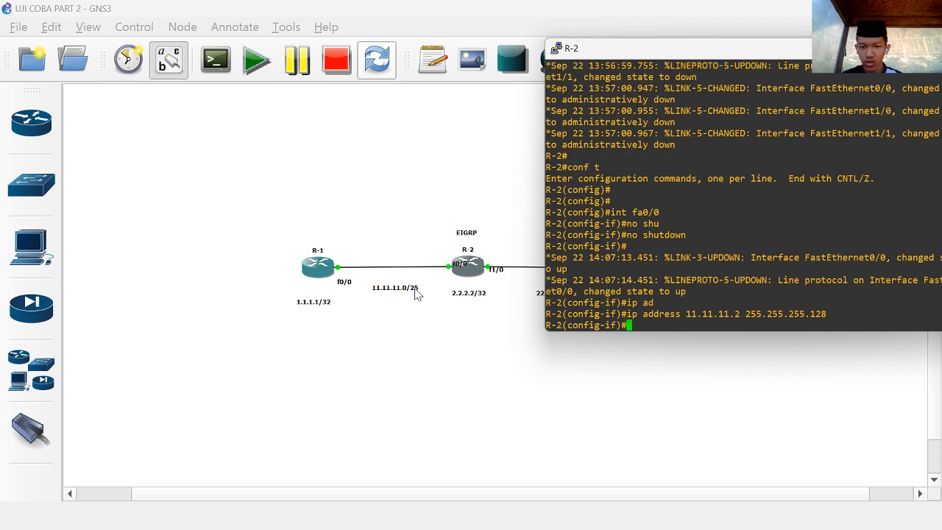
{"action": "key", "text": "Return"}
Step: Reuse the earlier interface command to enter fa1/0 on R-2 and enable it with no shutdown
{"action": "key", "text": "Up"}
{"action": "key", "text": "Up"}
{"action": "key", "text": "Up"}
{"action": "key", "text": "Up"}
{"action": "key", "text": "Up"}
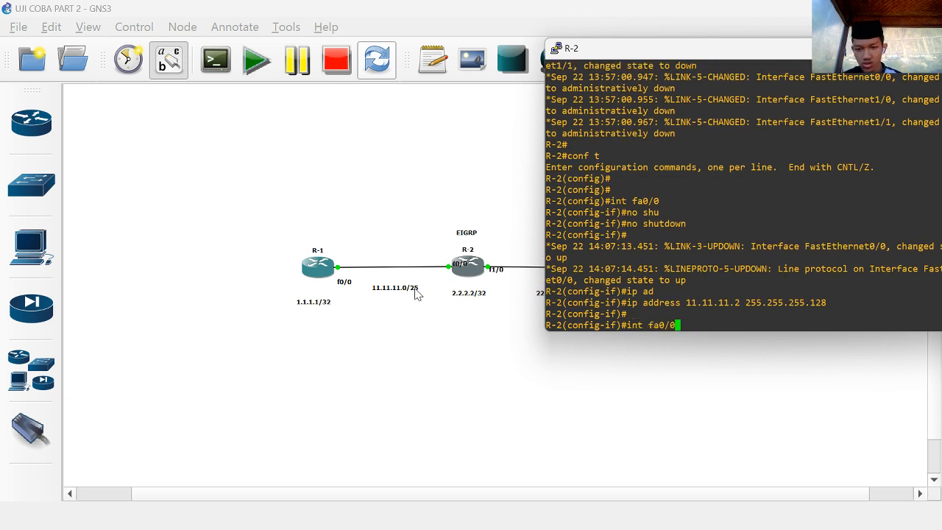
{"action": "key", "text": "Left"}
{"action": "key", "text": "Left"}
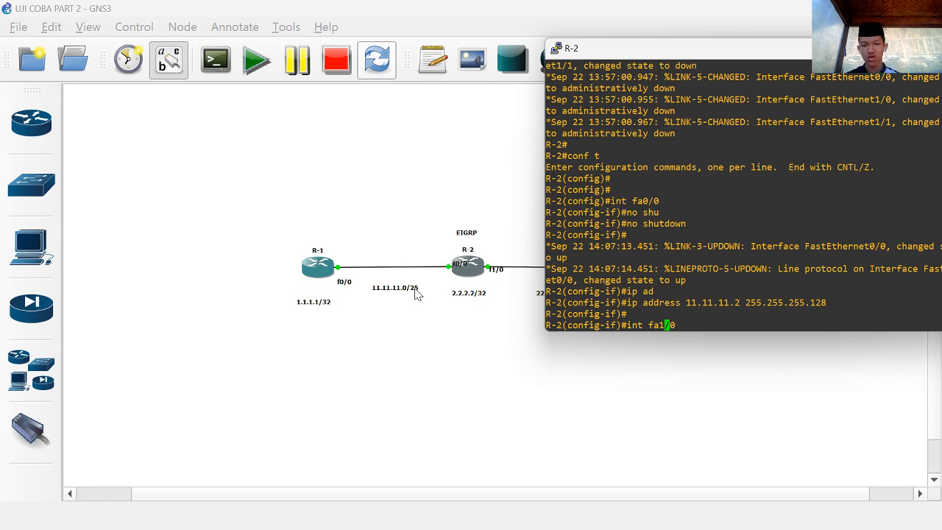
{"action": "key", "text": "Return"}
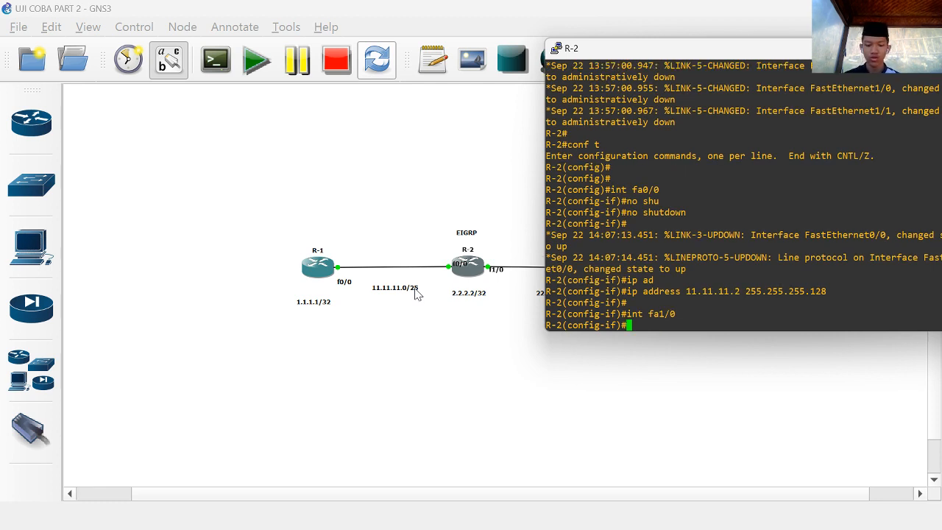
{"action": "type", "text": "no shu"}
{"action": "key", "text": "Tab"}
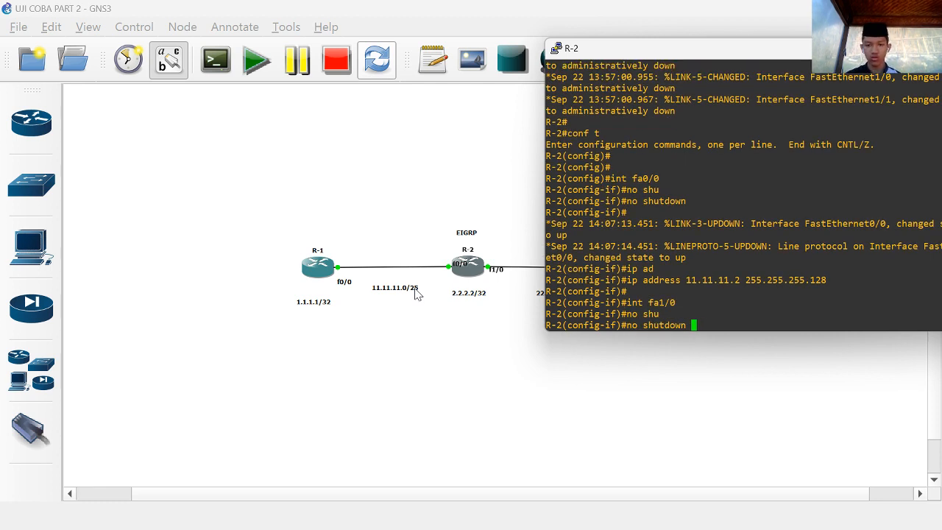
{"action": "key", "text": "Return"}
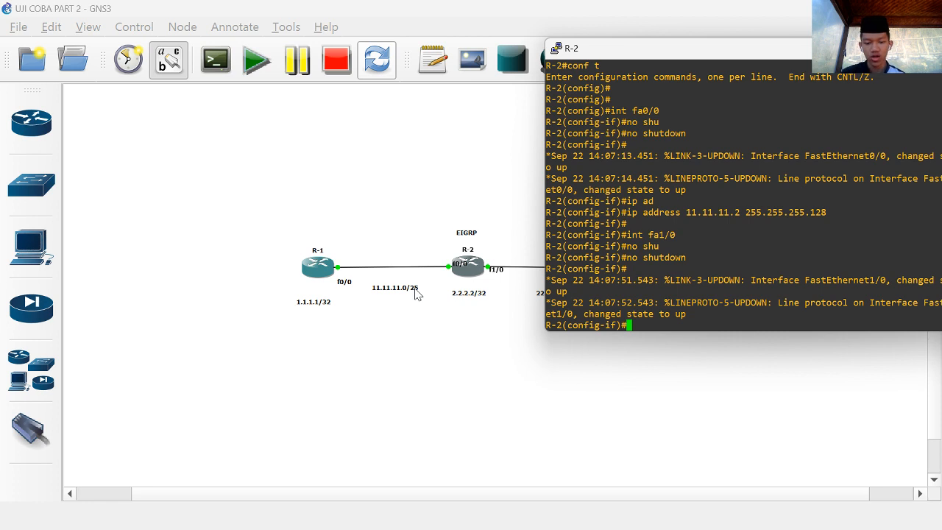
Step: Assign R-2's fa1/0 the IP address 22.22.22.2 with netmask 255.255.255.128
{"action": "type", "text": "ip ad"}
{"action": "key", "text": "Tab"}
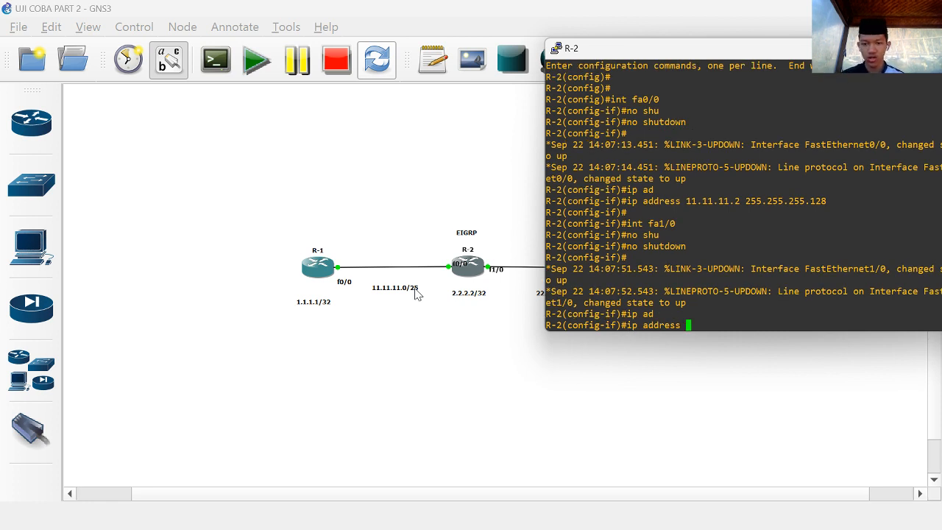
{"action": "type", "text": "11"}
{"action": "key", "text": "BackSpace"}
{"action": "key", "text": "BackSpace"}
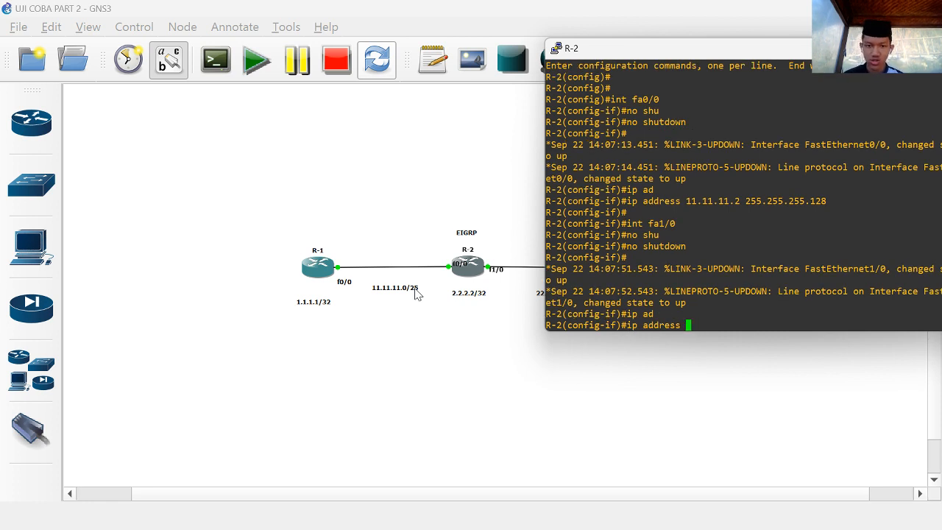
{"action": "mouse_move", "coordinate": [771, 48]}
{"action": "left_mouse_down"}
{"action": "mouse_move", "coordinate": [509, 92]}
{"action": "mouse_move", "coordinate": [202, 98]}
{"action": "mouse_move", "coordinate": [657, 116]}
{"action": "left_mouse_up"}
{"action": "type", "text": "22.22"}
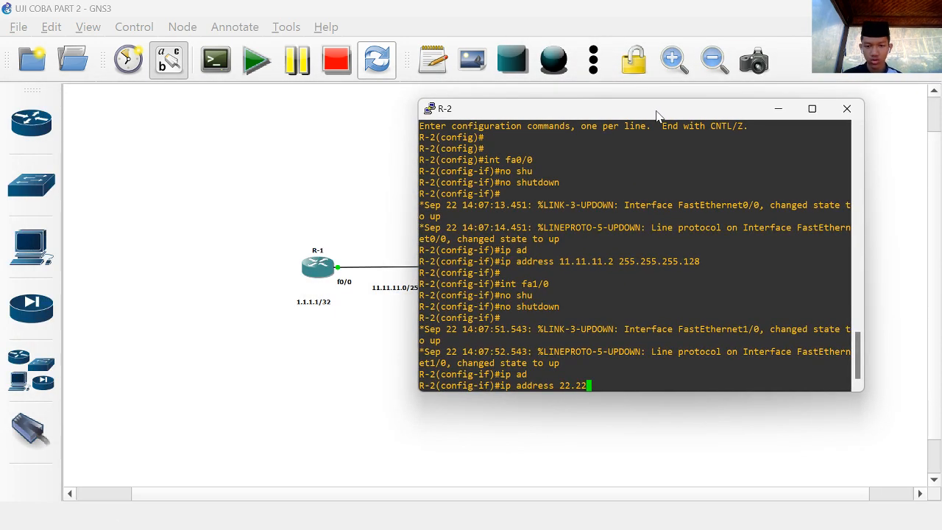
{"action": "type", "text": ".22.2"}
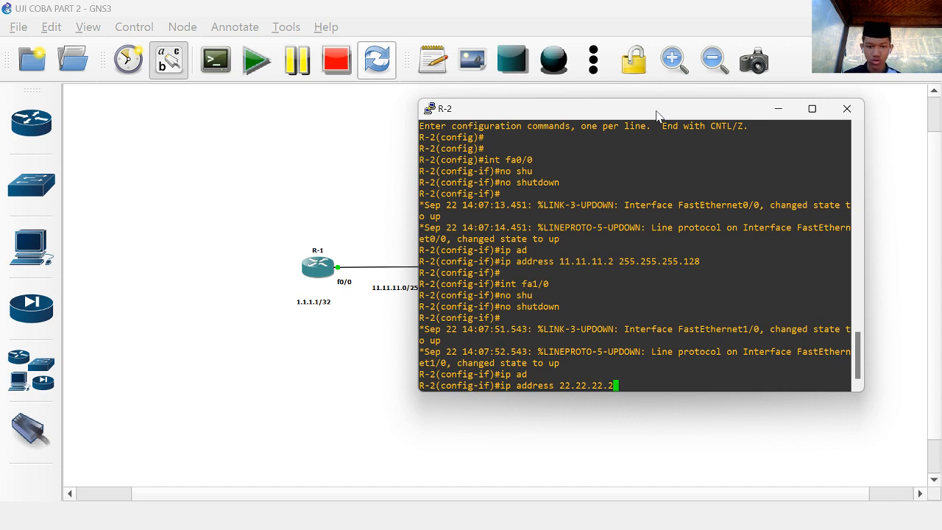
{"action": "type", "text": " 255.255.255"}
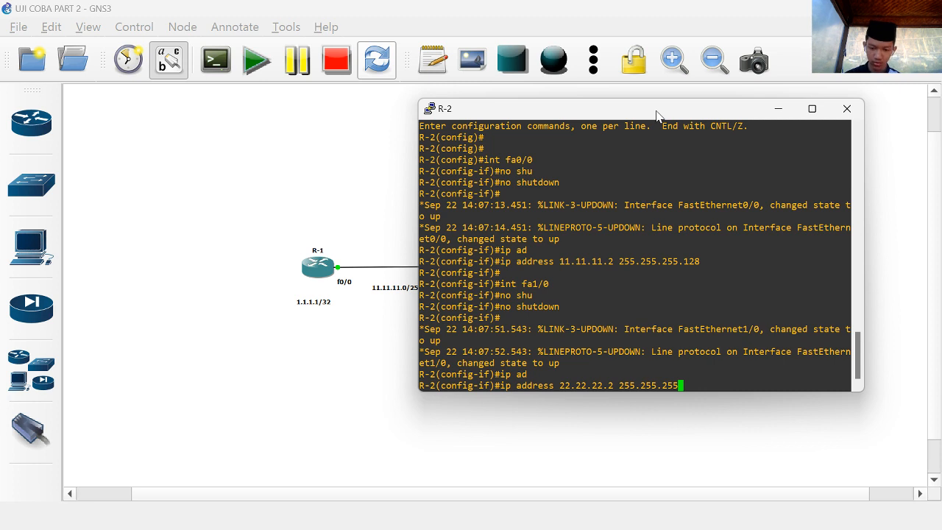
{"action": "type", "text": ".128"}
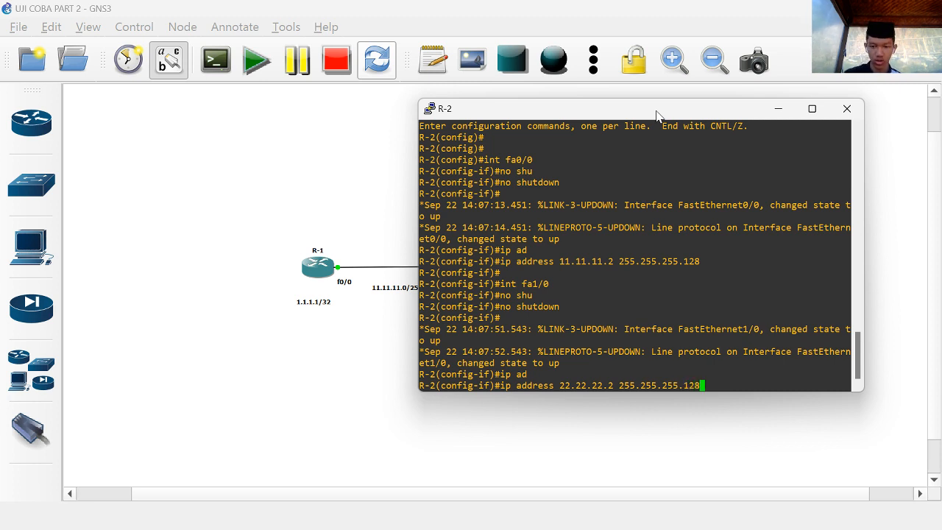
{"action": "key", "text": "Return"}
{"action": "key", "text": "Return"}
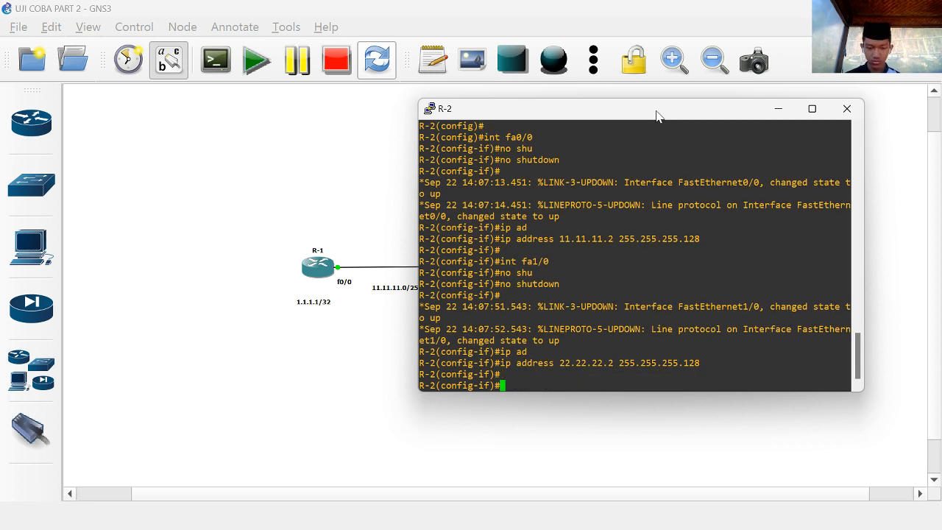
Step: Create loopback interface lo0 on R-2
{"action": "type", "text": "int"}
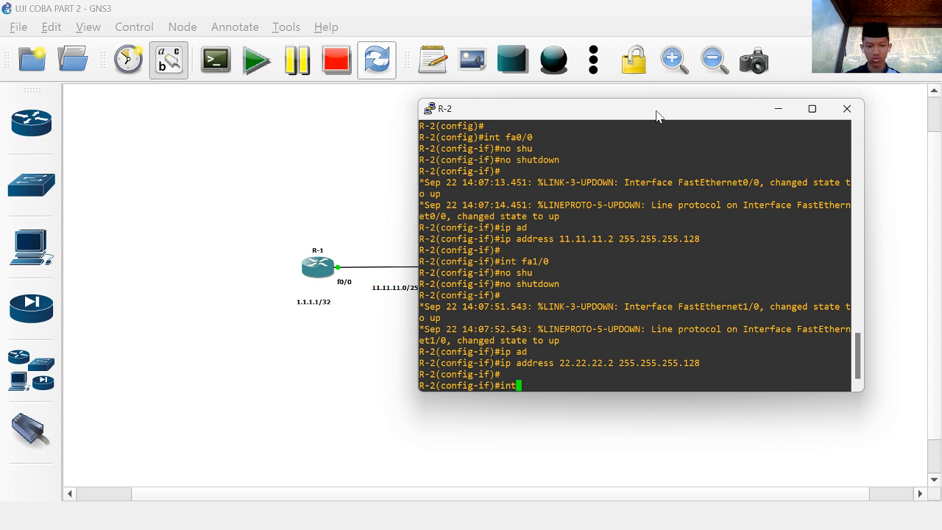
{"action": "type", "text": "erface lo0"}
{"action": "key", "text": "Return"}
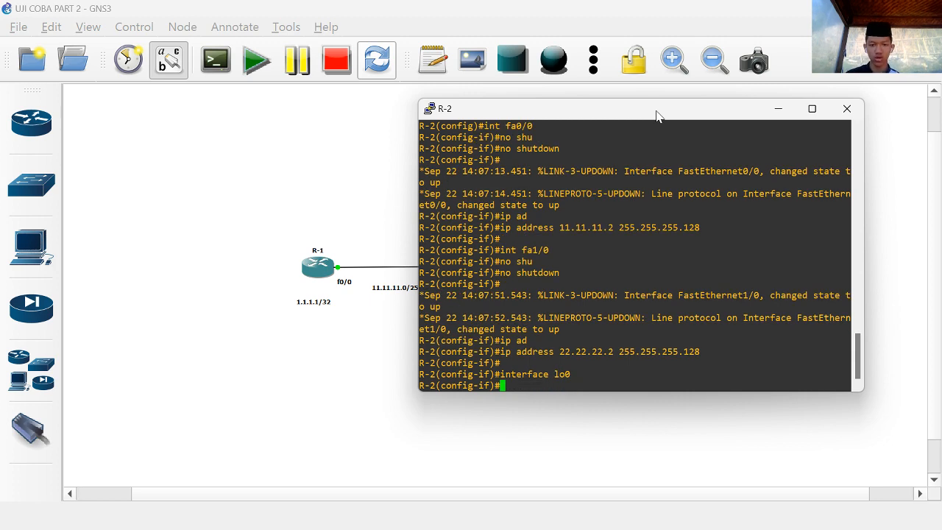
Step: Assign R-2's loopback lo0 the IP address 2.2.2.2 with netmask 255.255.255.255
{"action": "type", "text": "ip ad"}
{"action": "key", "text": "Tab"}
{"action": "left_click_drag", "start_coordinate": [657, 115], "coordinate": [744, 109]}
{"action": "type", "text": "2.2.2.2"}
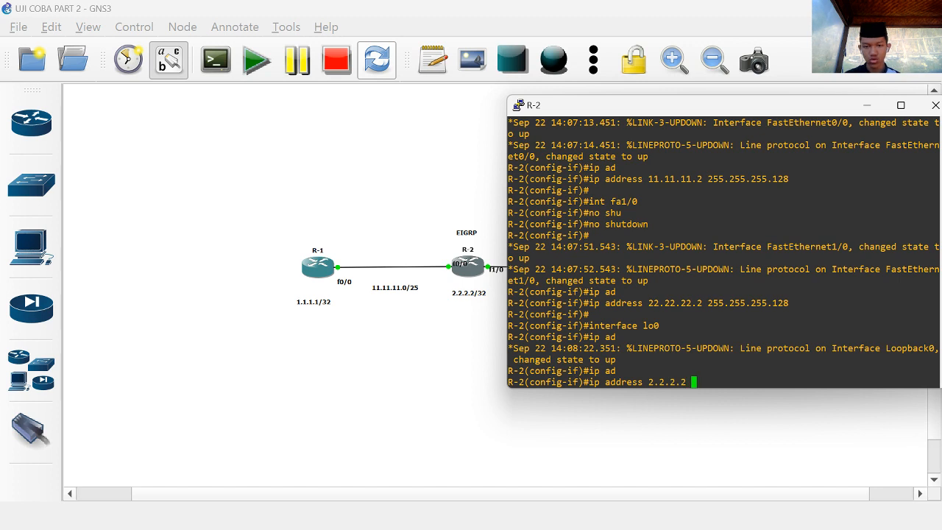
{"action": "type", "text": " 2555"}
{"action": "key", "text": "BackSpace"}
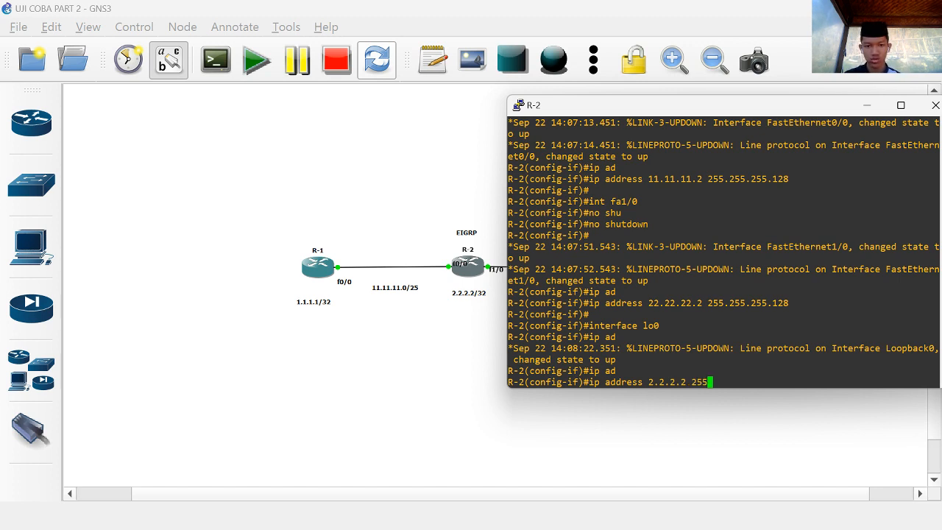
{"action": "type", "text": ".255.255.25"}
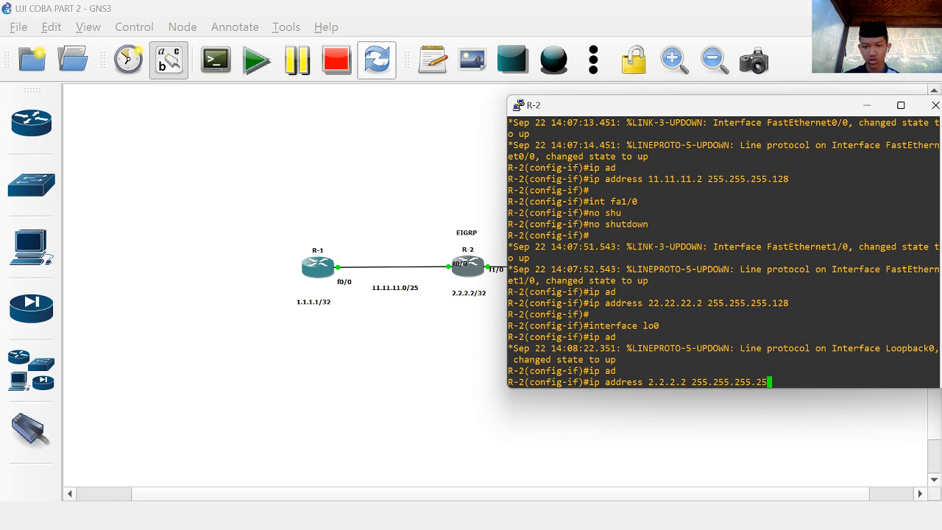
{"action": "type", "text": "5"}
{"action": "key", "text": "Return"}
{"action": "key", "text": "Return"}
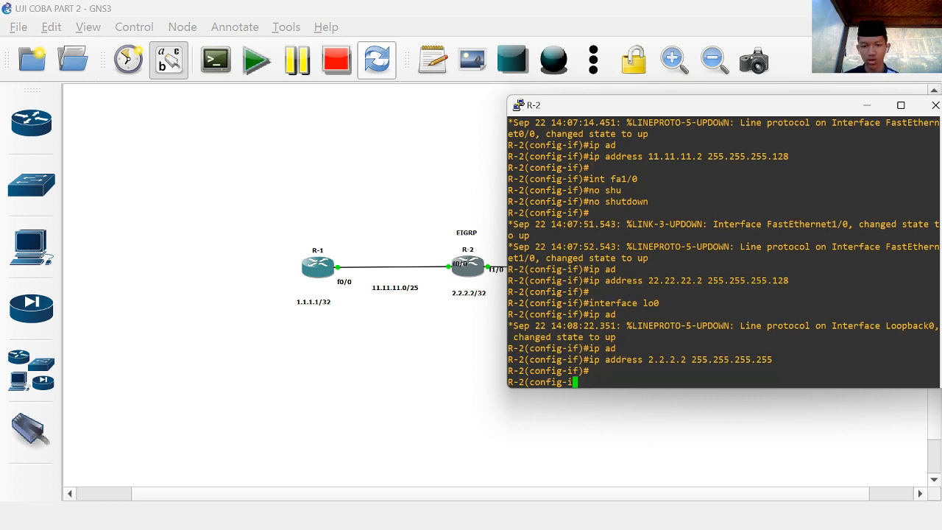
Step: Exit interface configuration mode on R-2 and minimize its console window
{"action": "type", "text": "exit"}
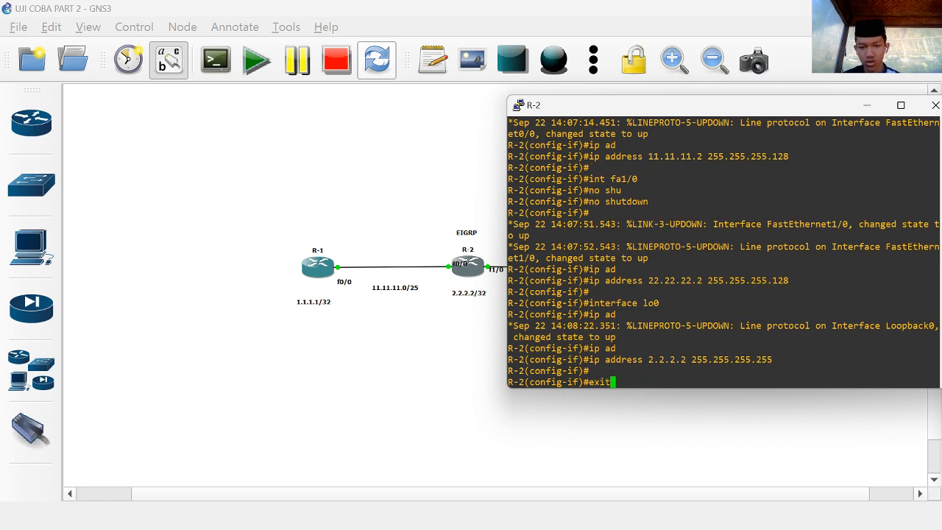
{"action": "key", "text": "Return"}
{"action": "key", "text": "Return"}
{"action": "left_click_drag", "start_coordinate": [715, 110], "coordinate": [637, 144]}
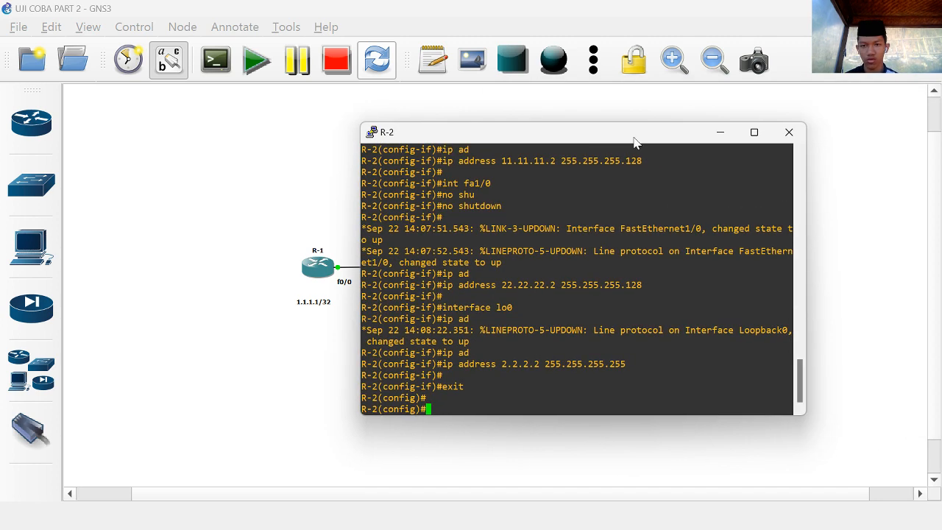
{"action": "left_click", "coordinate": [719, 135]}
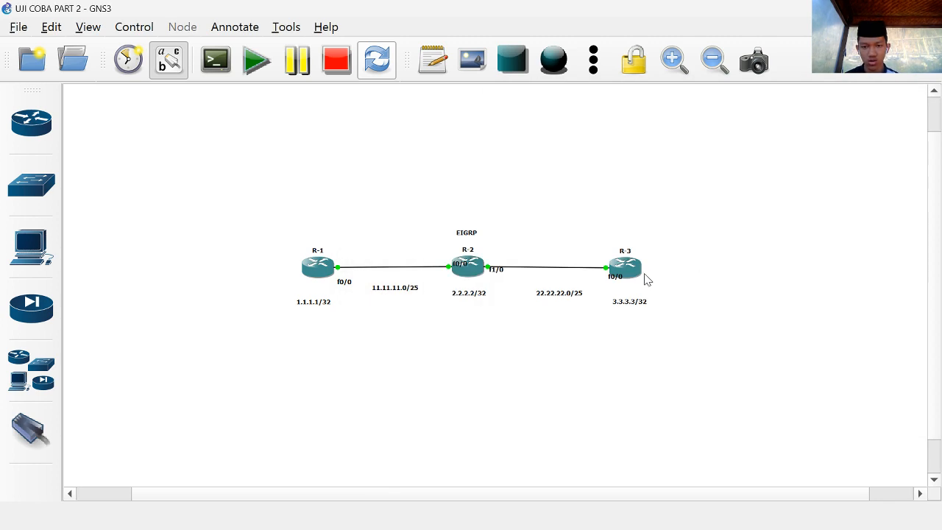
Step: Open R-3's console and enter global configuration mode with conf t
{"action": "double_click", "coordinate": [624, 267]}
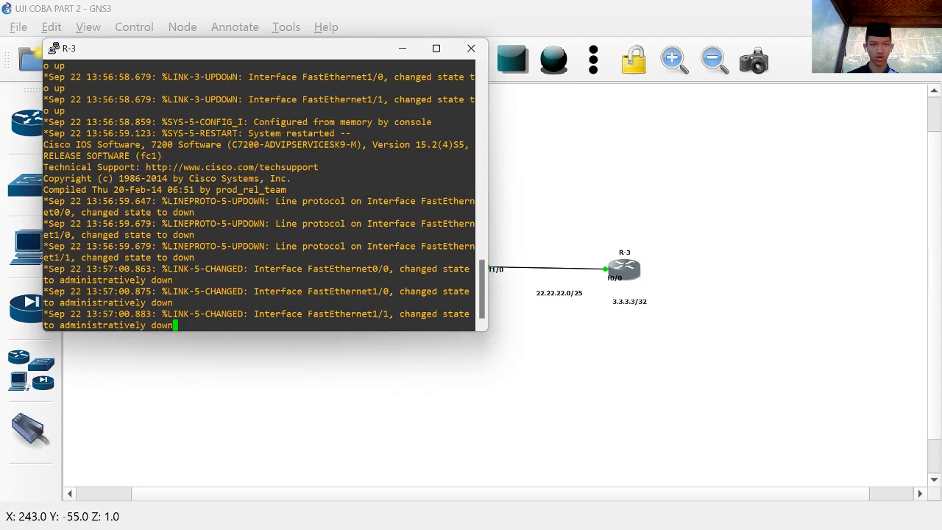
{"action": "mouse_move", "coordinate": [263, 63]}
{"action": "left_mouse_down"}
{"action": "mouse_move", "coordinate": [271, 59]}
{"action": "mouse_move", "coordinate": [247, 55]}
{"action": "left_mouse_up"}
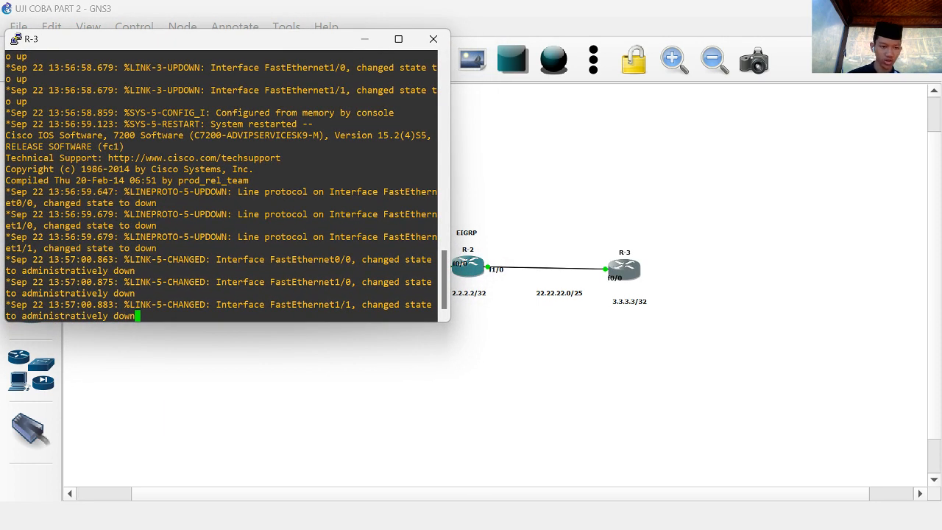
{"action": "key", "text": "Return"}
{"action": "key", "text": "Return"}
{"action": "type", "text": "conf t"}
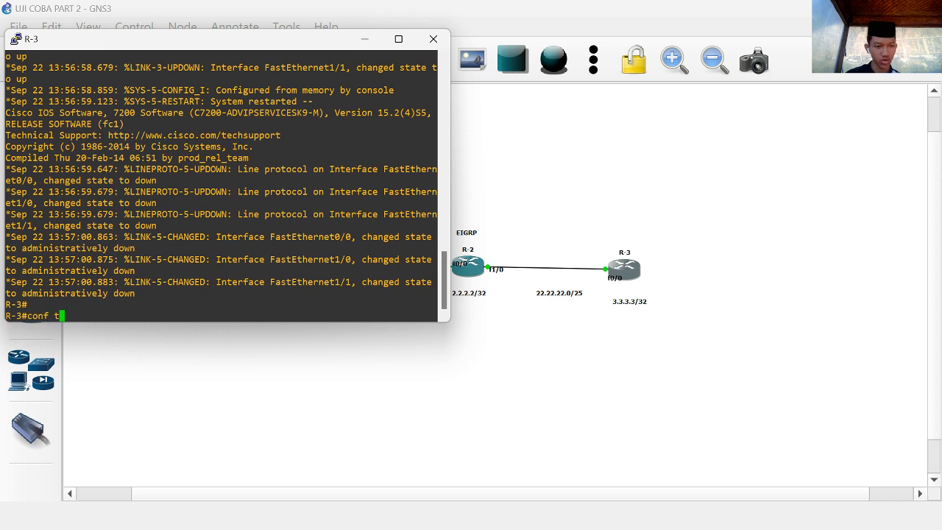
{"action": "key", "text": "Return"}
Step: Enter interface fa0/0 on R-3 and enable it with no shutdown
{"action": "type", "text": "interface"}
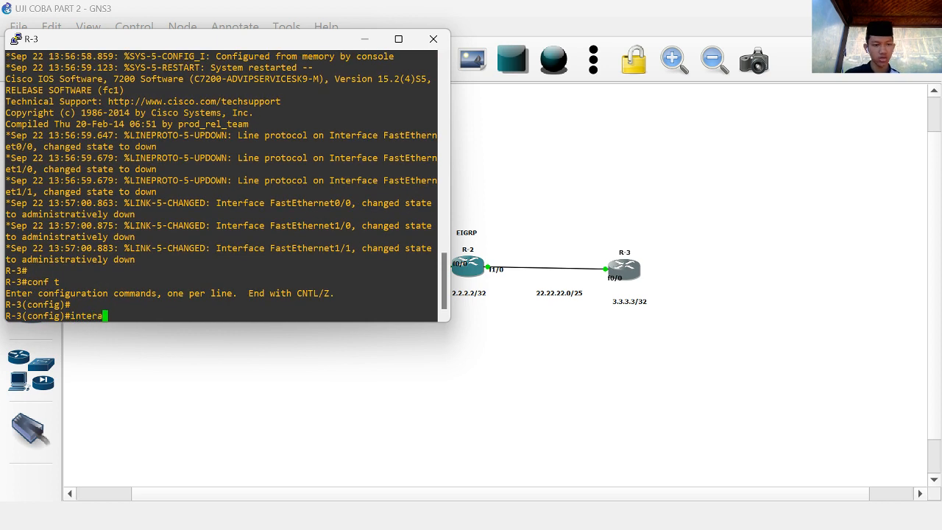
{"action": "type", "text": " fa"}
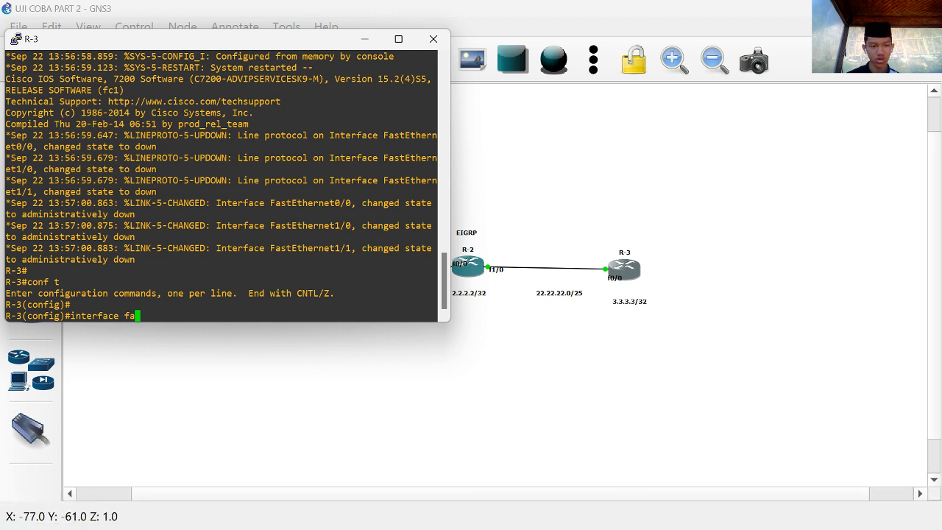
{"action": "type", "text": "0/0"}
{"action": "key", "text": "Return"}
{"action": "type", "text": "no shut"}
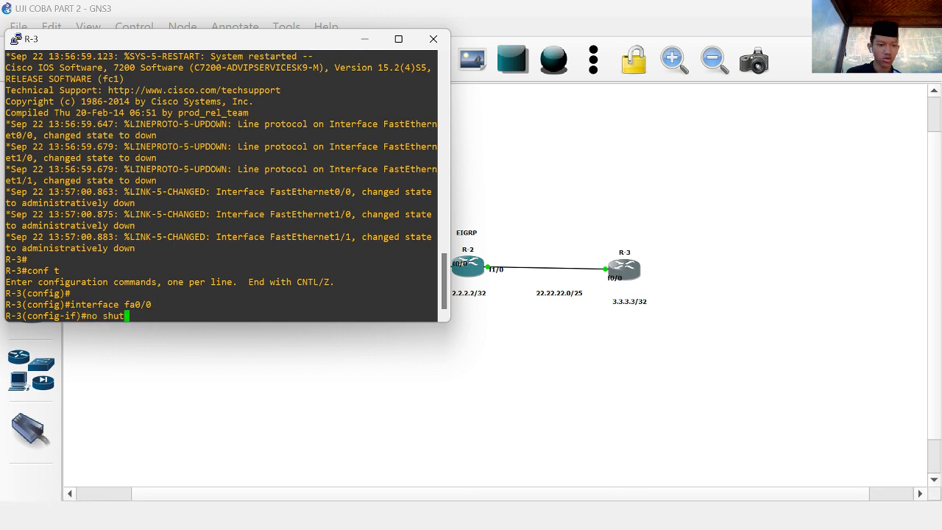
{"action": "key", "text": "Tab"}
{"action": "key", "text": "Return"}
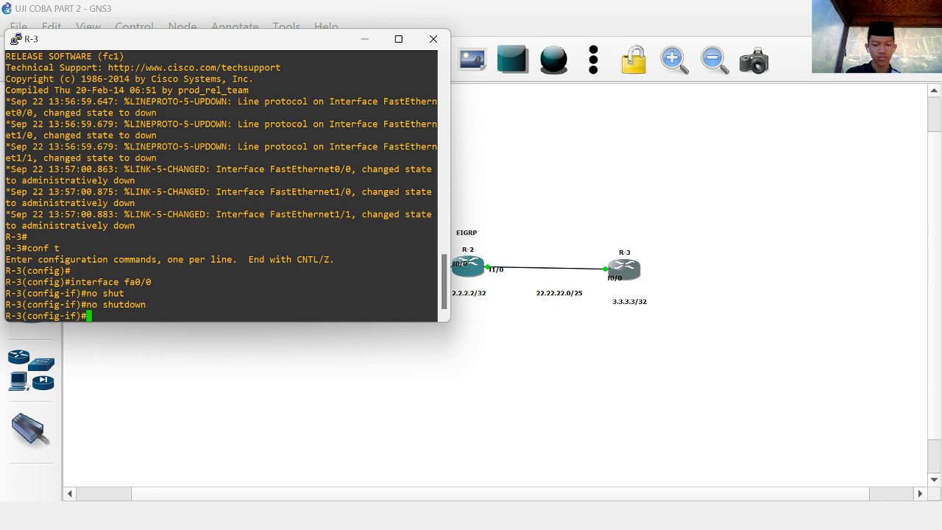
Step: Assign R-3's fa0/0 the IP address 22.22.22.1 with netmask 255.255.255.128
{"action": "type", "text": "ip add"}
{"action": "key", "text": "Tab"}
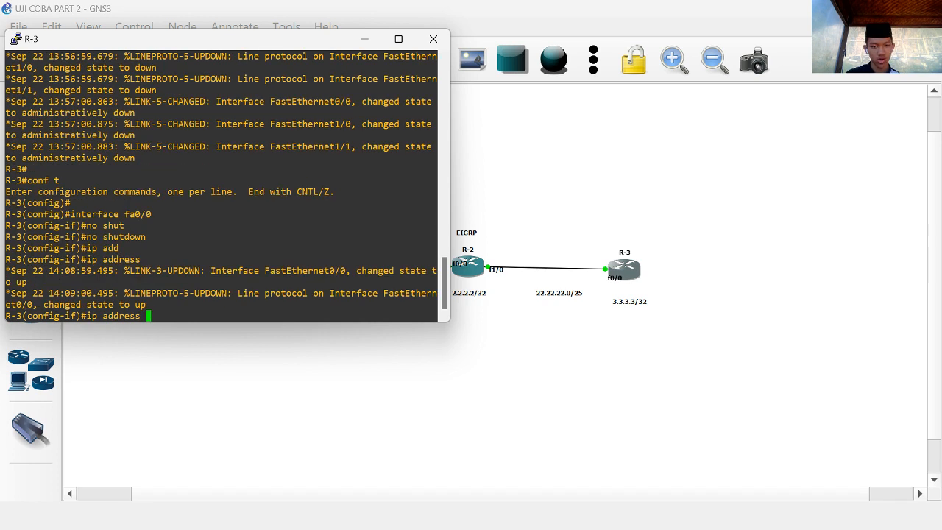
{"action": "type", "text": "22.22.2"}
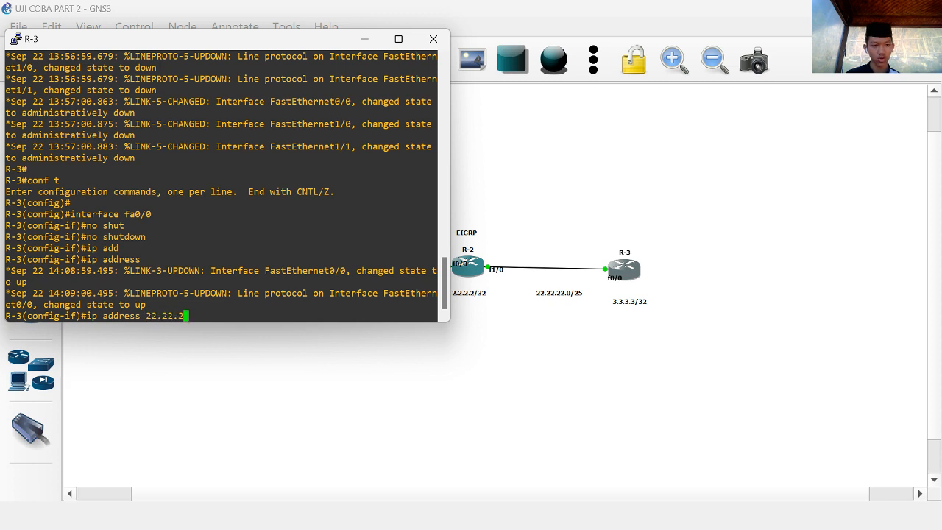
{"action": "type", "text": "2."}
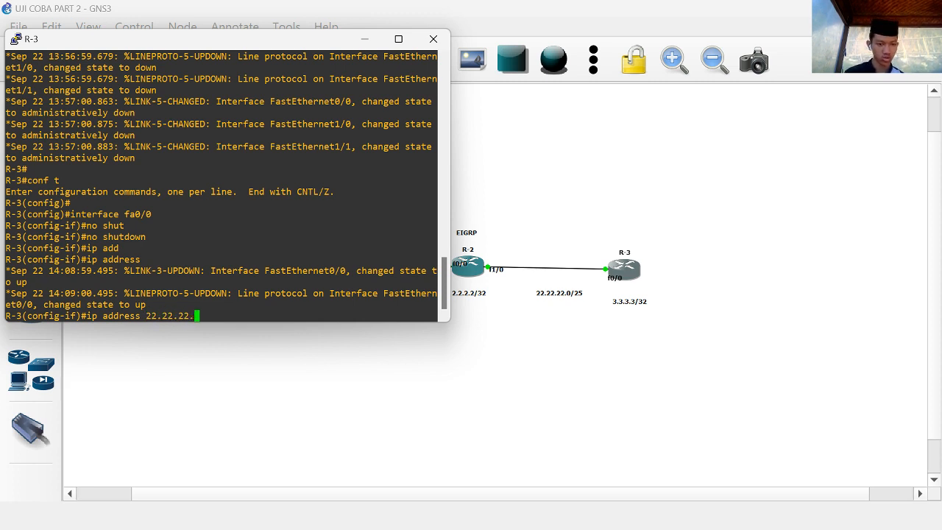
{"action": "type", "text": "1"}
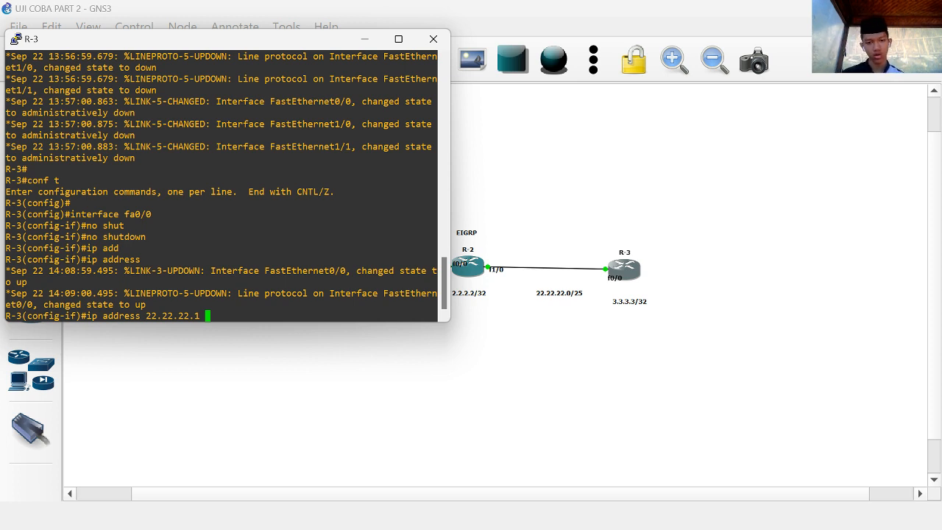
{"action": "type", "text": "255.255.255."}
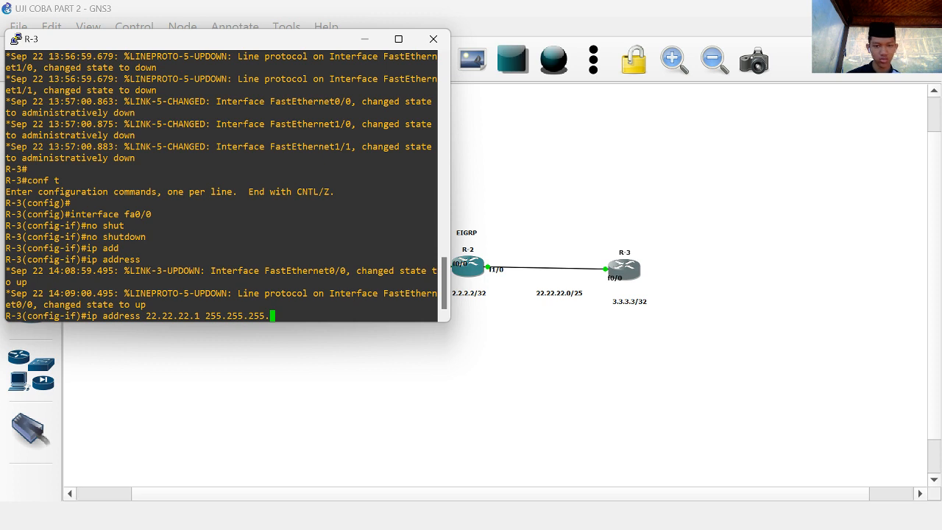
{"action": "type", "text": "1"}
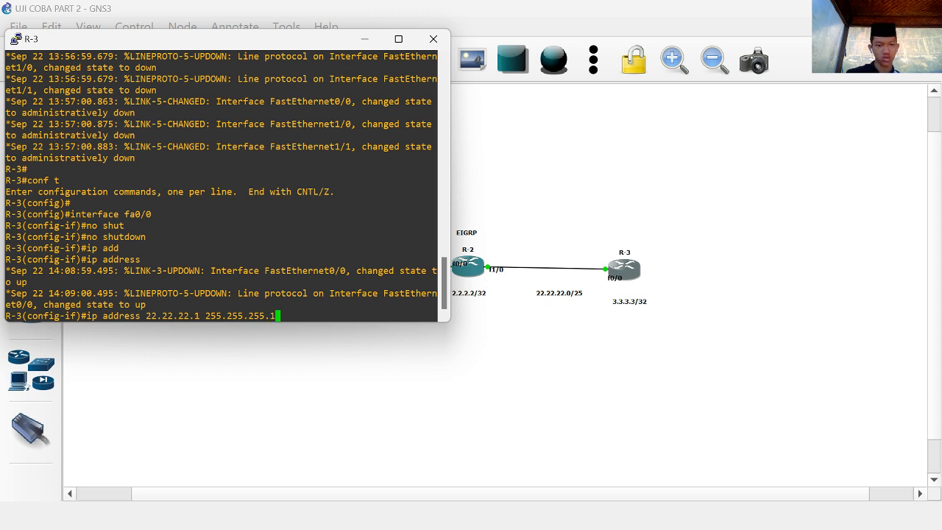
{"action": "type", "text": "28"}
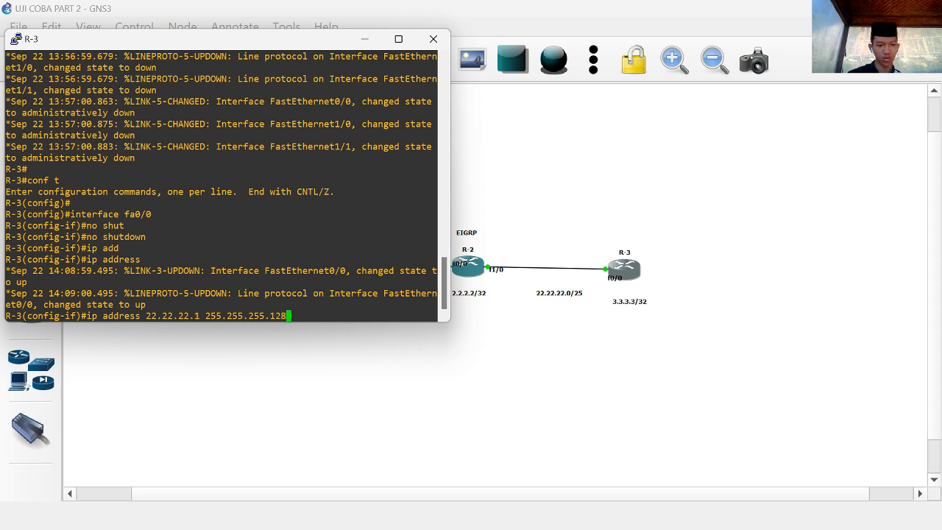
{"action": "key", "text": "Return"}
{"action": "key", "text": "Return"}
Step: Reuse the earlier interface command to create loopback interface lo0 on R-3
{"action": "key", "text": "Up"}
{"action": "key", "text": "Up"}
{"action": "key", "text": "Up"}
{"action": "key", "text": "Up"}
{"action": "key", "text": "Up"}
{"action": "key", "text": "Up"}
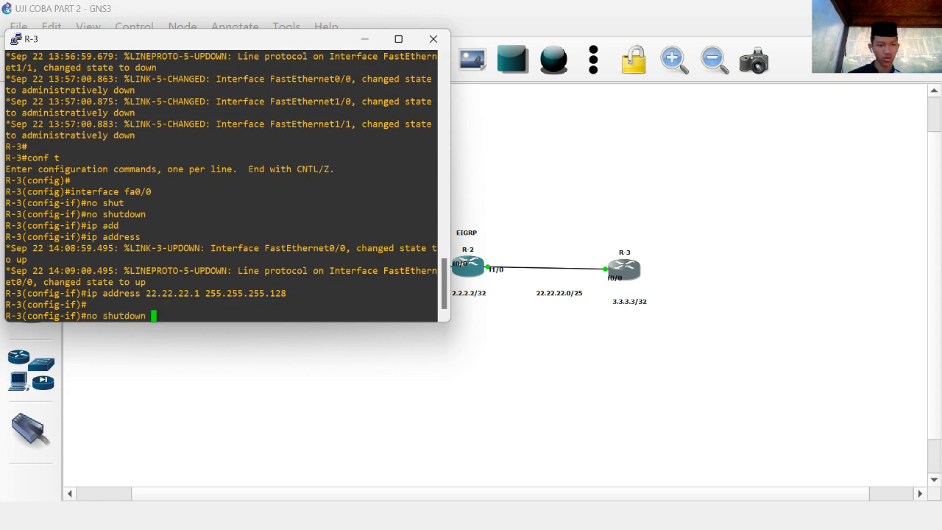
{"action": "key", "text": "BackSpace"}
{"action": "key", "text": "BackSpace"}
{"action": "key", "text": "BackSpace"}
{"action": "key", "text": "BackSpace"}
{"action": "key", "text": "BackSpace"}
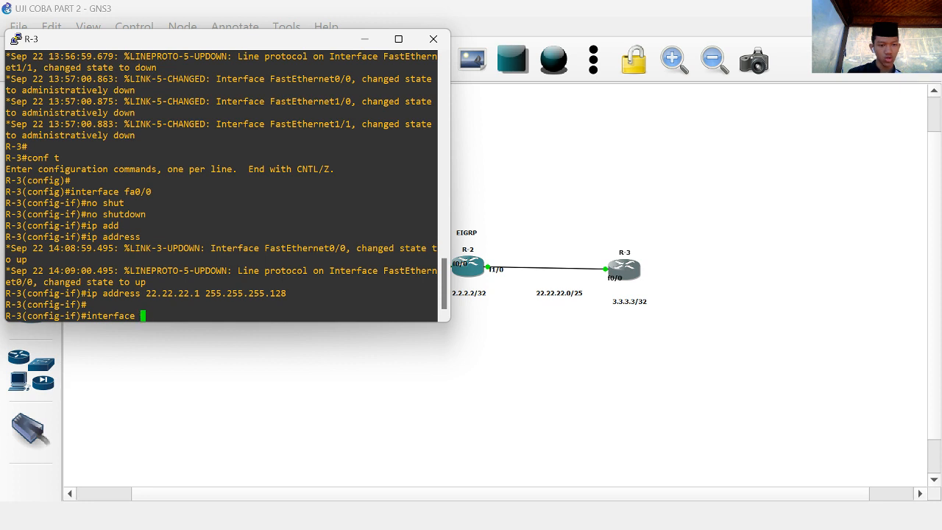
{"action": "type", "text": "lo0"}
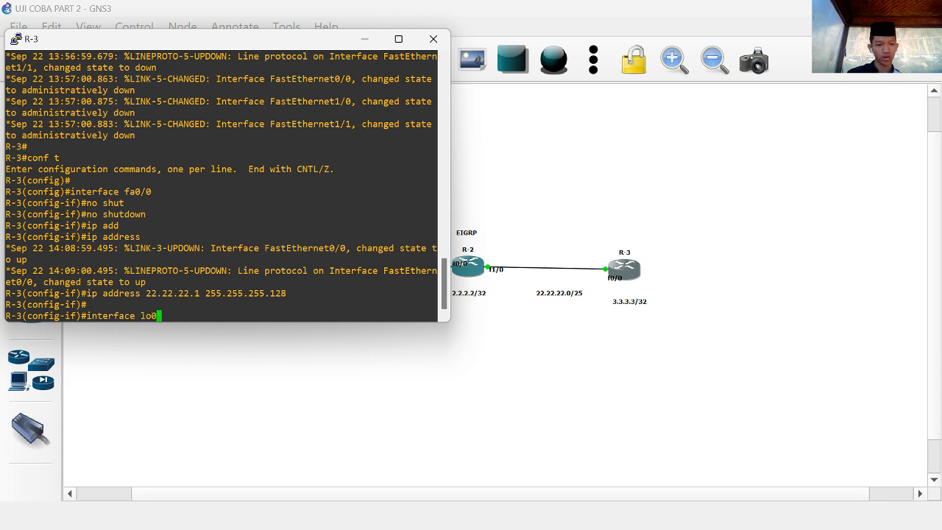
{"action": "key", "text": "Return"}
Step: Assign R-3's loopback lo0 the IP address 3.3.3.3 with netmask 255.255.255.255
{"action": "type", "text": "ip ad"}
{"action": "key", "text": "Tab"}
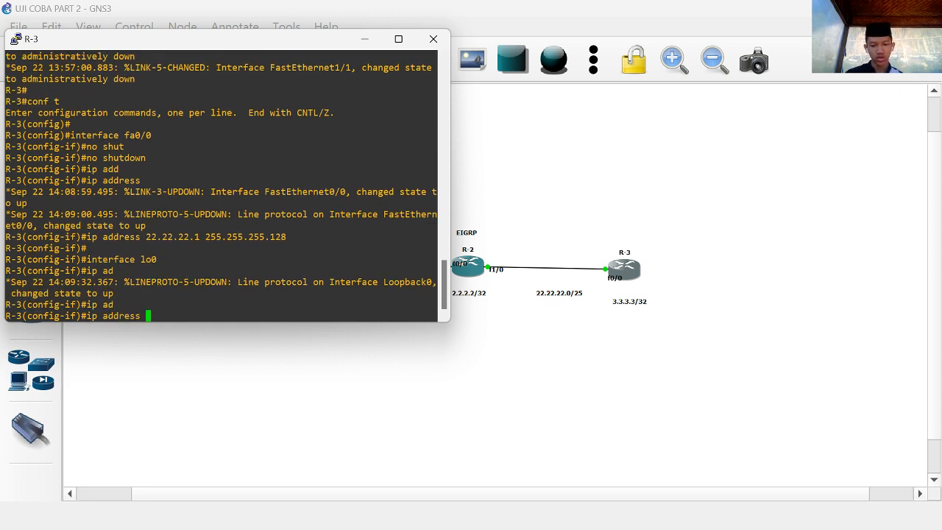
{"action": "type", "text": "3.3.3.3"}
{"action": "key", "text": "Return"}
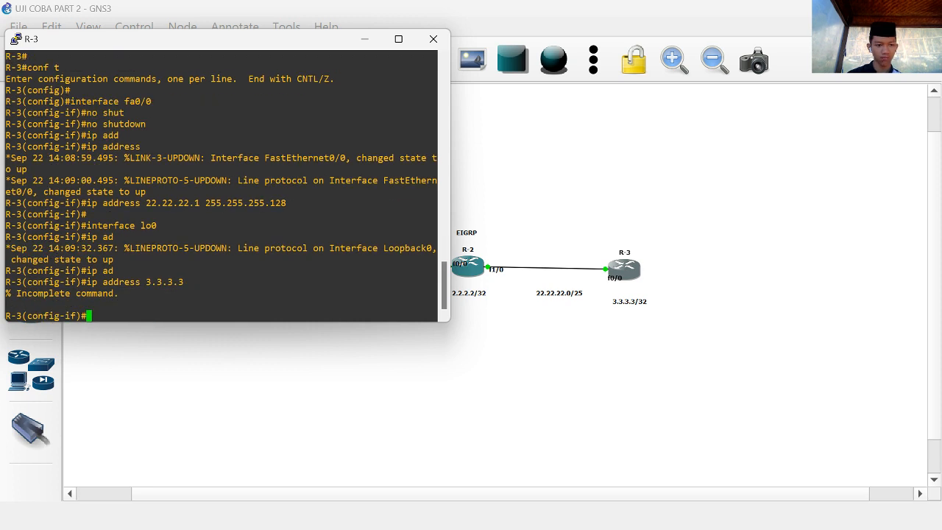
{"action": "type", "text": "ip address 3.3.3.3 2555"}
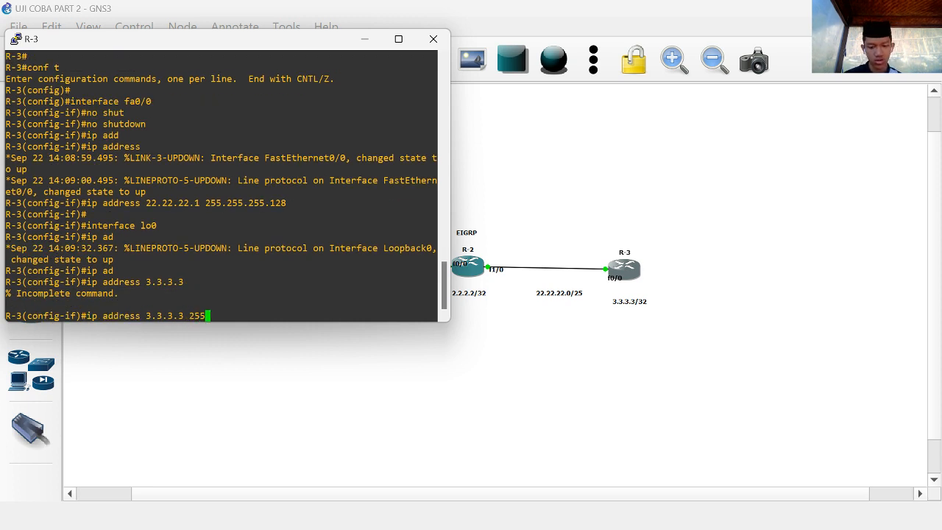
{"action": "key", "text": "BackSpace"}
{"action": "key", "text": "BackSpace"}
{"action": "type", "text": "5.255"}
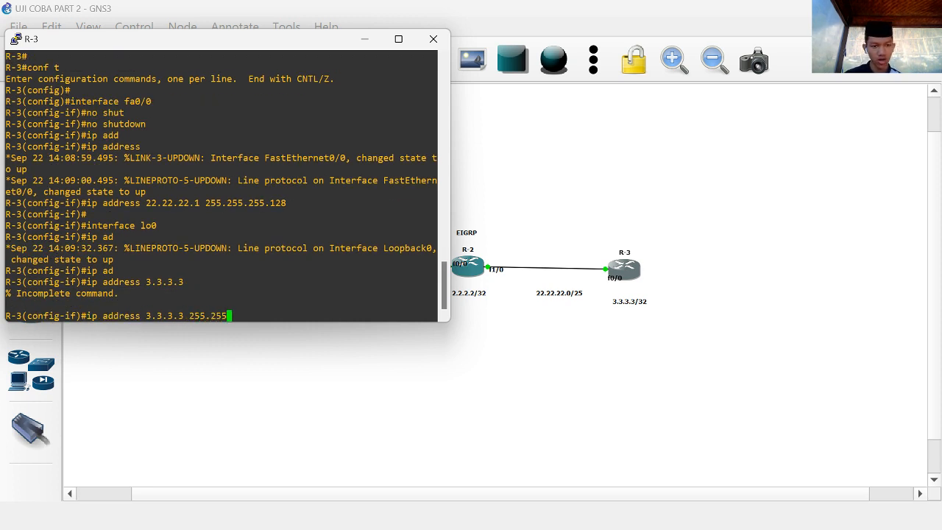
{"action": "type", "text": ".255.255"}
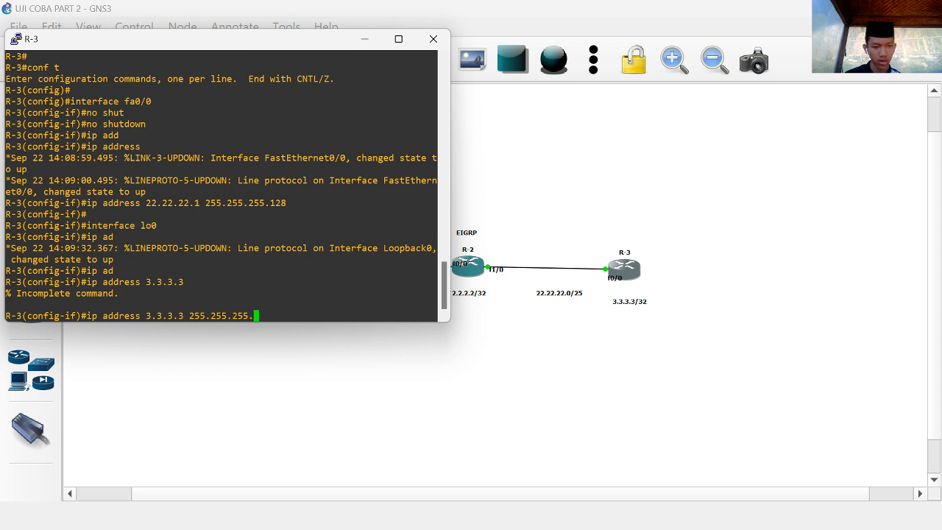
{"action": "key", "text": "Return"}
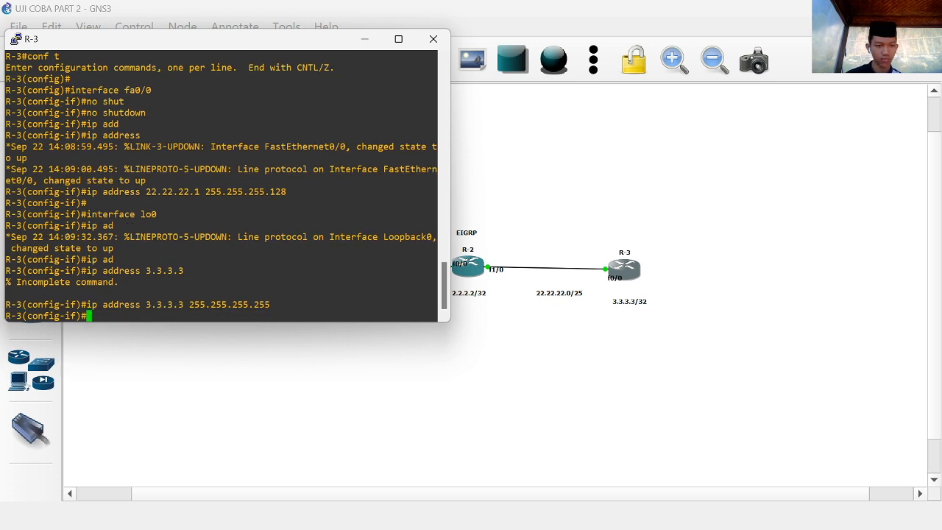
{"action": "key", "text": "Return"}
Step: Exit interface configuration mode on R-3 and minimize its console window
{"action": "type", "text": "exit"}
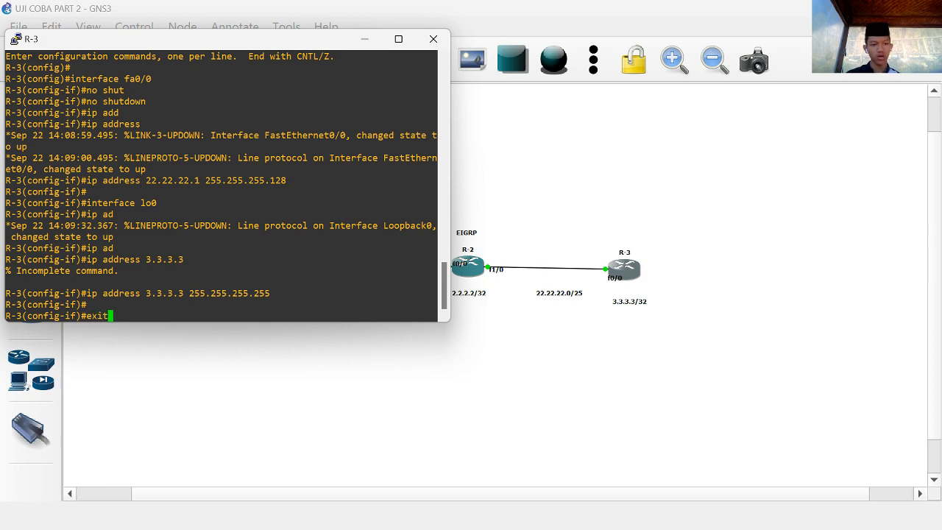
{"action": "key", "text": "Return"}
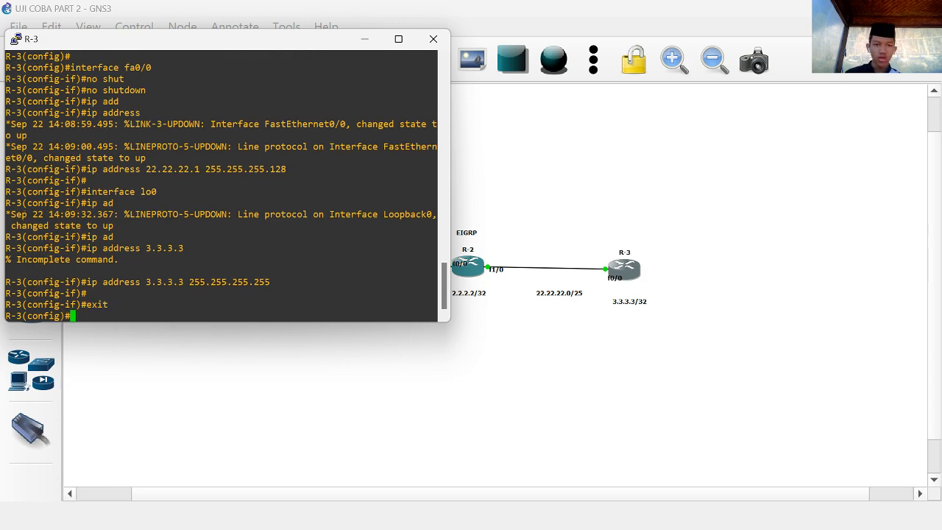
{"action": "left_click", "coordinate": [365, 39]}
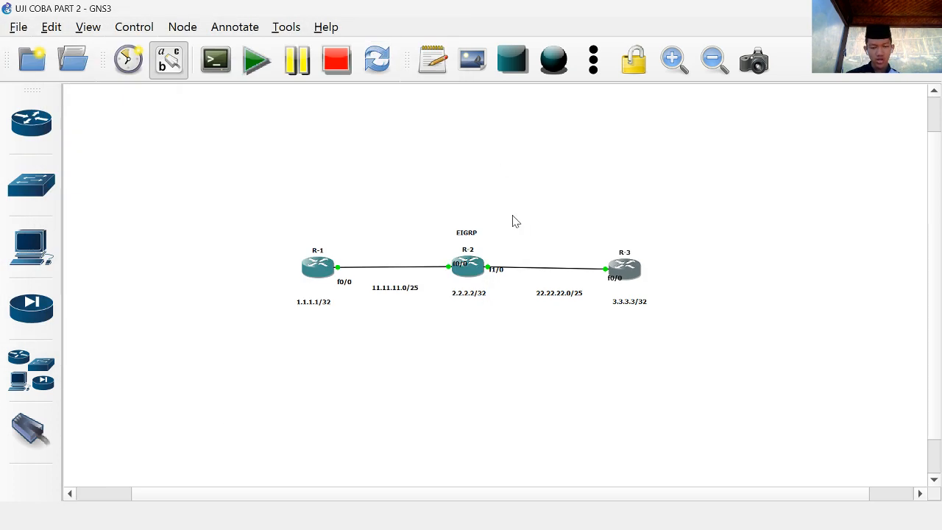
Step: Nudge router R-2 slightly downward in the topology and clear the selection
{"action": "left_click_drag", "start_coordinate": [477, 272], "coordinate": [475, 277]}
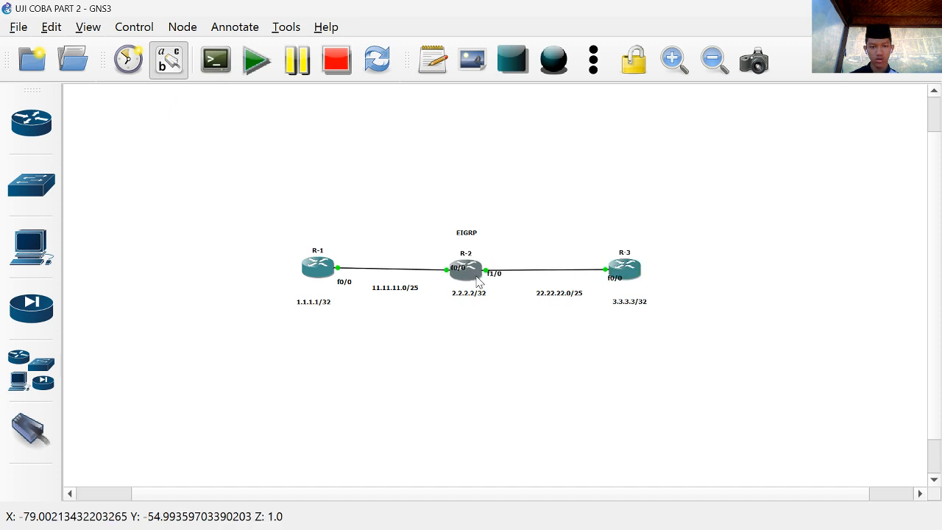
{"action": "left_click", "coordinate": [512, 256]}
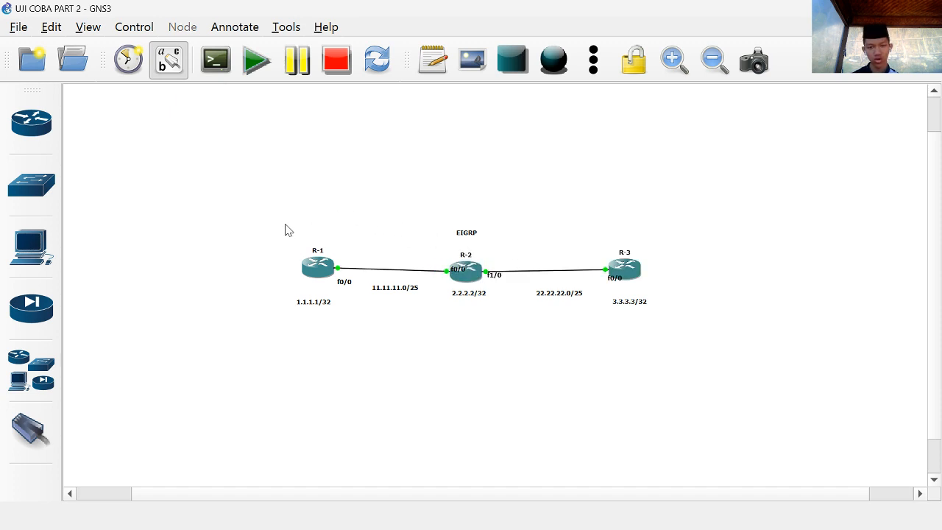
Step: Align router R-1 level with R-2 in the topology and start EIGRP process 1 in R-1's console
{"action": "left_click_drag", "start_coordinate": [318, 266], "coordinate": [314, 270]}
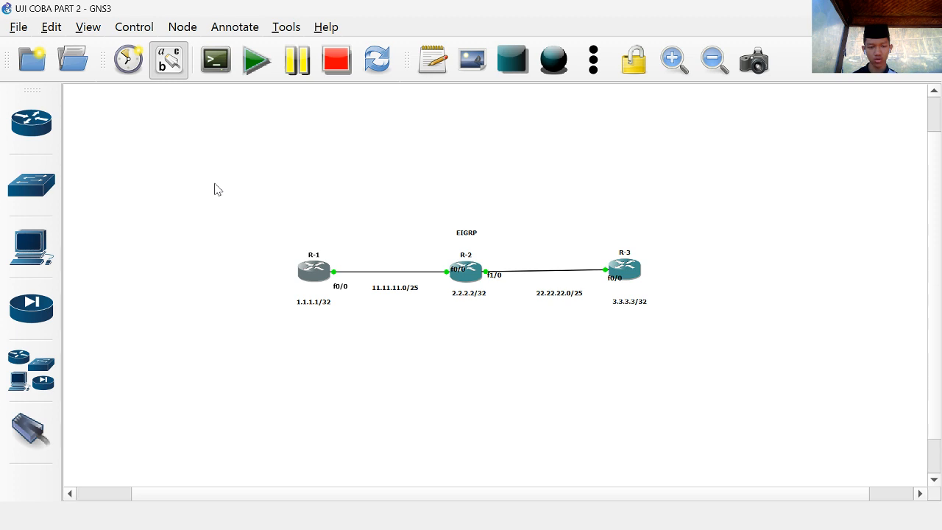
{"action": "double_click", "coordinate": [315, 272]}
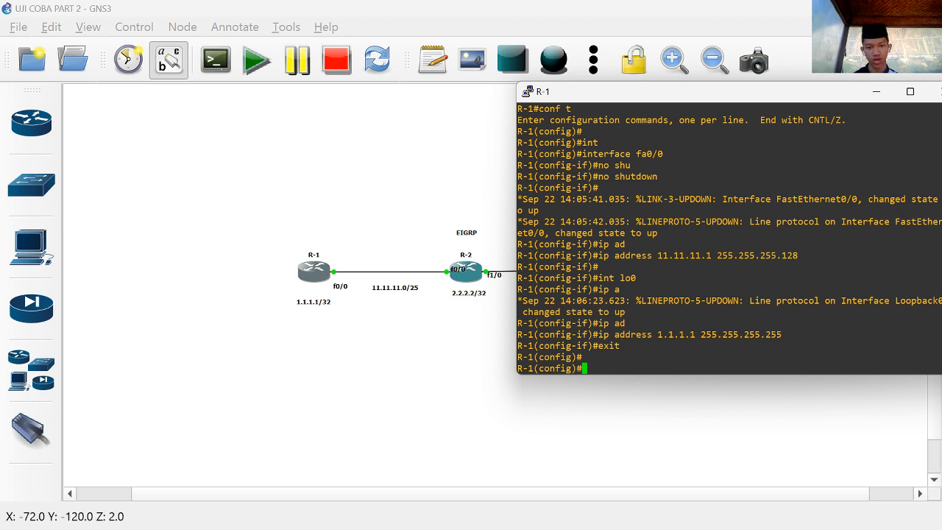
{"action": "key", "text": "Return"}
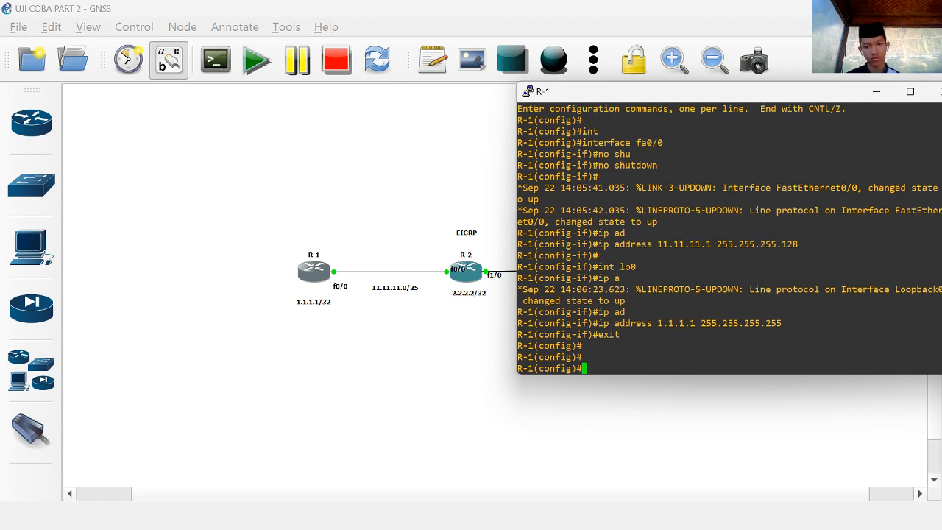
{"action": "type", "text": "r"}
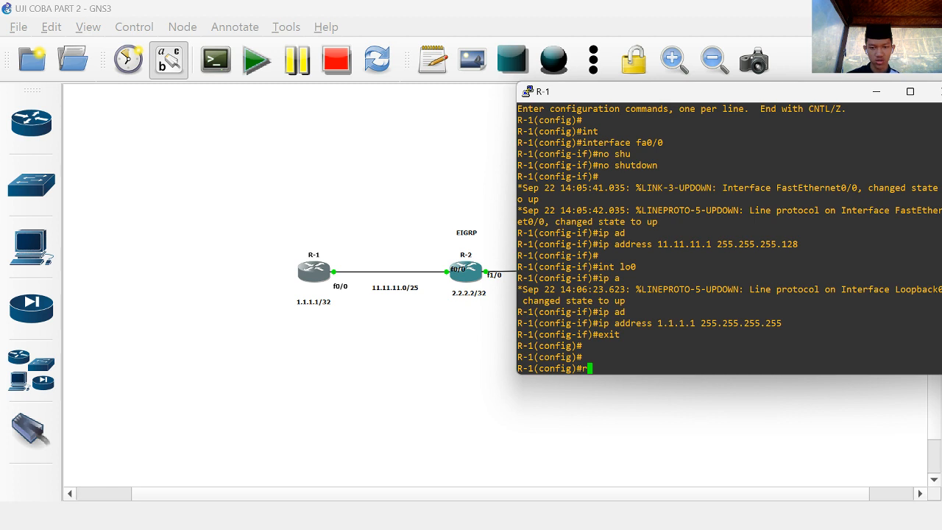
{"action": "type", "text": "outer eign"}
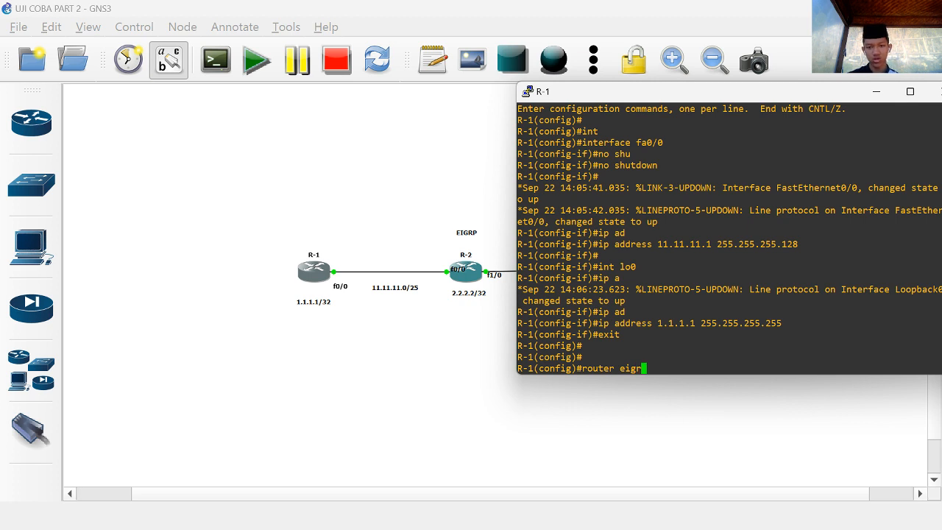
{"action": "key", "text": "BackSpace"}
{"action": "type", "text": "rp "}
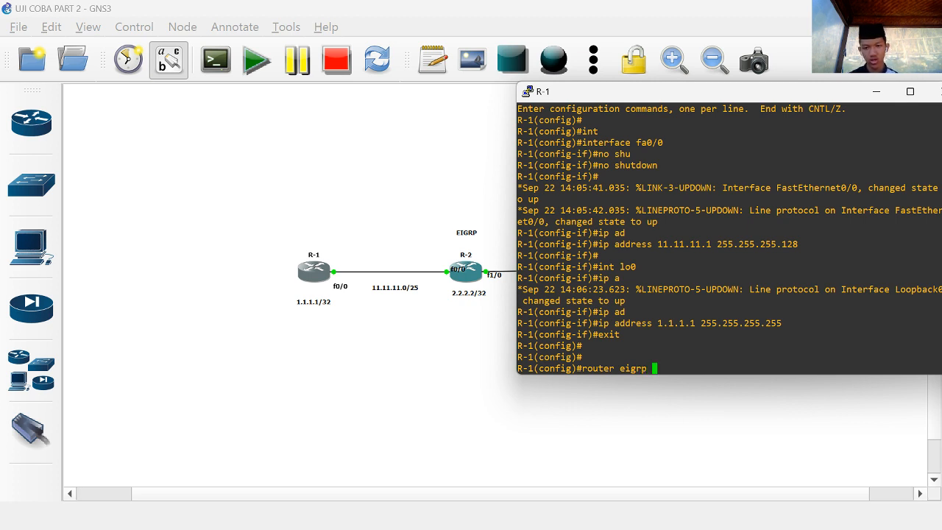
{"action": "type", "text": "1"}
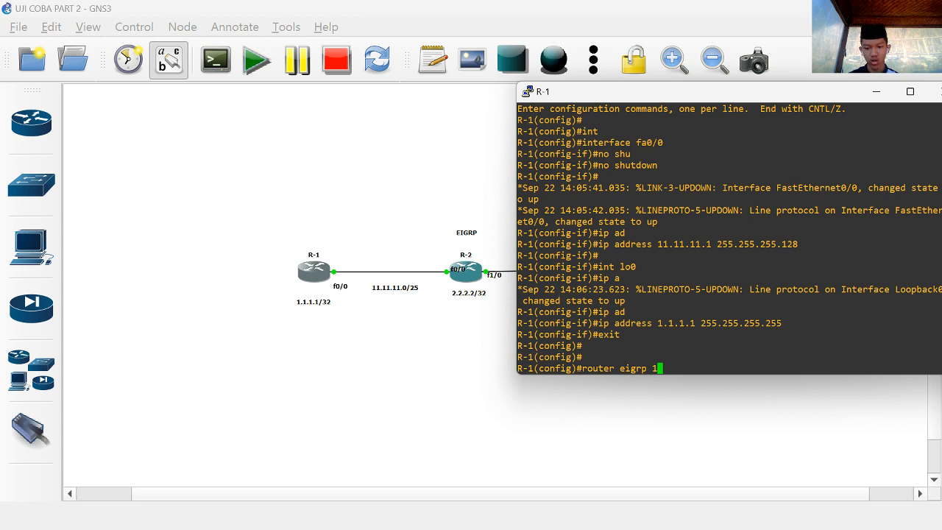
{"action": "key", "text": "Return"}
{"action": "key", "text": "Return"}
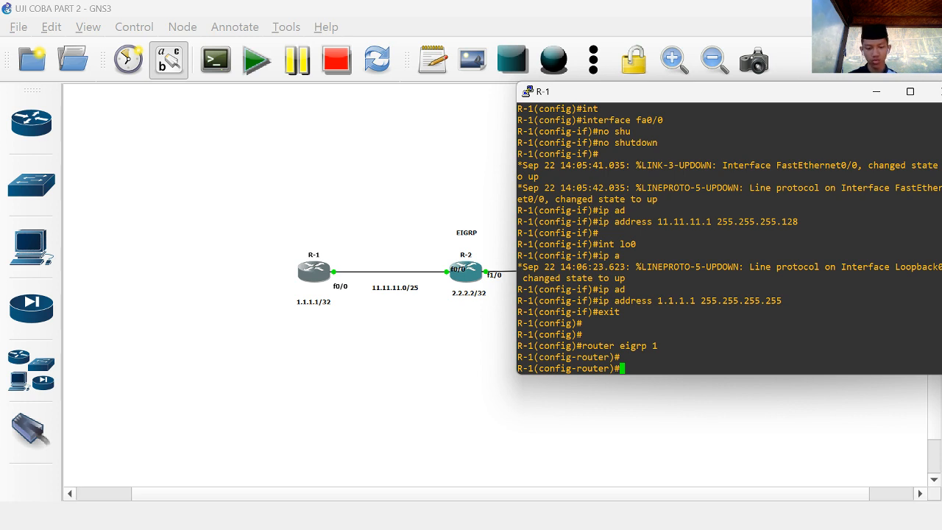
Step: Add networks 11.11.11.0 and 1.1.1.1 to EIGRP process 1 on R-1
{"action": "type", "text": "network"}
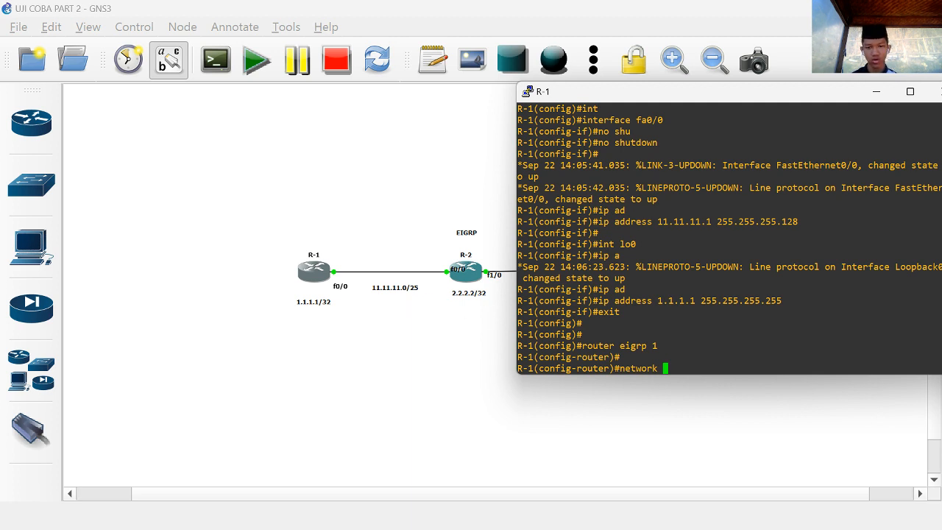
{"action": "type", "text": "11.11.1"}
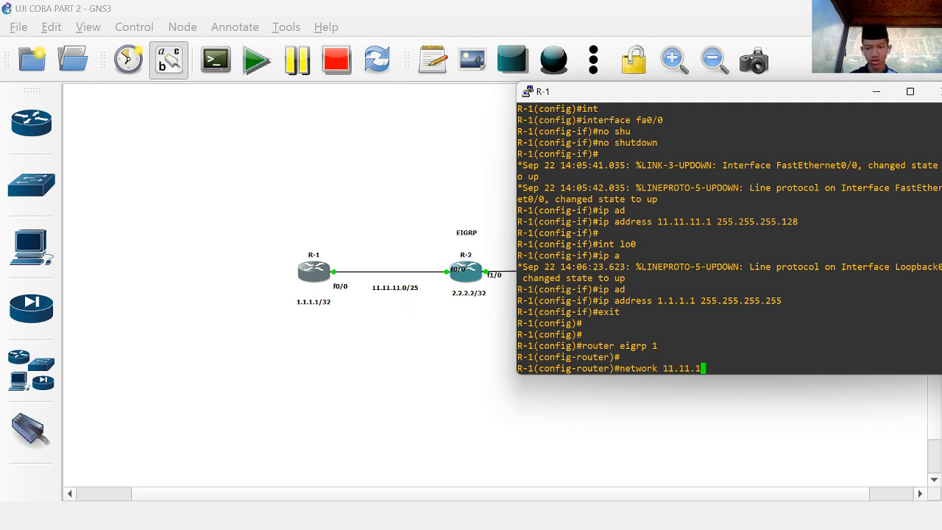
{"action": "type", "text": "1.0"}
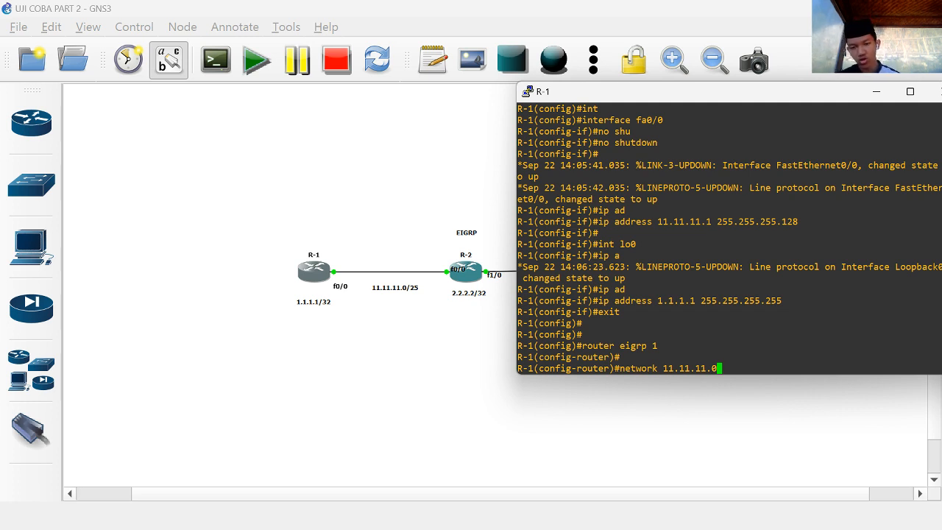
{"action": "key", "text": "Return"}
{"action": "type", "text": "net"}
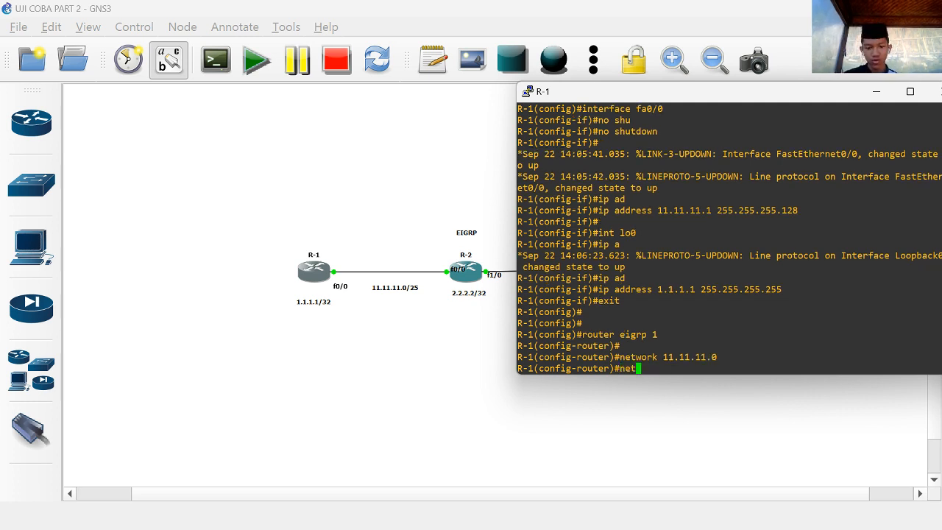
{"action": "type", "text": "work"}
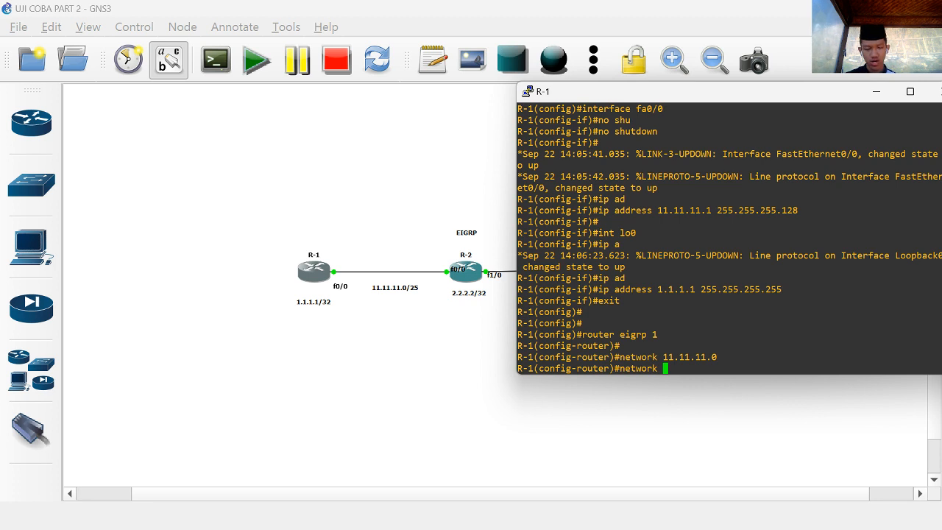
{"action": "type", "text": "1.1.1.1"}
{"action": "key", "text": "Return"}
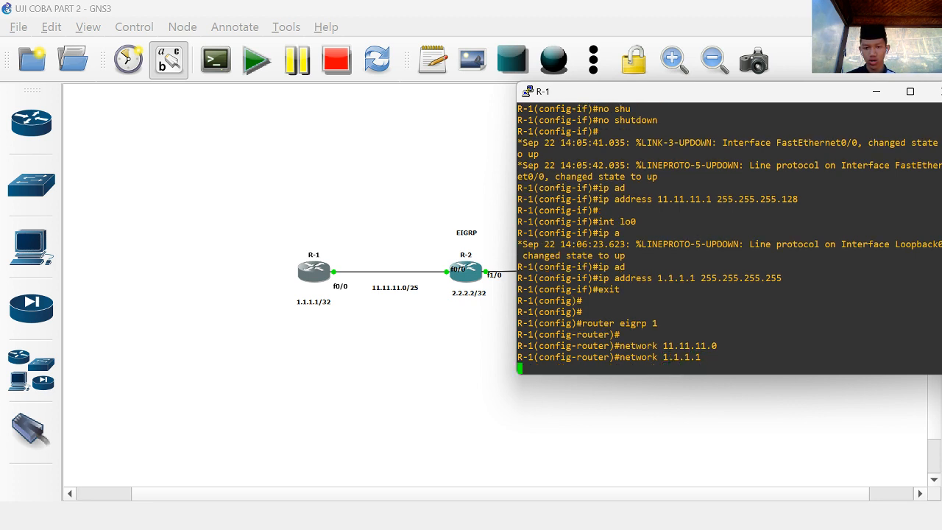
{"action": "key", "text": "Return"}
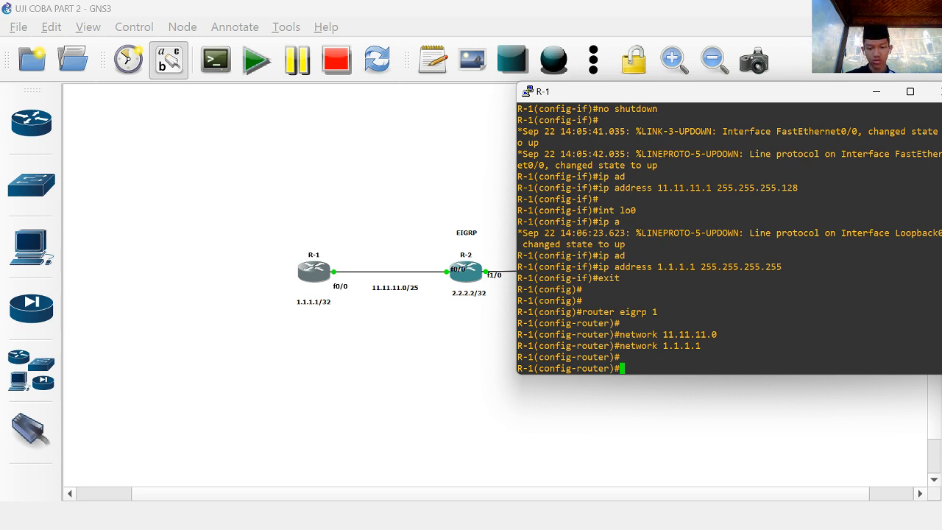
Step: Disable EIGRP auto-summary on R-1, exit router configuration mode and minimize its console window
{"action": "type", "text": "no au"}
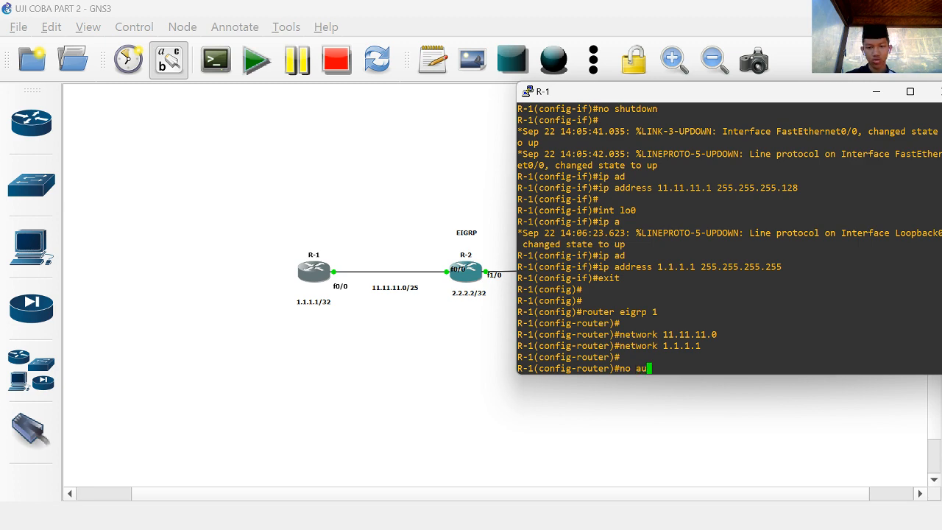
{"action": "key", "text": "Tab"}
{"action": "key", "text": "Return"}
{"action": "type", "text": "exit"}
{"action": "key", "text": "Return"}
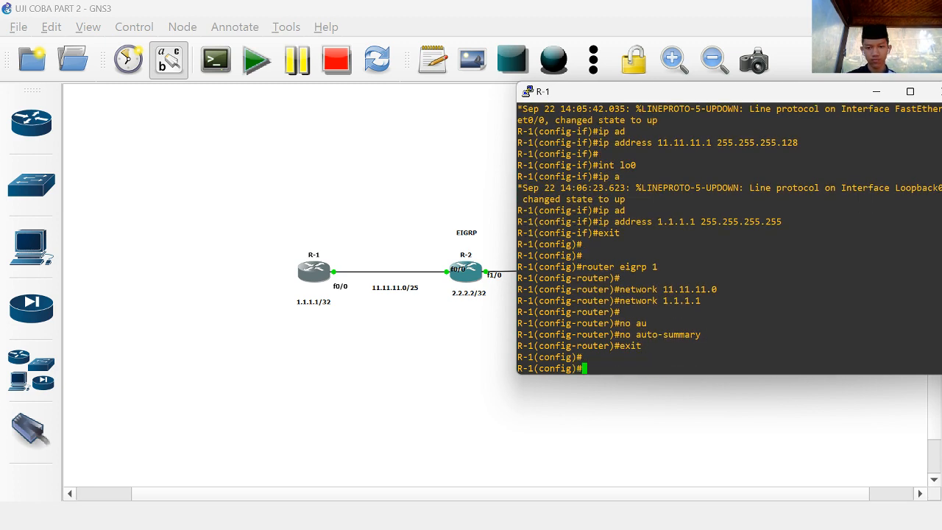
{"action": "left_click", "coordinate": [876, 91]}
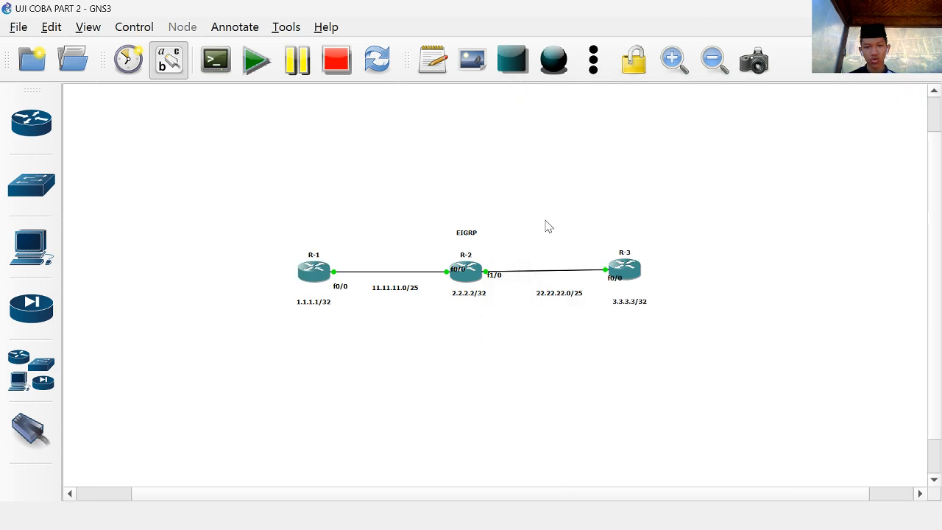
Step: Open R-2's console and start EIGRP routing process 1 from global configuration mode
{"action": "double_click", "coordinate": [466, 271]}
{"action": "left_click_drag", "start_coordinate": [528, 144], "coordinate": [686, 103]}
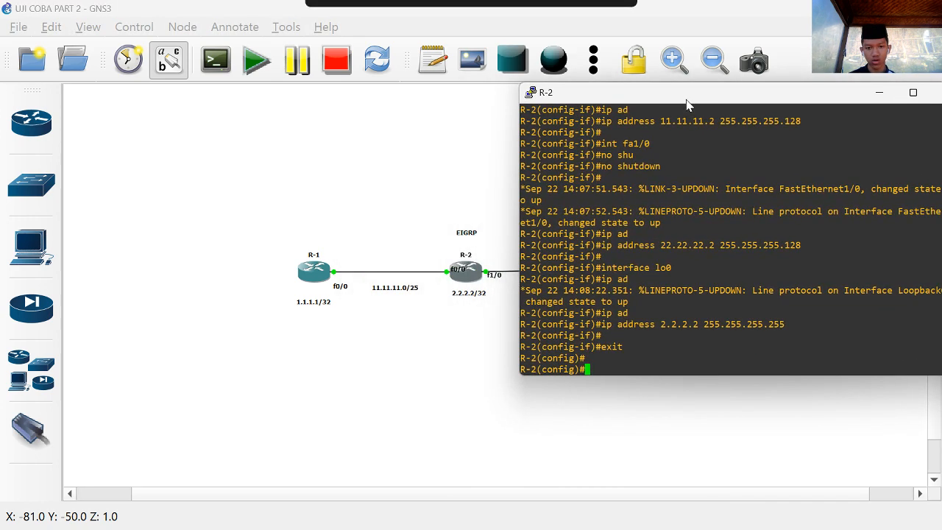
{"action": "key", "text": "Return"}
{"action": "type", "text": "router "}
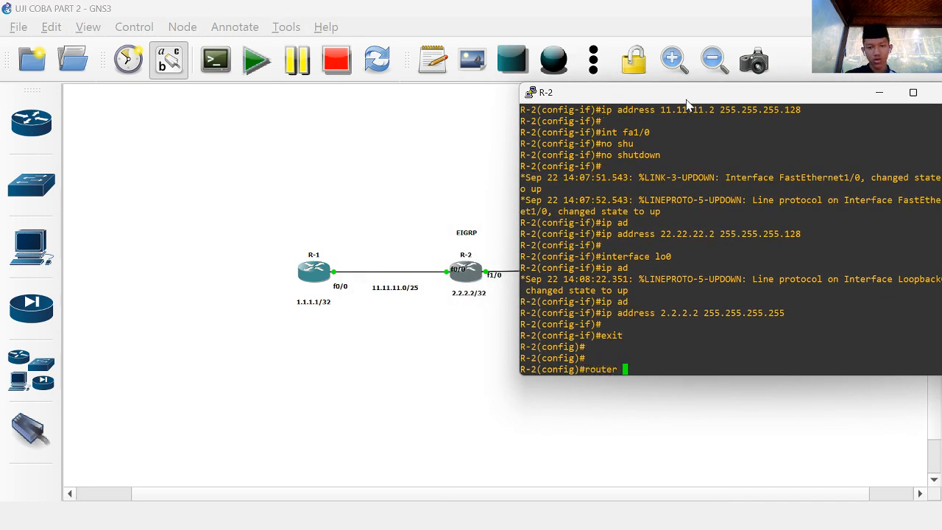
{"action": "type", "text": "eig"}
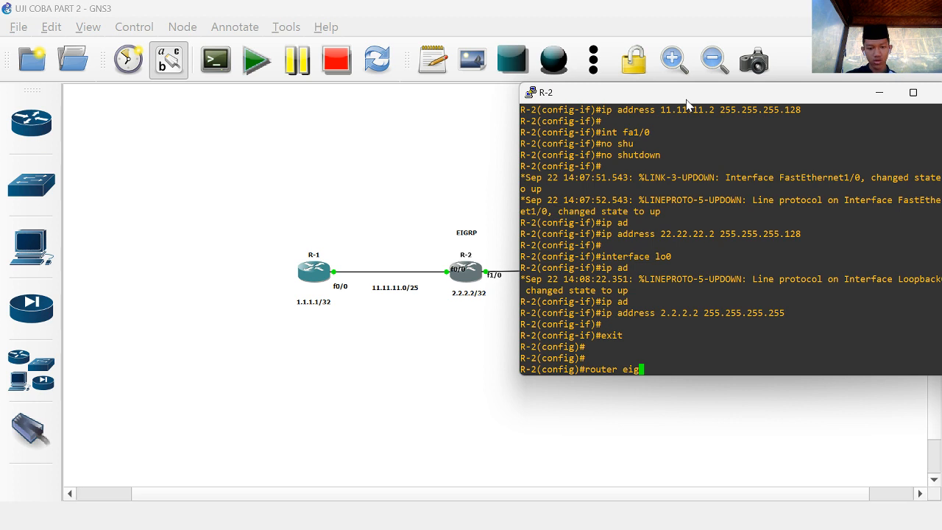
{"action": "type", "text": "rp 1"}
{"action": "key", "text": "Return"}
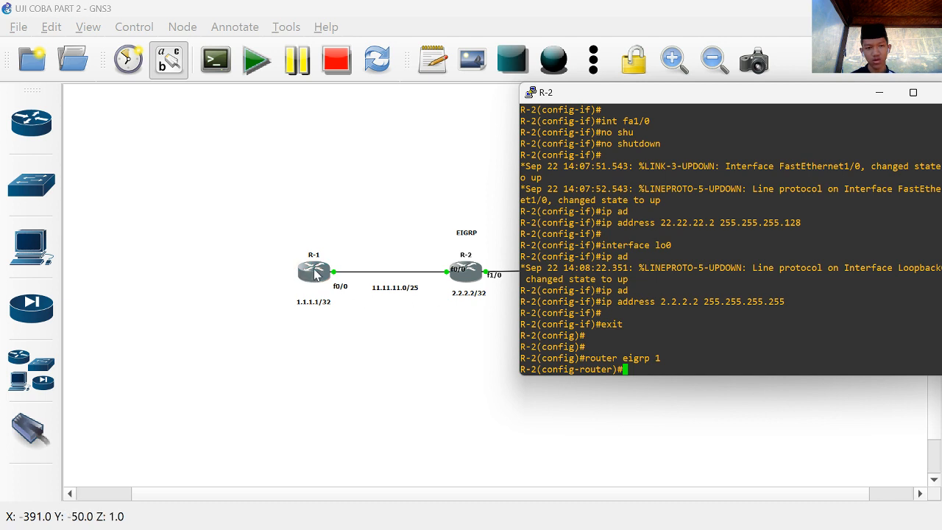
Step: Add network 11.11.11.0 to EIGRP process 1 on R-2, moving the console window off the topology labels
{"action": "type", "text": "net"}
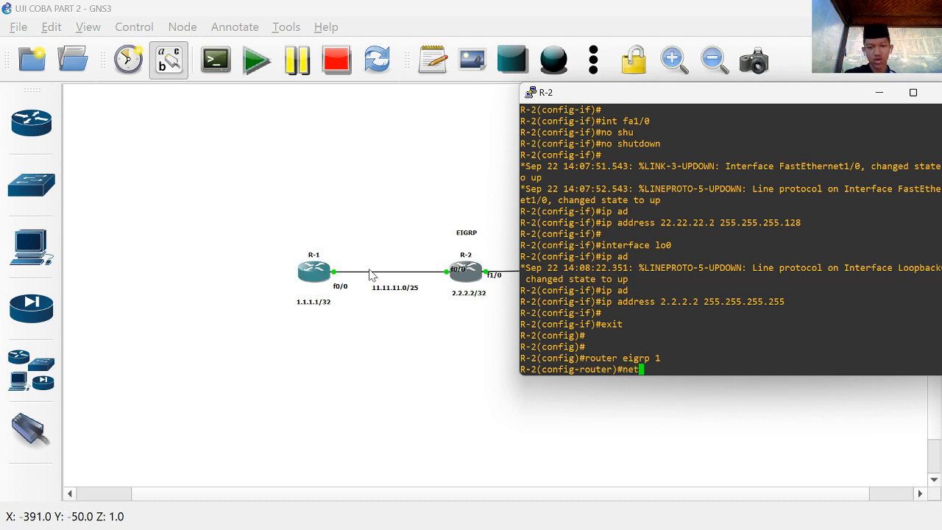
{"action": "key", "text": "Tab"}
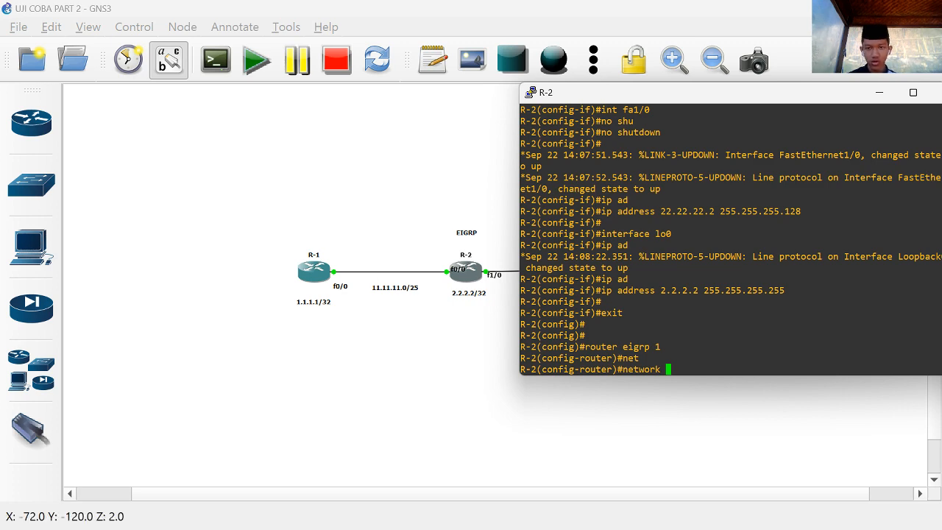
{"action": "left_click_drag", "start_coordinate": [692, 96], "coordinate": [719, 108]}
{"action": "type", "text": "11."}
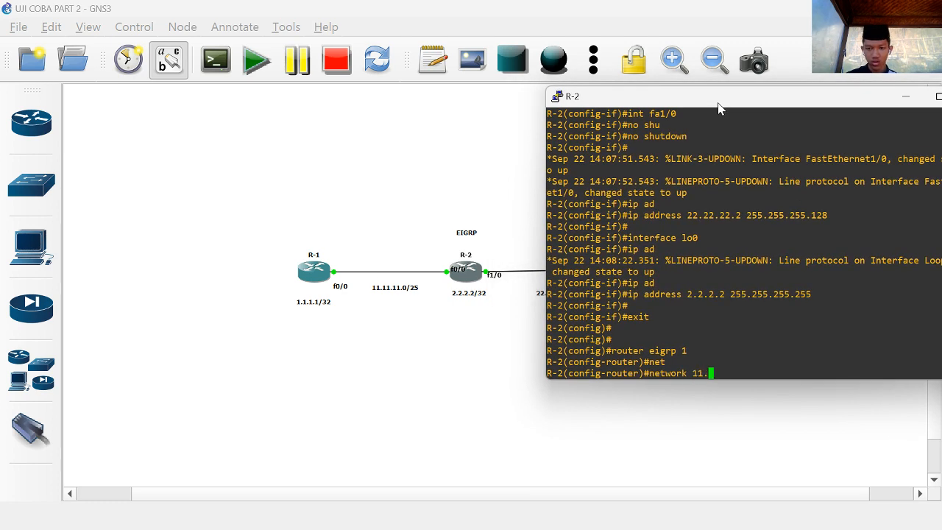
{"action": "type", "text": "11.11.0"}
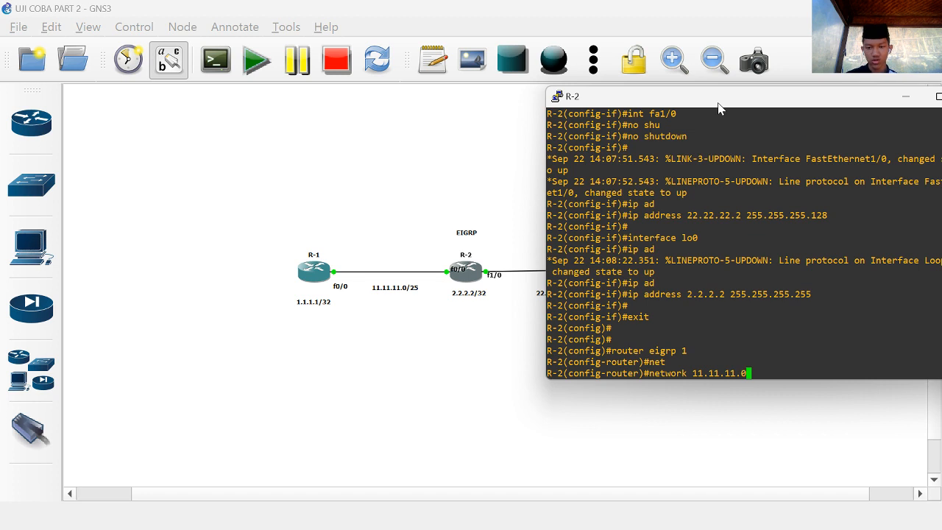
{"action": "key", "text": "Return"}
Step: Reuse the previous network command on R-2 with its third octet changed, entering network 11.11.22.0
{"action": "key", "text": "Up"}
{"action": "key", "text": "Left"}
{"action": "key", "text": "Left"}
{"action": "key", "text": "BackSpace"}
{"action": "key", "text": "BackSpace"}
{"action": "type", "text": "22"}
{"action": "key", "text": "Return"}
Step: Recall the last network command on R-2, correct its first two octets to 22 and enter network 22.22.22.0
{"action": "key", "text": "Up"}
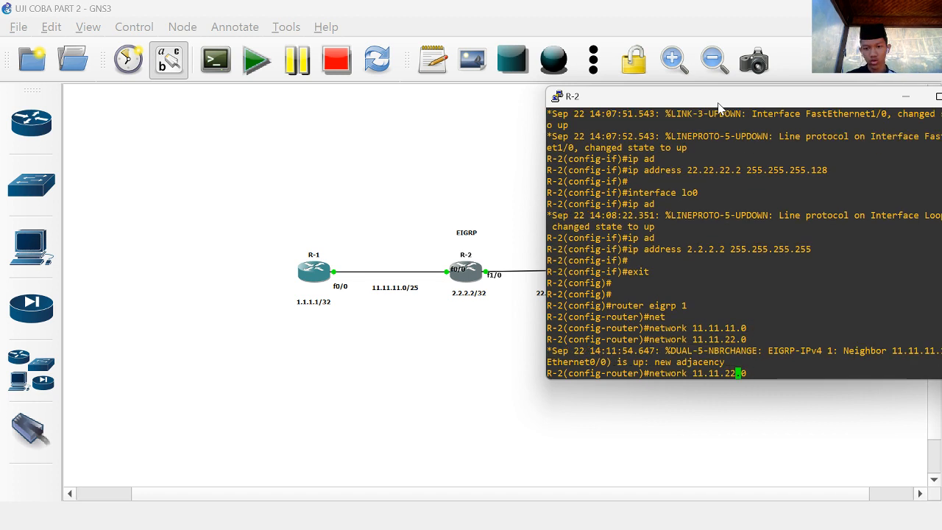
{"action": "key", "text": "Left"}
{"action": "key", "text": "Left"}
{"action": "key", "text": "Left"}
{"action": "key", "text": "Left"}
{"action": "key", "text": "Left"}
{"action": "key", "text": "BackSpace"}
{"action": "key", "text": "BackSpace"}
{"action": "type", "text": "22"}
{"action": "key", "text": "Left"}
{"action": "key", "text": "Left"}
{"action": "key", "text": "Left"}
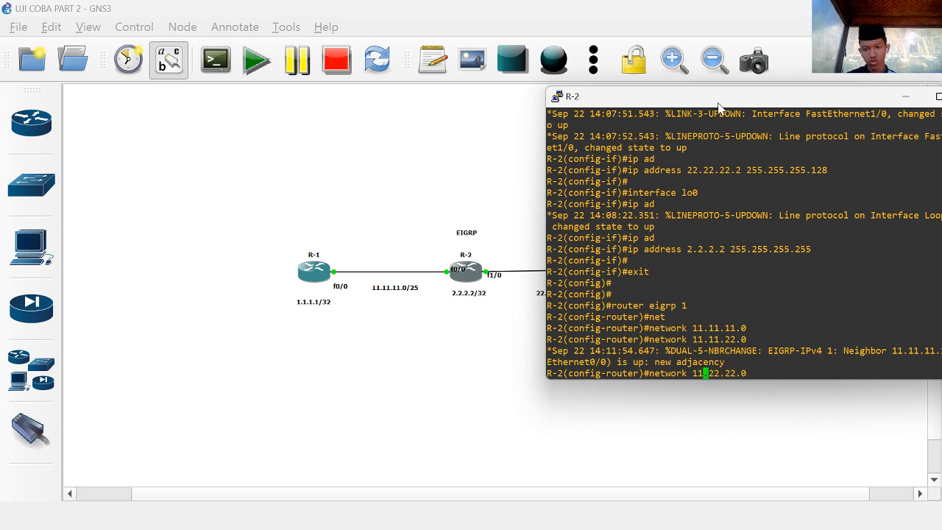
{"action": "key", "text": "BackSpace"}
{"action": "key", "text": "BackSpace"}
{"action": "type", "text": "22"}
{"action": "key", "text": "Return"}
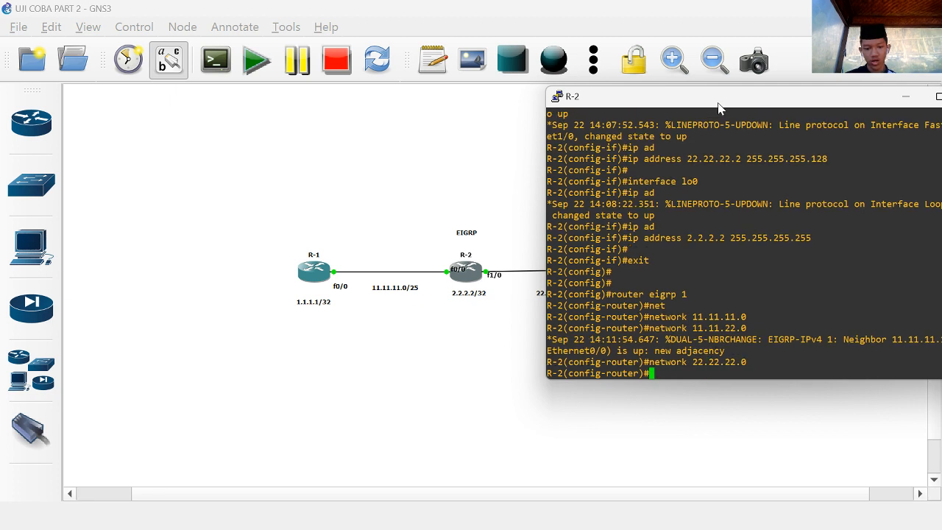
Step: Add R-2's loopback network 2.2.2.2 to its EIGRP process 1
{"action": "type", "text": "net"}
{"action": "key", "text": "Tab"}
{"action": "type", "text": "2.2.2.2"}
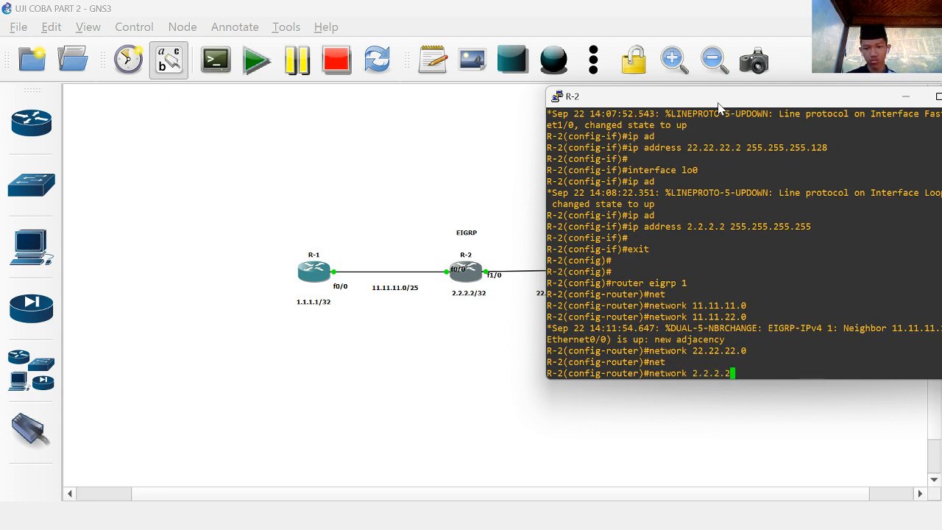
{"action": "key", "text": "Return"}
{"action": "key", "text": "Return"}
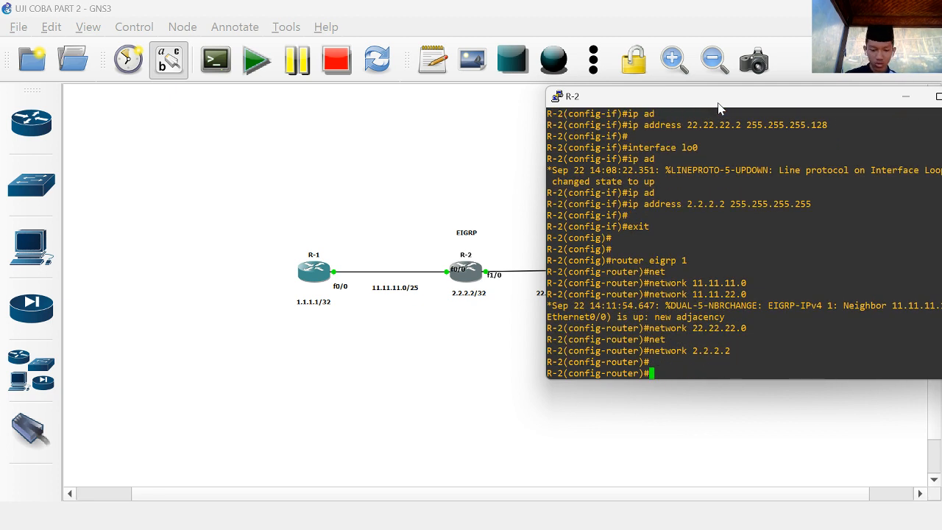
Step: Disable EIGRP auto-summary on R-2, exit router configuration mode and minimize its console window
{"action": "type", "text": "no aut"}
{"action": "key", "text": "Tab"}
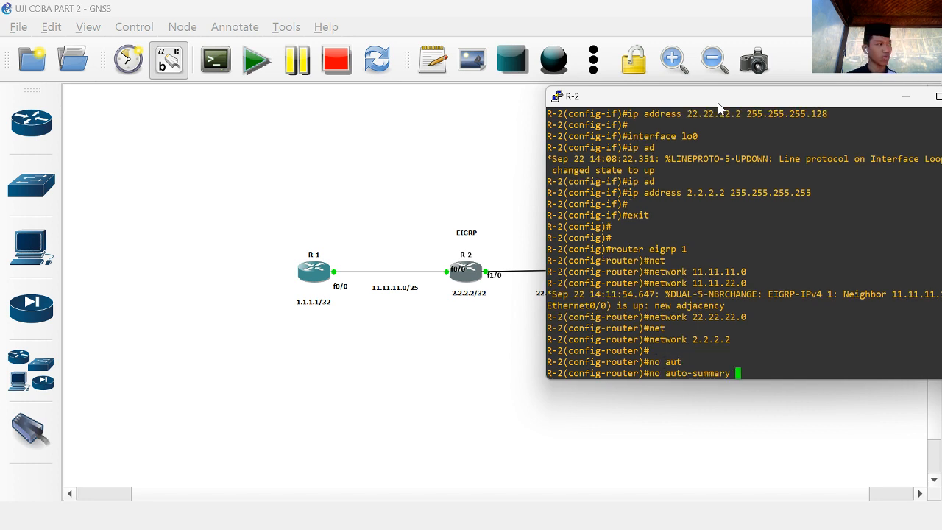
{"action": "key", "text": "Return"}
{"action": "type", "text": "exit"}
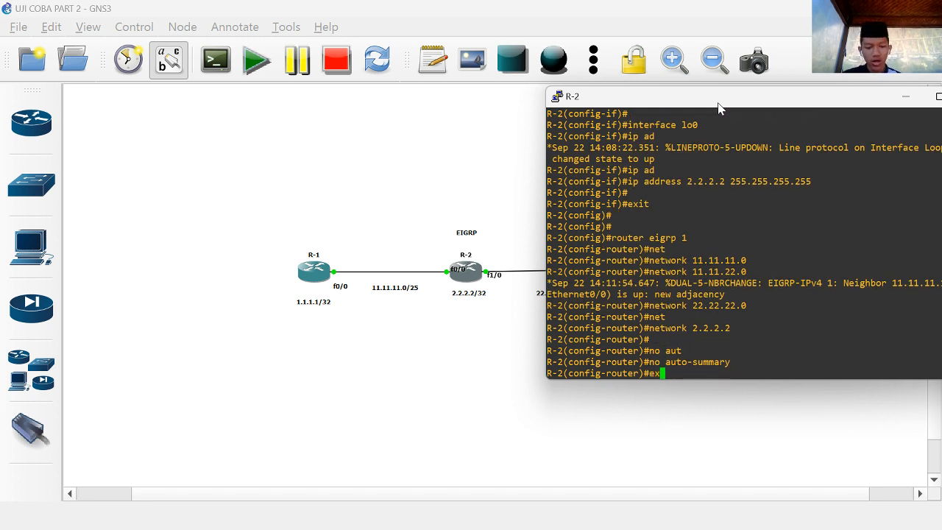
{"action": "key", "text": "Return"}
{"action": "key", "text": "Return"}
{"action": "left_click", "coordinate": [905, 96]}
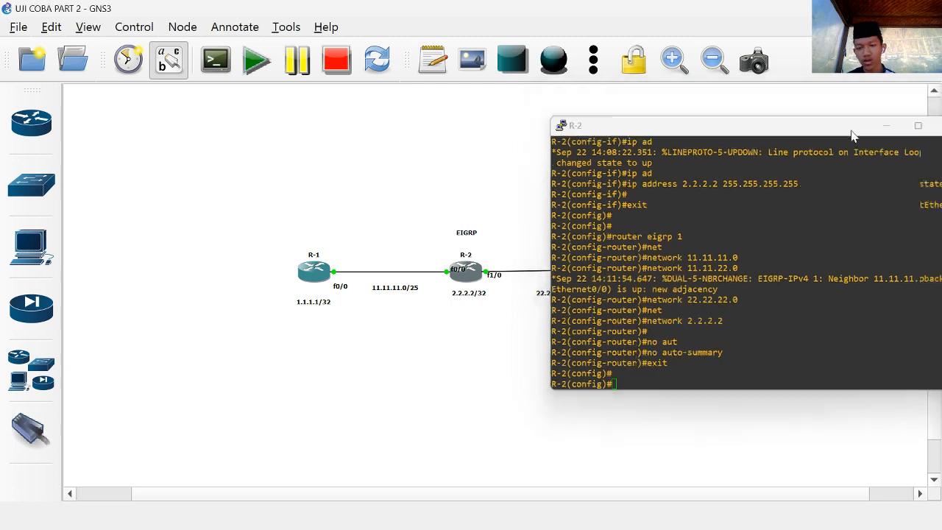
Step: Shift router R-3 slightly so it lines up level with R-2 in the topology
{"action": "left_click_drag", "start_coordinate": [629, 273], "coordinate": [625, 276]}
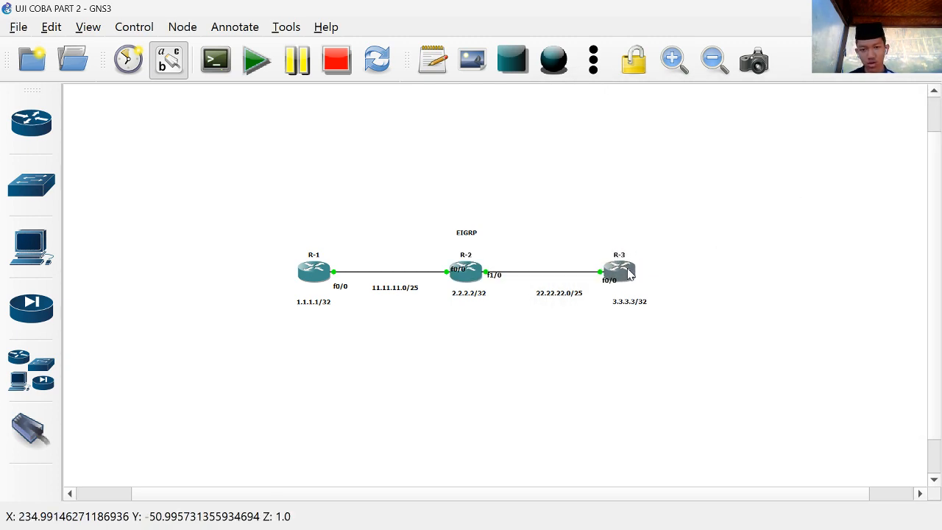
Step: Open R-3's console and enter the configuration of EIGRP process 1
{"action": "double_click", "coordinate": [629, 273]}
{"action": "left_click_drag", "start_coordinate": [278, 47], "coordinate": [848, 85]}
{"action": "type", "text": "rout"}
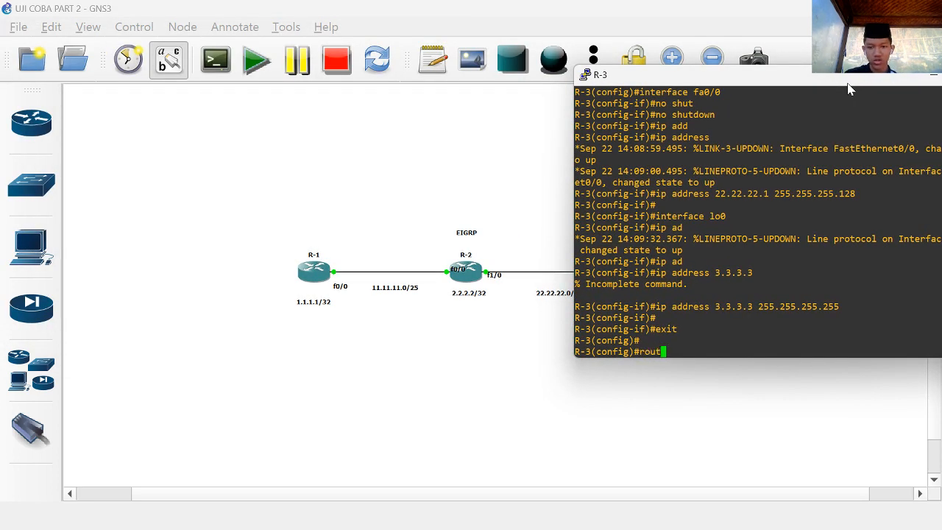
{"action": "key", "text": "Tab"}
{"action": "type", "text": "eer"}
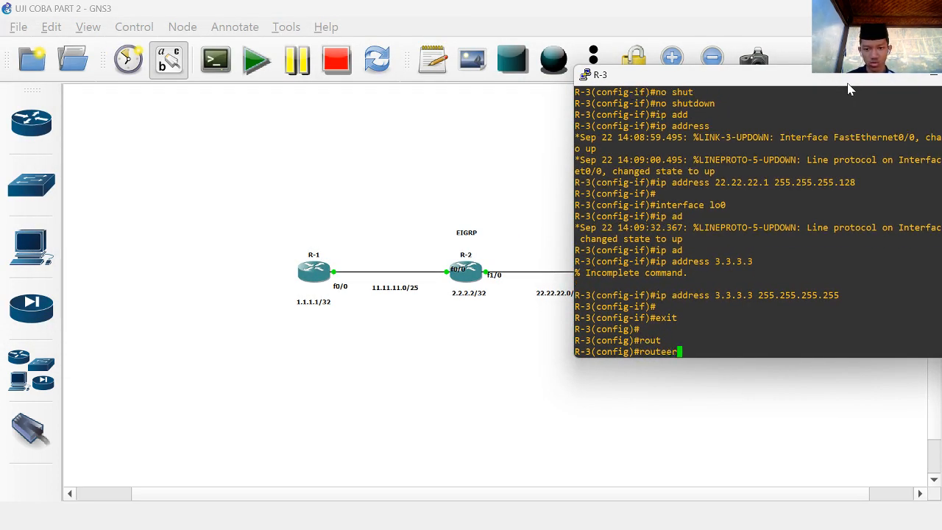
{"action": "key", "text": "BackSpace"}
{"action": "key", "text": "Tab"}
{"action": "type", "text": "r eigrp 1"}
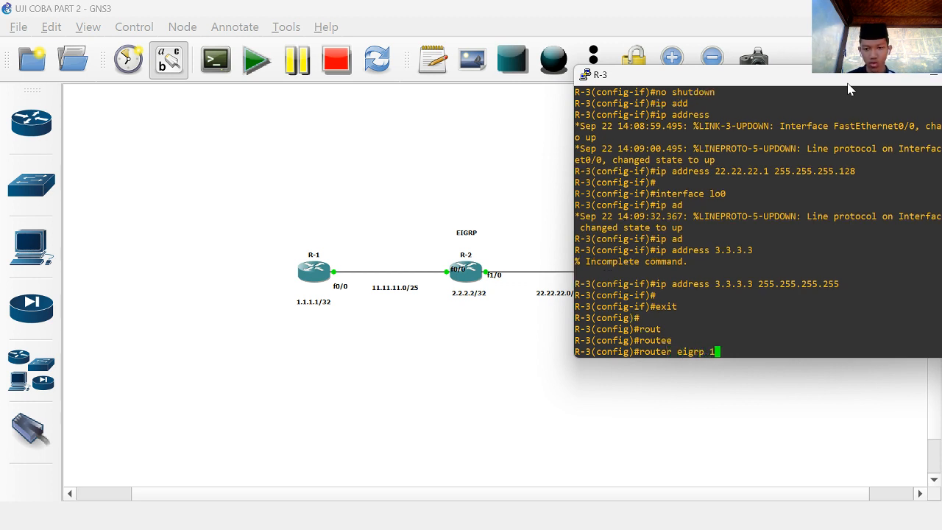
{"action": "key", "text": "Return"}
Step: Advertise network 22.22.22.0 in R-3's EIGRP process 1
{"action": "type", "text": "net"}
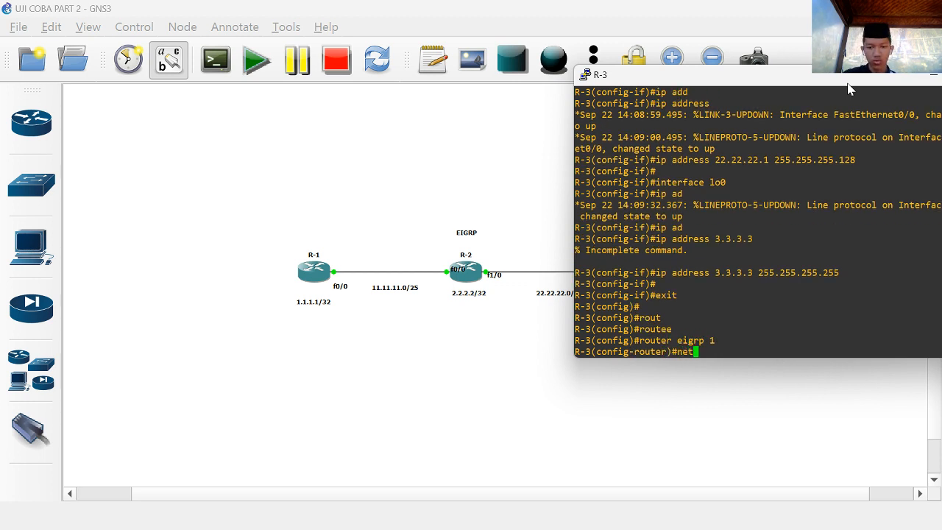
{"action": "key", "text": "Tab"}
{"action": "type", "text": "22.22.2.2"}
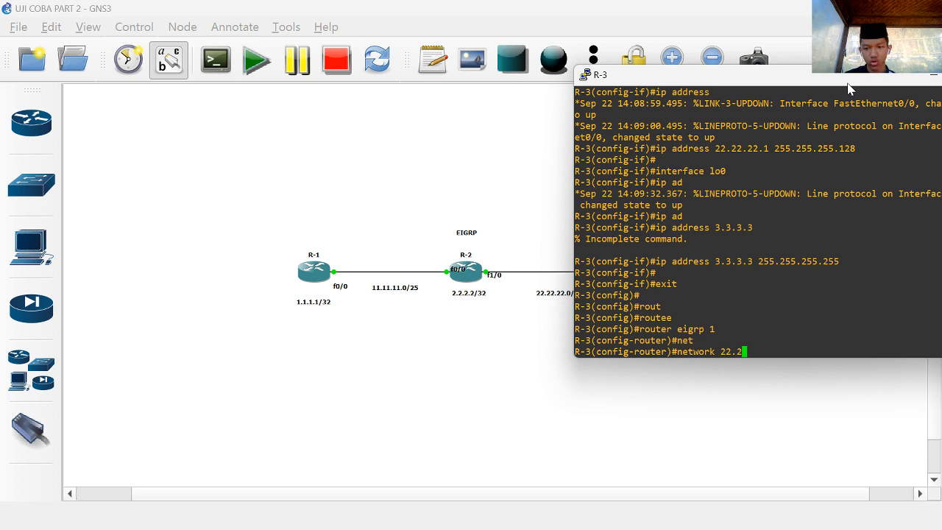
{"action": "key", "text": "BackSpace"}
{"action": "key", "text": "BackSpace"}
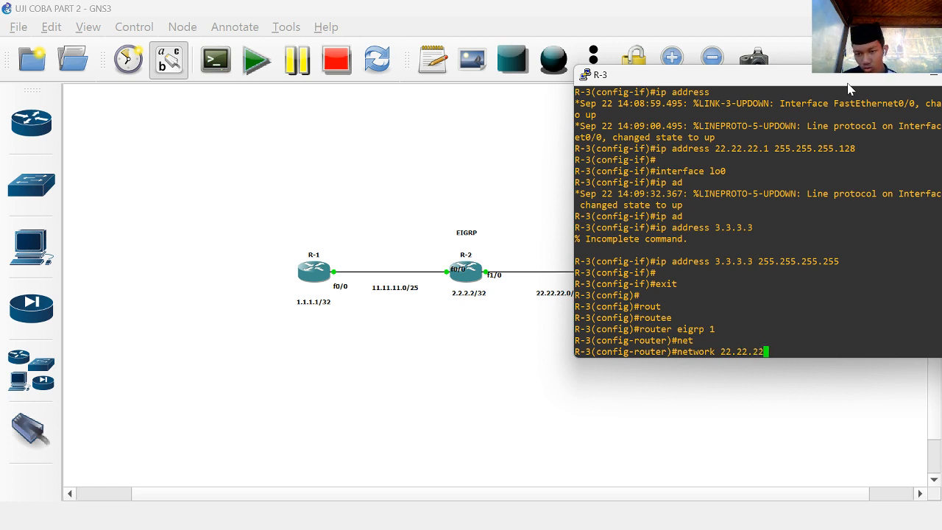
{"action": "type", "text": "2.0"}
{"action": "key", "text": "Return"}
Step: Add R-3's loopback network 3.3.3.3 to its EIGRP process
{"action": "type", "text": "net"}
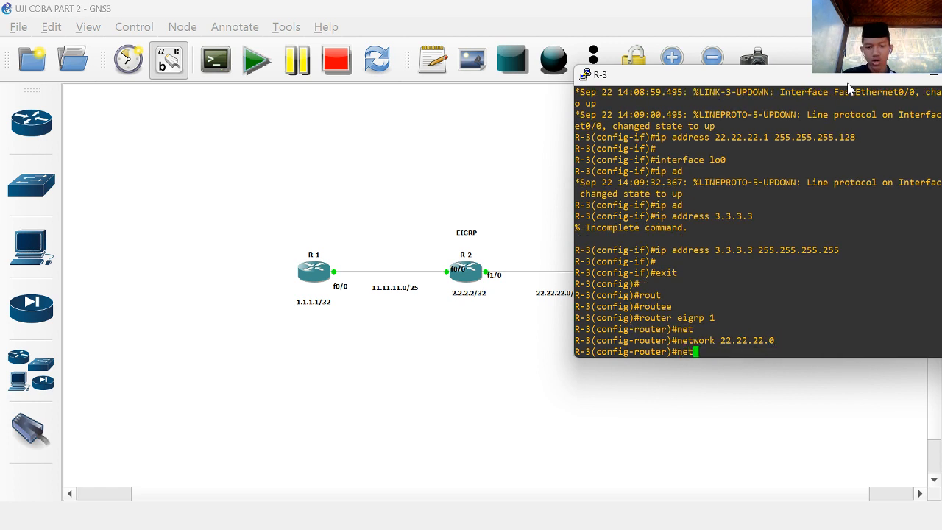
{"action": "key", "text": "Tab"}
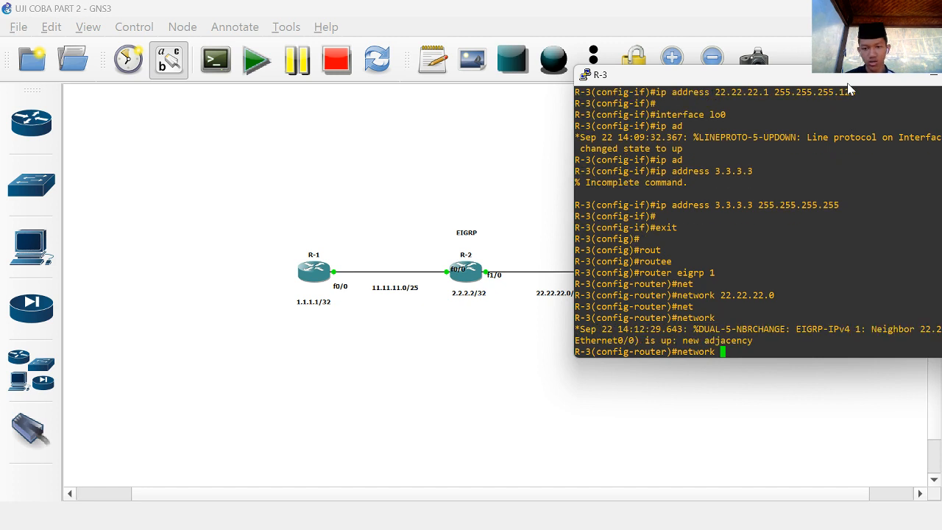
{"action": "type", "text": "3.3.3.3"}
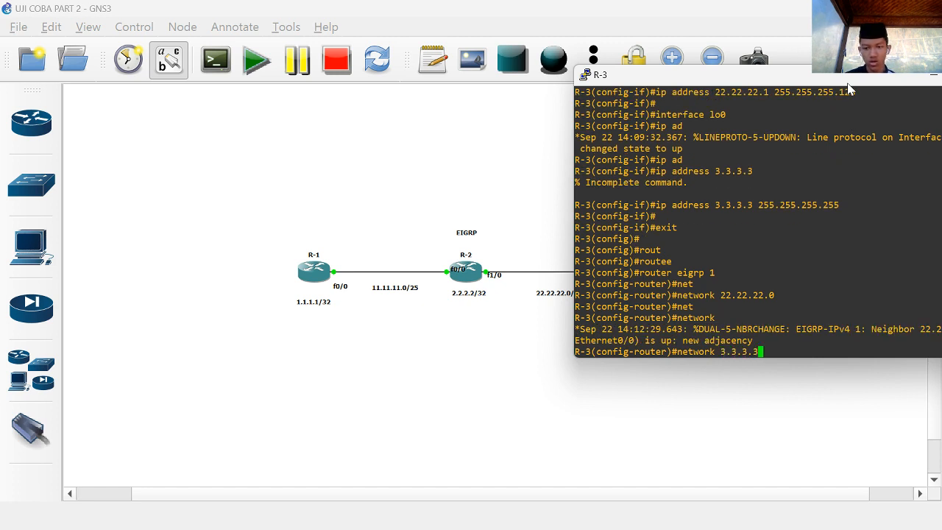
{"action": "key", "text": "Return"}
{"action": "key", "text": "Return"}
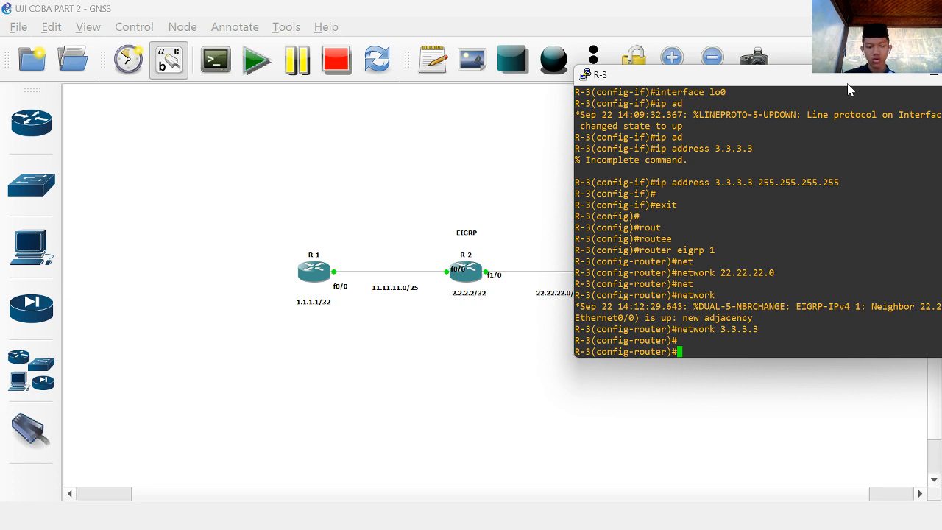
Step: Disable EIGRP auto-summary on R-3, exit router configuration mode and minimize its console window
{"action": "type", "text": "no au"}
{"action": "key", "text": "Tab"}
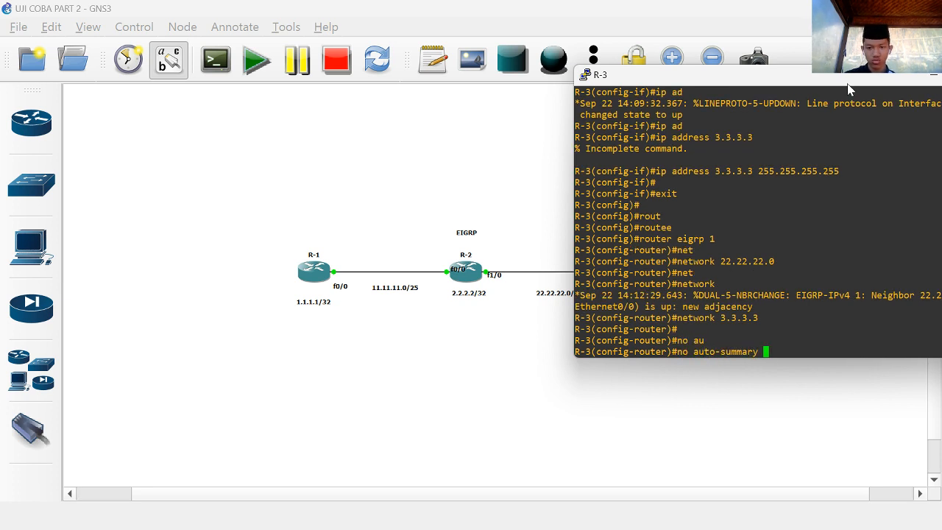
{"action": "key", "text": "Return"}
{"action": "type", "text": "exit"}
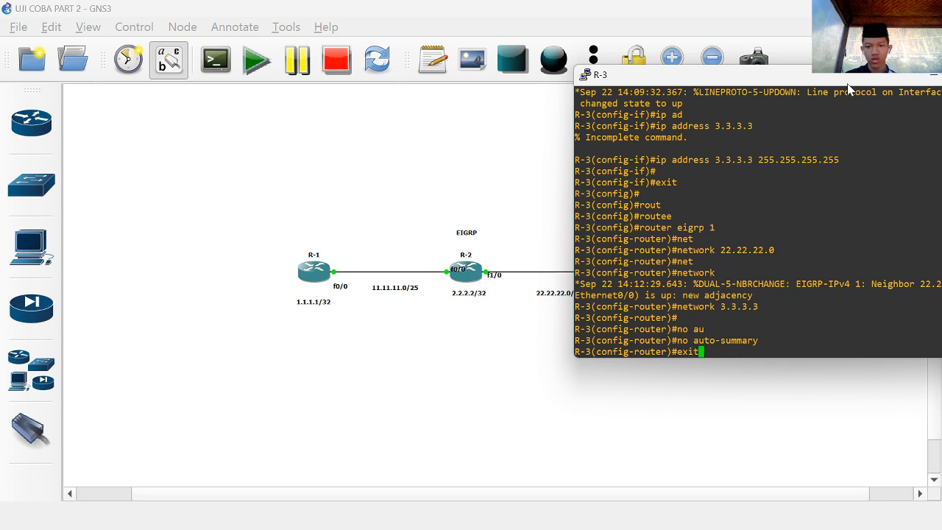
{"action": "key", "text": "Return"}
{"action": "key", "text": "Return"}
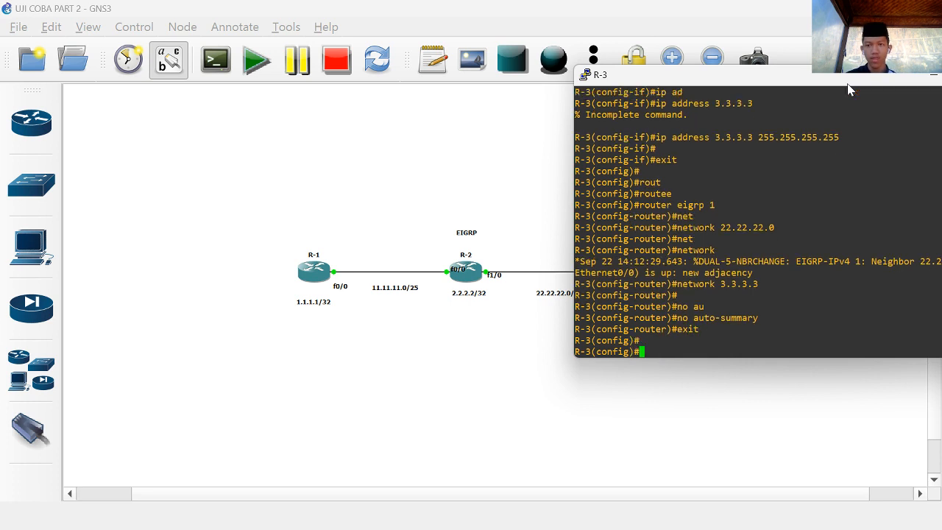
{"action": "left_click", "coordinate": [929, 78]}
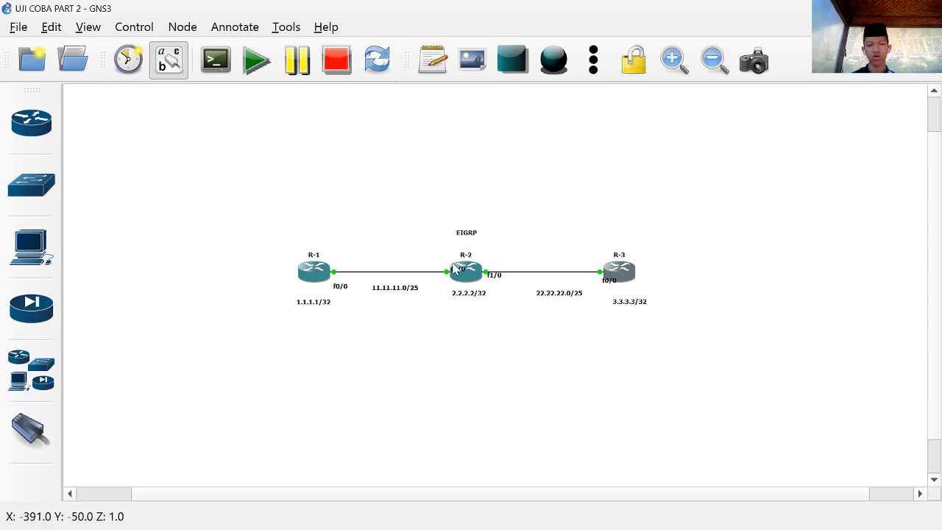
{"action": "left_click", "coordinate": [315, 275]}
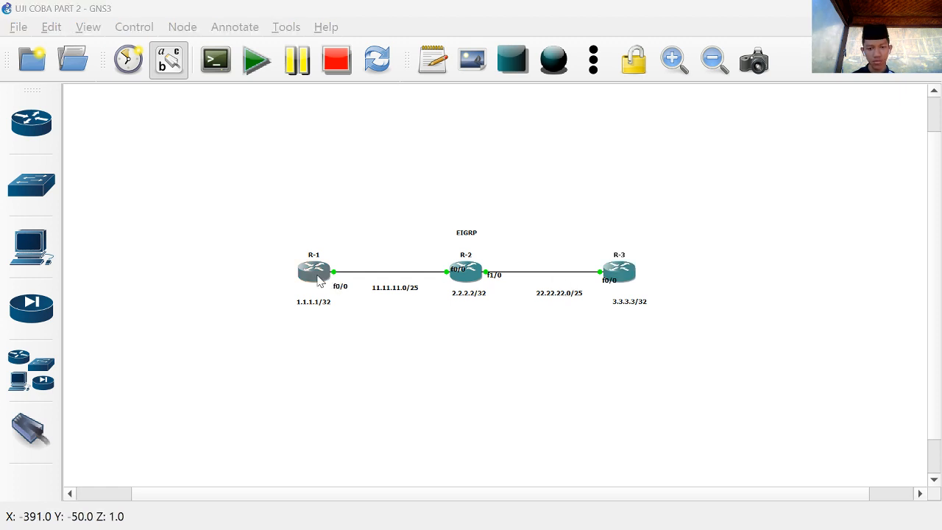
{"action": "key", "text": "Return"}
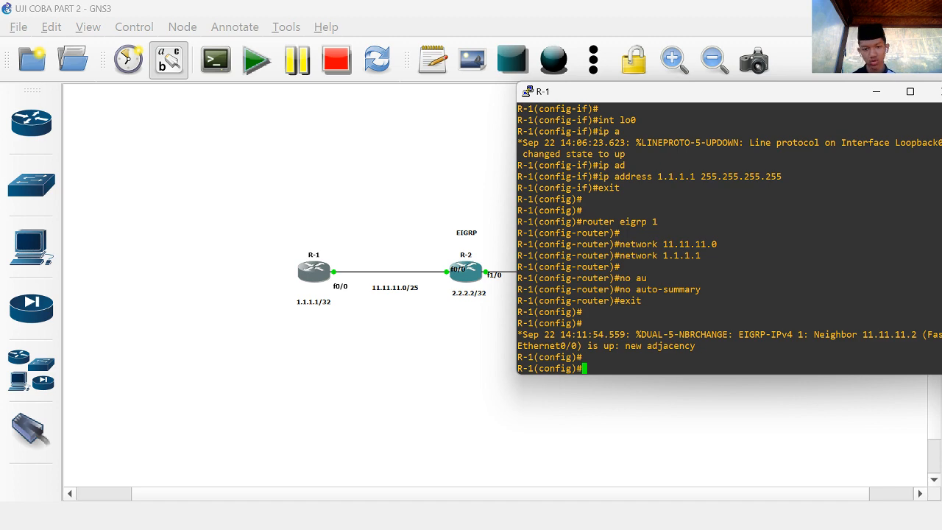
{"action": "left_click", "coordinate": [875, 92]}
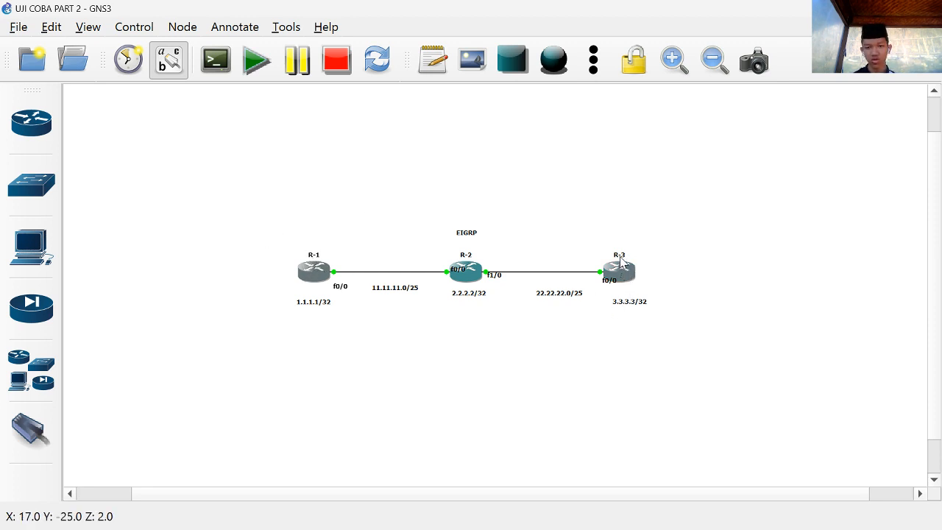
Step: Open R-1's console, enter "do trace" at the configuration prompt without running it, and minimize the window
{"action": "double_click", "coordinate": [313, 274]}
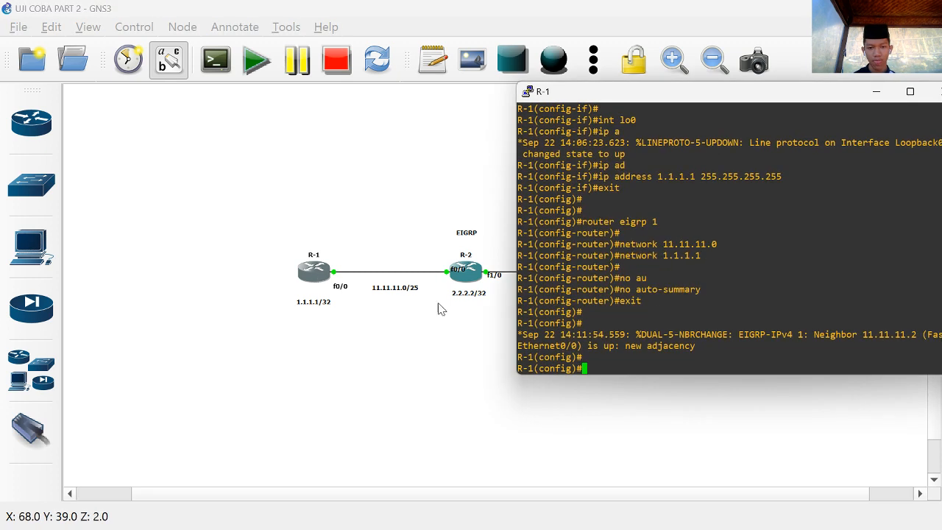
{"action": "left_click_drag", "start_coordinate": [675, 104], "coordinate": [725, 112]}
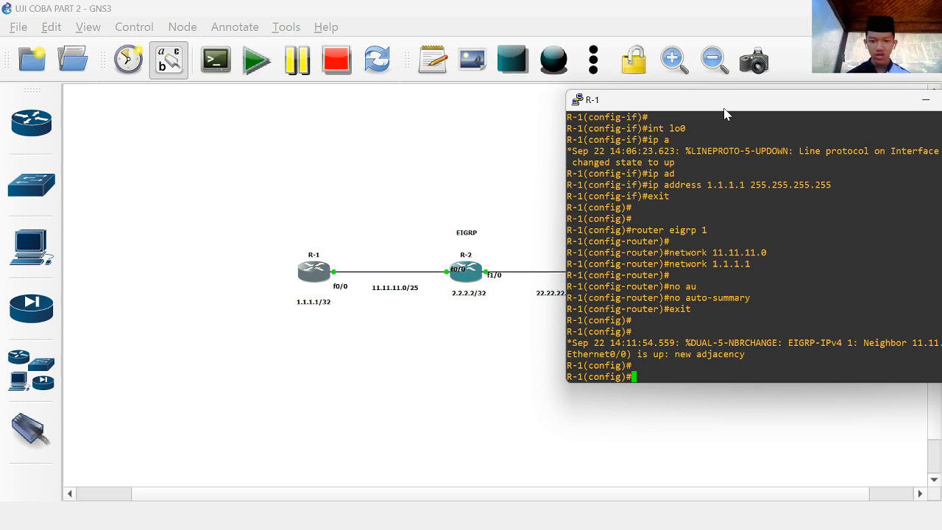
{"action": "key", "text": "Return"}
{"action": "key", "text": "Return"}
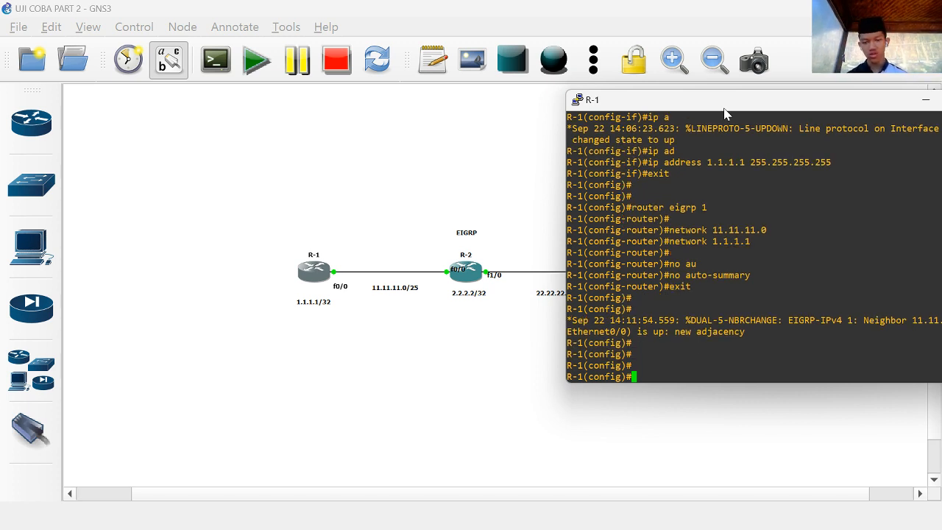
{"action": "type", "text": "do"}
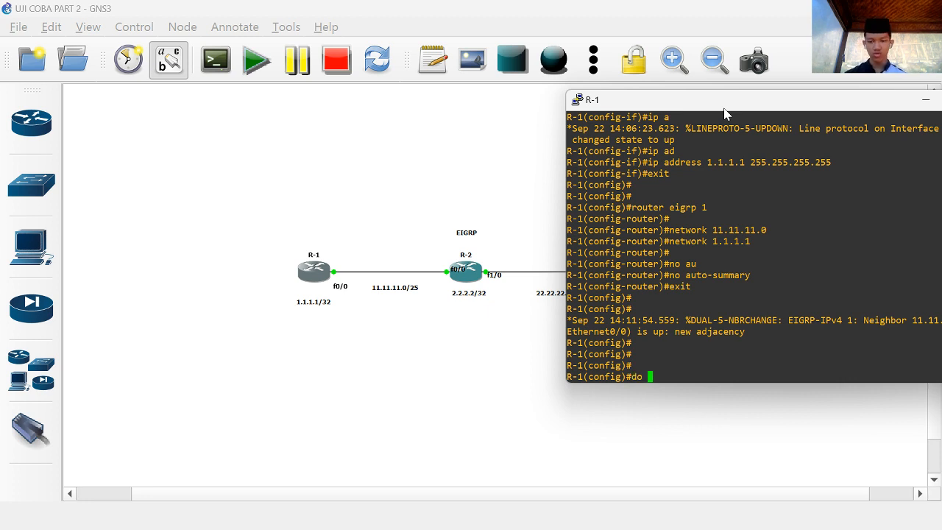
{"action": "key", "text": "BackSpace"}
{"action": "type", "text": "ta"}
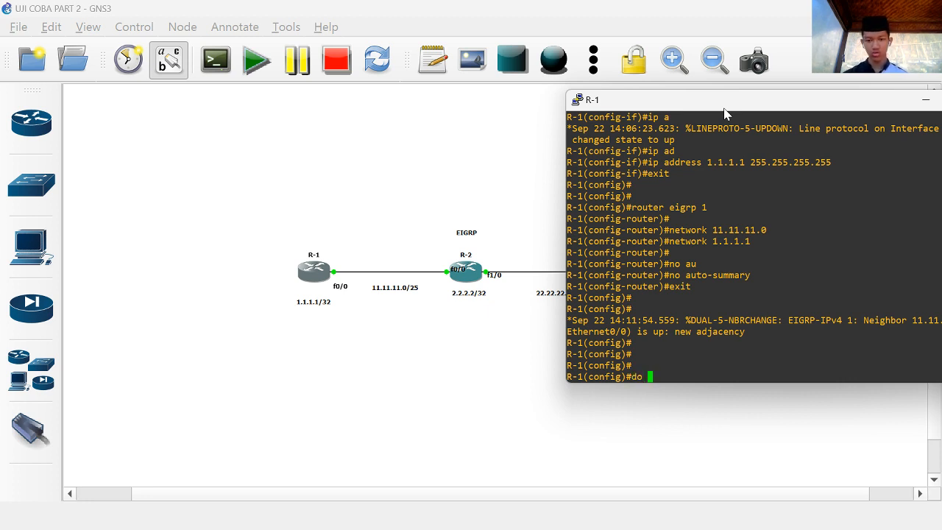
{"action": "type", "text": "lnet"}
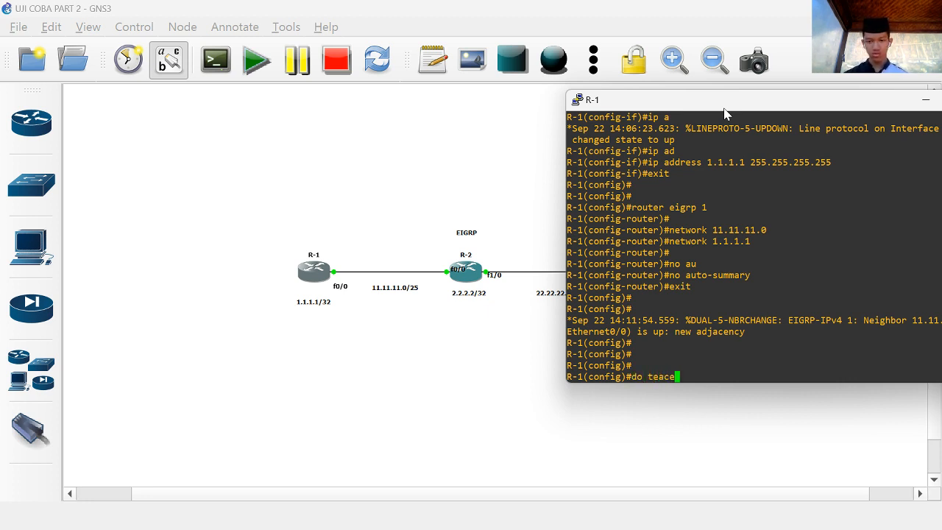
{"action": "key", "text": "BackSpace"}
{"action": "key", "text": "BackSpace"}
{"action": "key", "text": "BackSpace"}
{"action": "key", "text": "BackSpace"}
{"action": "key", "text": "BackSpace"}
{"action": "key", "text": "BackSpace"}
{"action": "type", "text": "trace"}
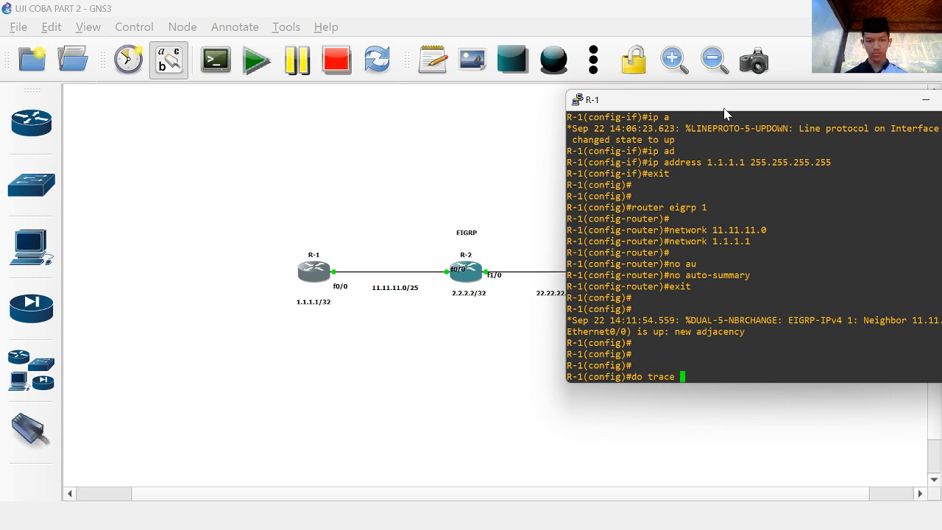
{"action": "left_click_drag", "start_coordinate": [725, 112], "coordinate": [648, 103]}
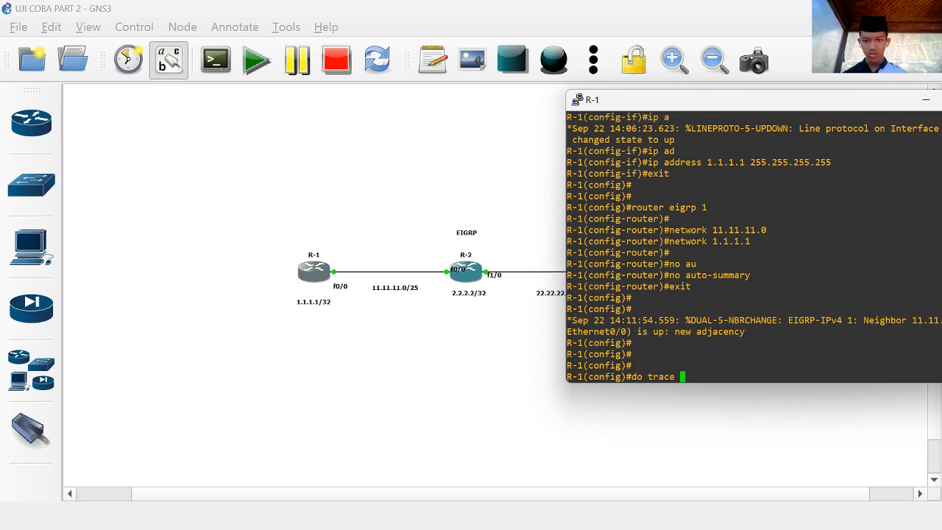
{"action": "left_click", "coordinate": [913, 107]}
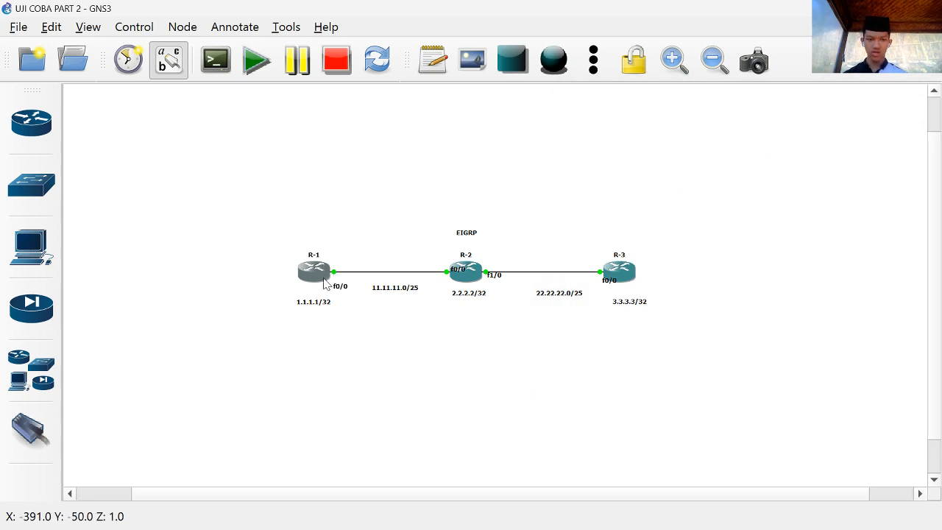
Step: Shift the 3.3.3.3/32 label slightly so it sits more centrally beneath R-3, and deselect it
{"action": "left_click_drag", "start_coordinate": [634, 305], "coordinate": [630, 305]}
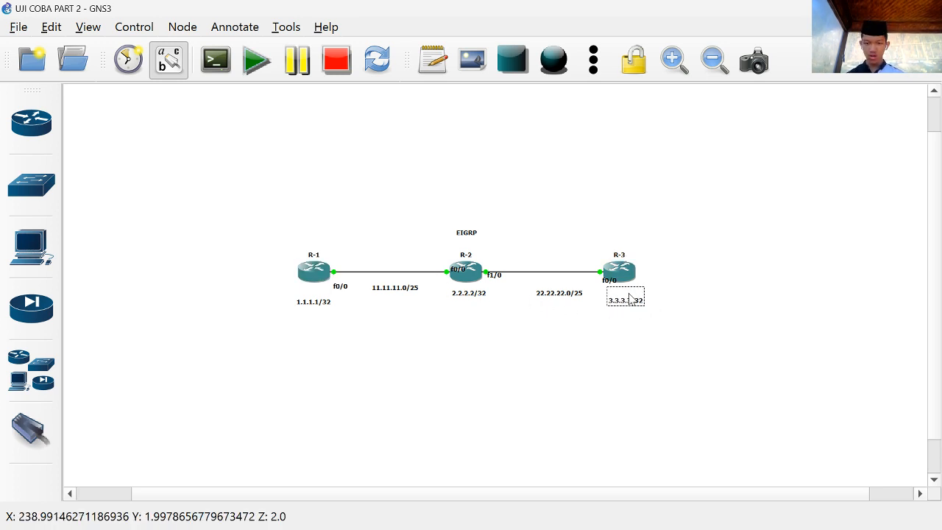
{"action": "left_click", "coordinate": [667, 275]}
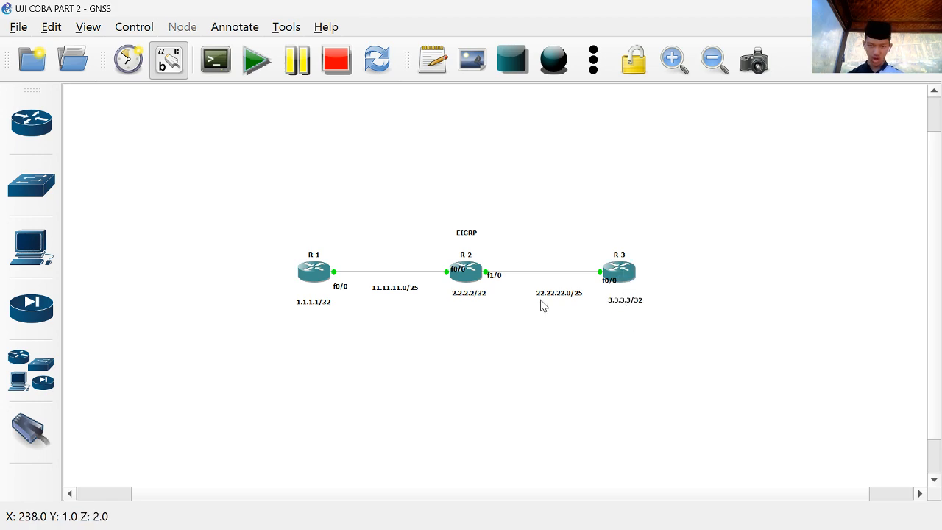
Step: Restore R-1's console, complete the pending trace command with destination 3.3.3.3, run it and minimize the console
{"action": "double_click", "coordinate": [313, 271]}
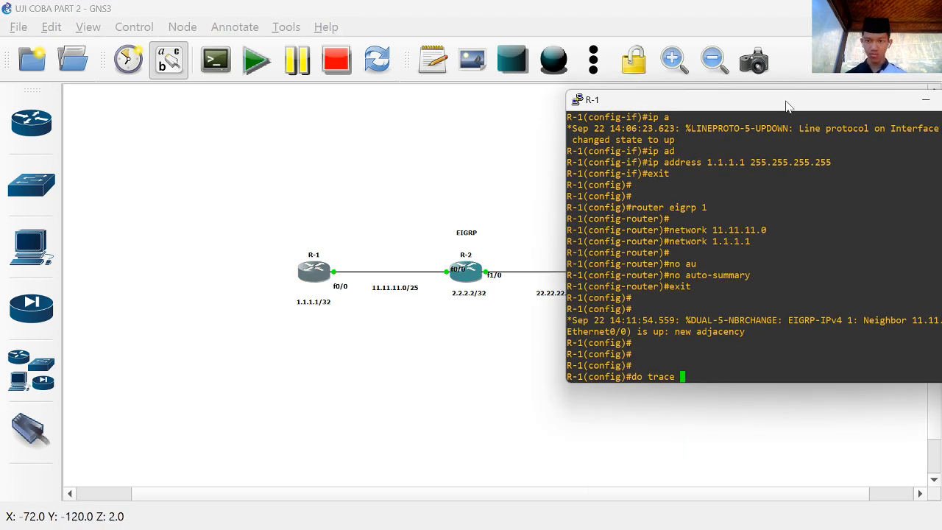
{"action": "left_click_drag", "start_coordinate": [786, 107], "coordinate": [280, 97]}
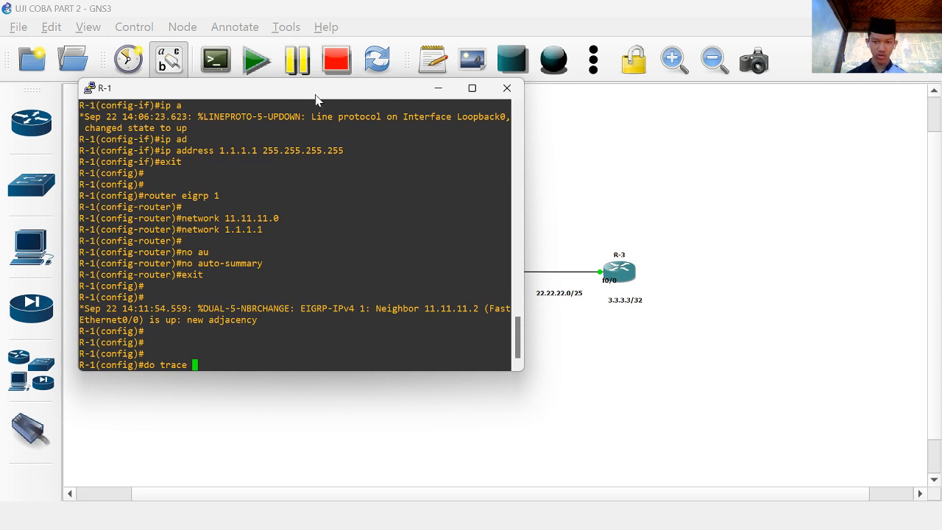
{"action": "type", "text": "3.3.3.3"}
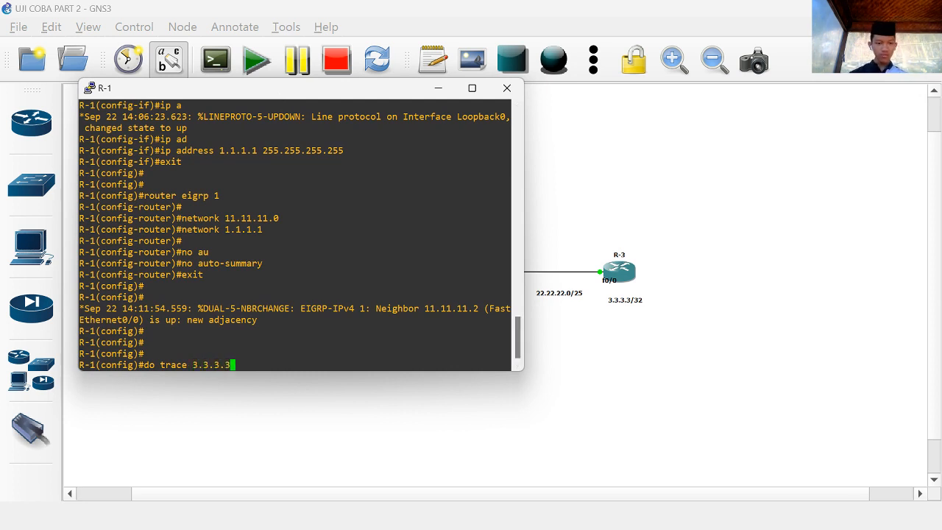
{"action": "key", "text": "Return"}
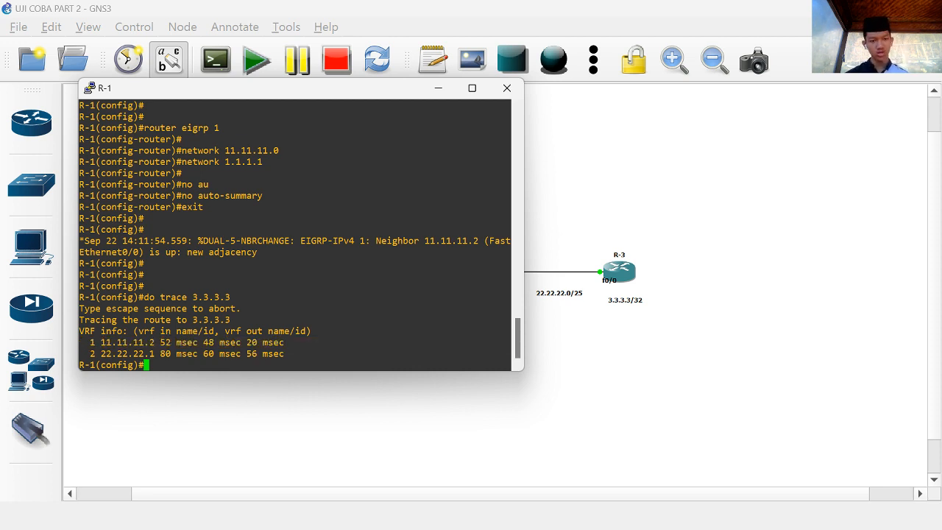
{"action": "left_click_drag", "start_coordinate": [276, 97], "coordinate": [519, 98]}
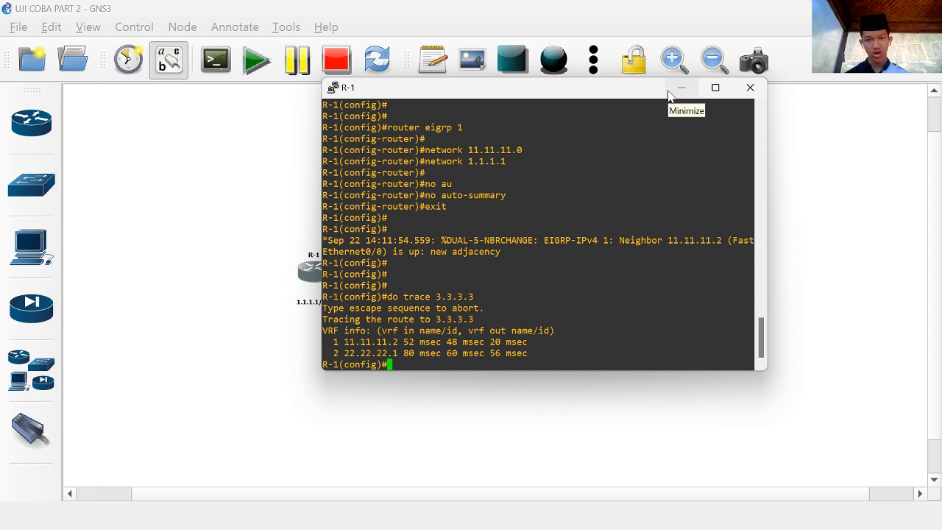
{"action": "left_click_drag", "start_coordinate": [673, 90], "coordinate": [745, 102]}
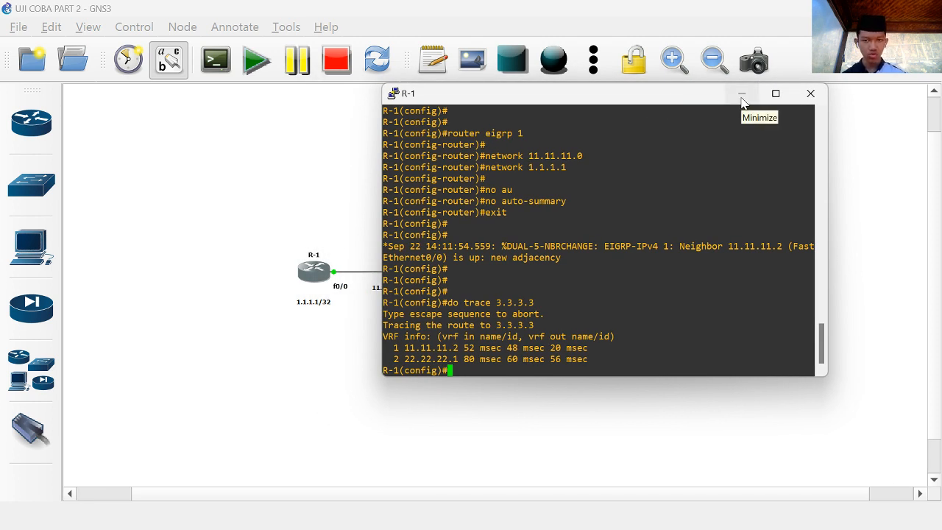
{"action": "left_click", "coordinate": [742, 93]}
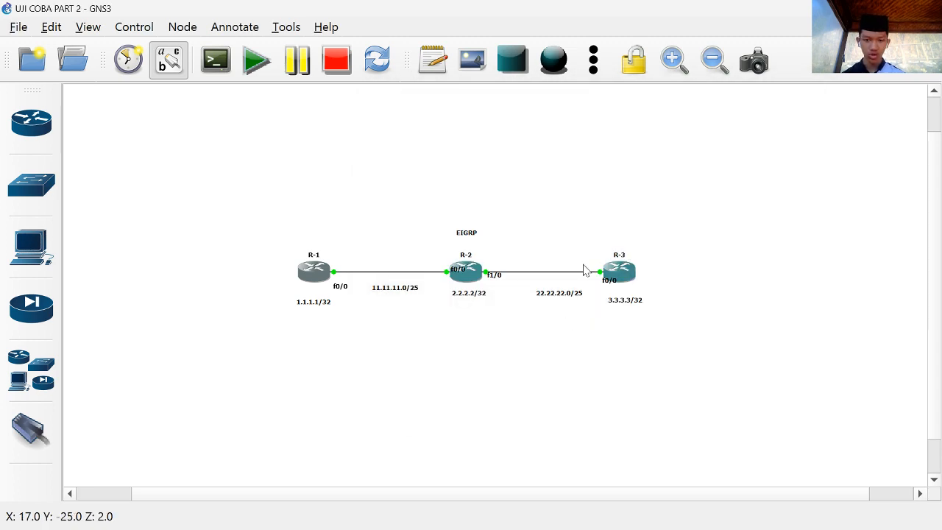
Step: Restore R-1's console, examine the hop lines of the trace to 3.3.3.3 beside the topology, and minimize the window
{"action": "double_click", "coordinate": [314, 272]}
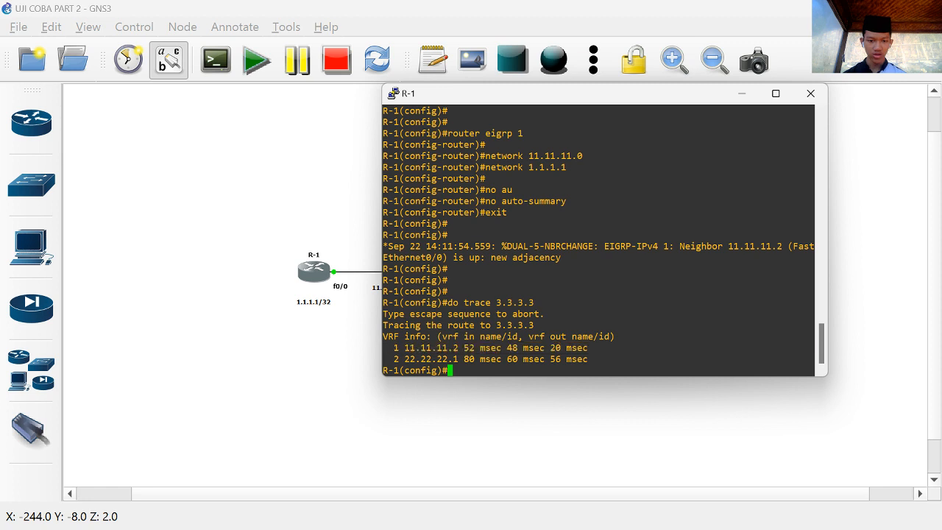
{"action": "triple_click", "coordinate": [476, 347]}
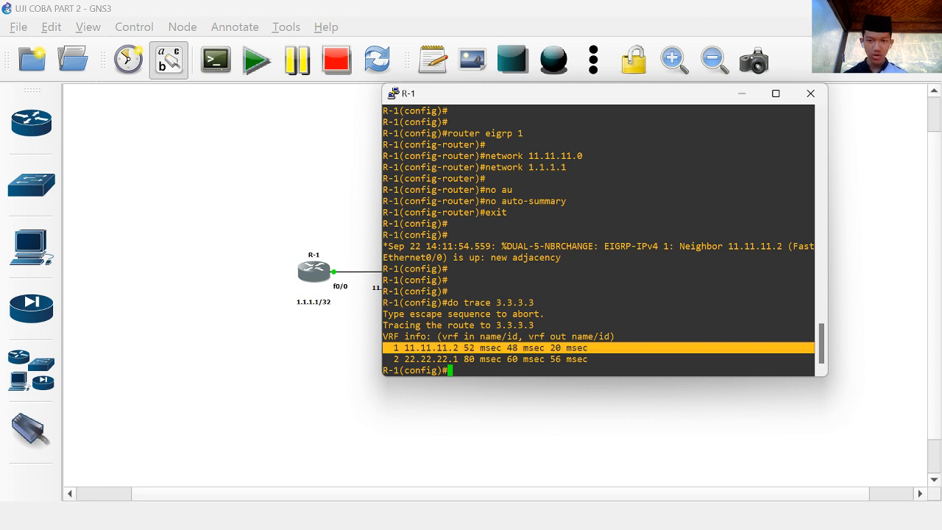
{"action": "left_click_drag", "start_coordinate": [593, 105], "coordinate": [708, 107]}
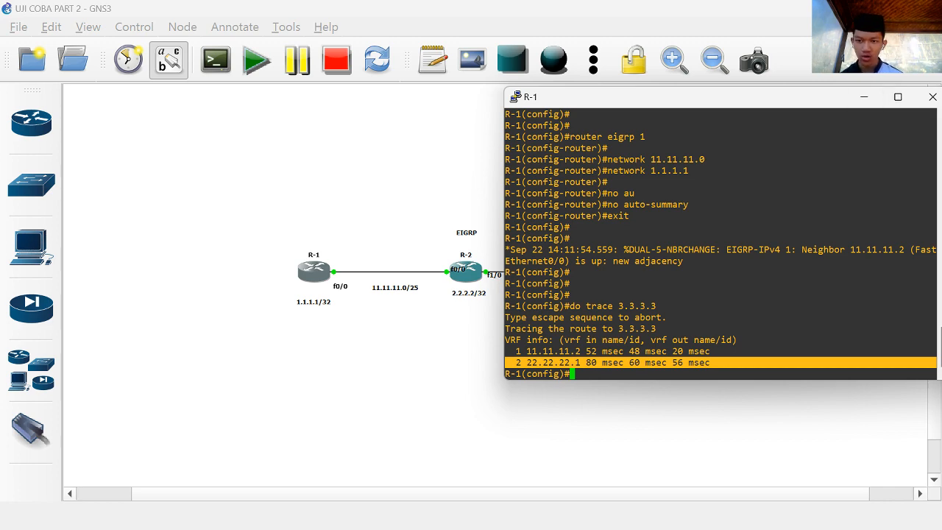
{"action": "left_click", "coordinate": [861, 102]}
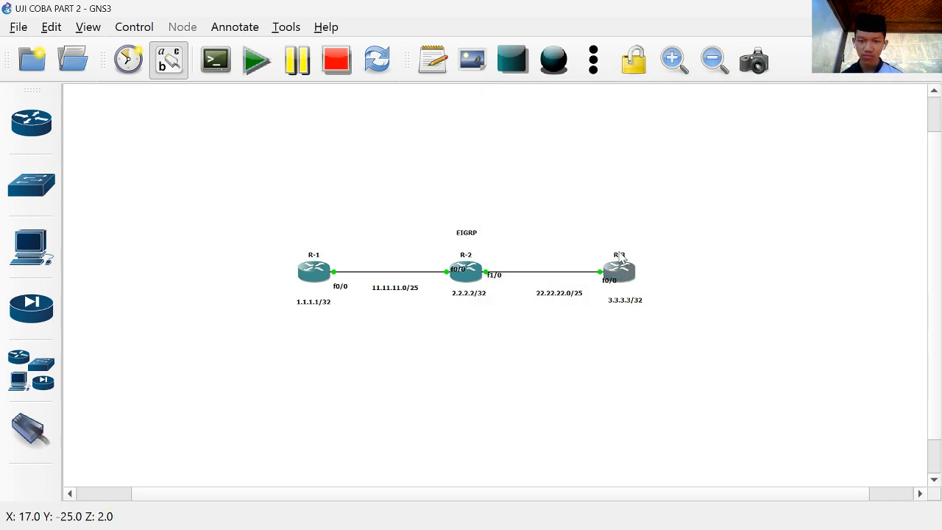
{"action": "double_click", "coordinate": [314, 270]}
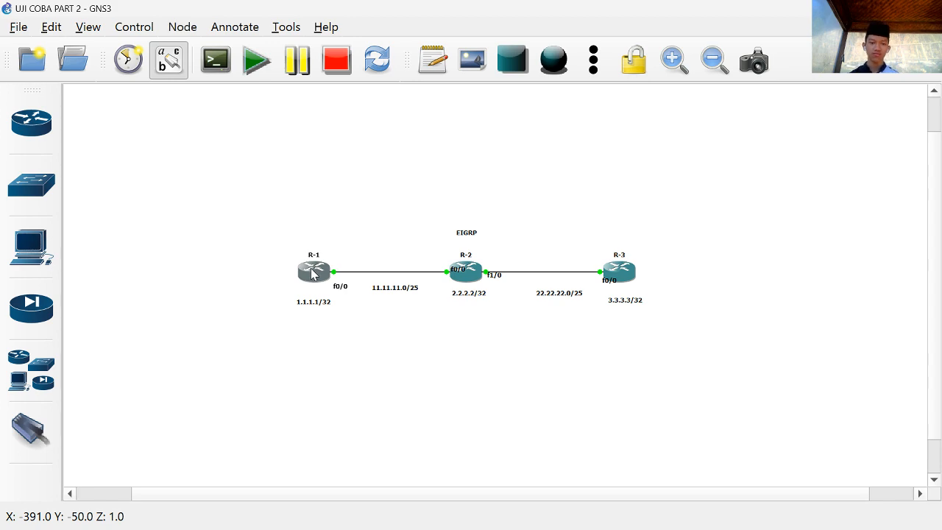
{"action": "left_click", "coordinate": [864, 96]}
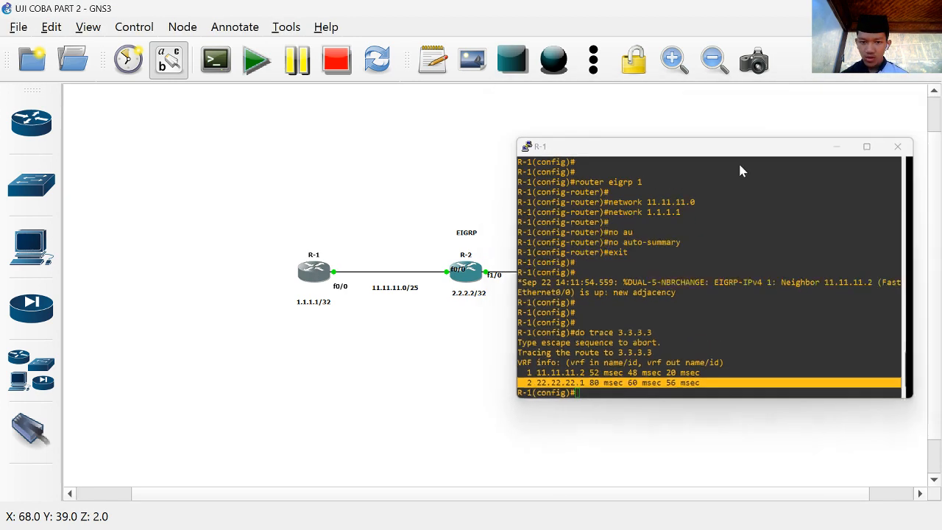
Step: Open R-3's console and run "do trace 1.1.1.1" from the configuration prompt
{"action": "left_click", "coordinate": [636, 277]}
{"action": "double_click", "coordinate": [636, 277]}
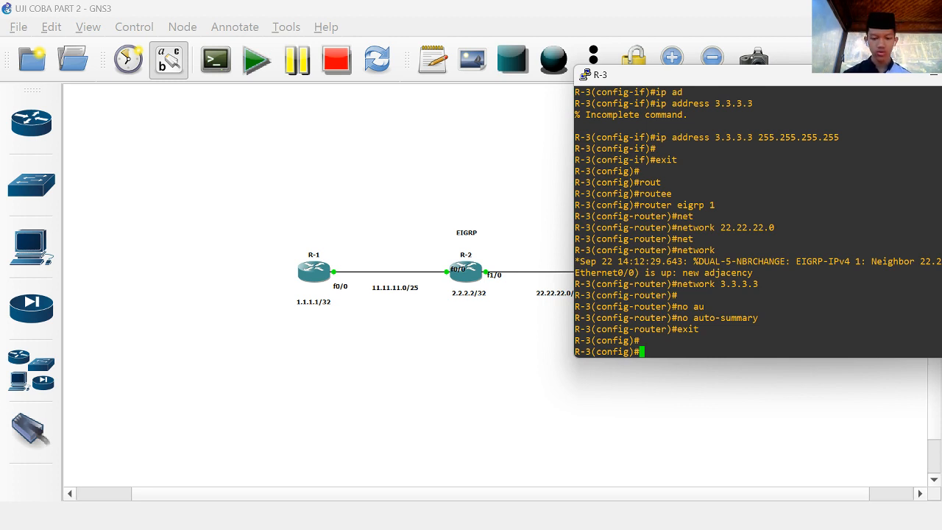
{"action": "type", "text": "do "}
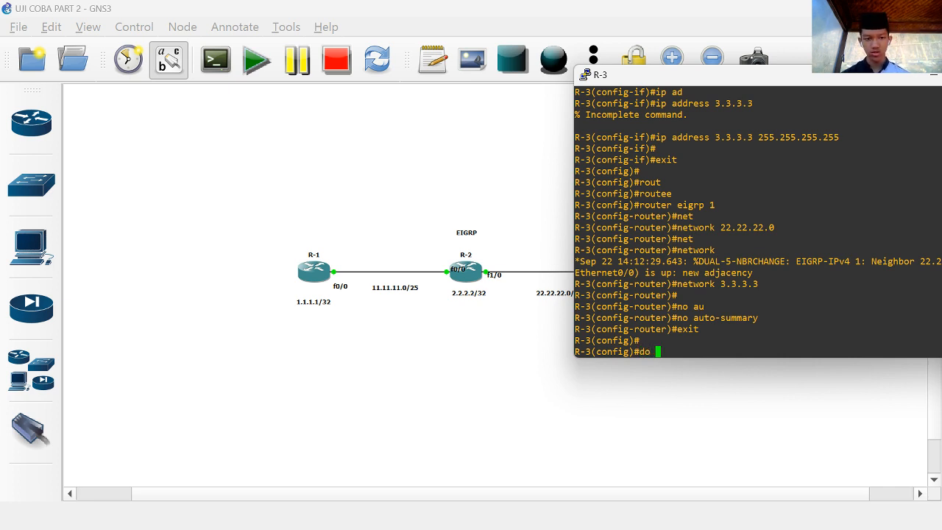
{"action": "type", "text": "ta"}
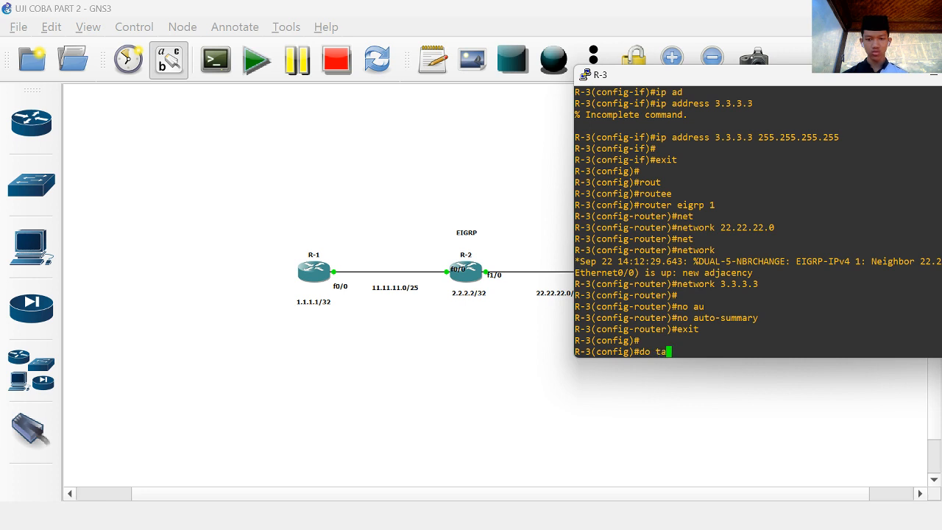
{"action": "key", "text": "BackSpace"}
{"action": "type", "text": "race"}
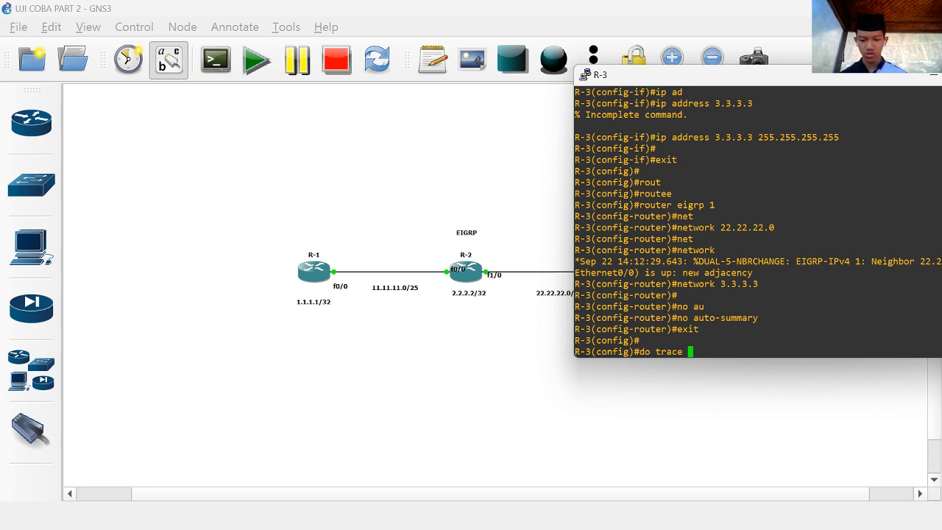
{"action": "type", "text": "1.1.1.1"}
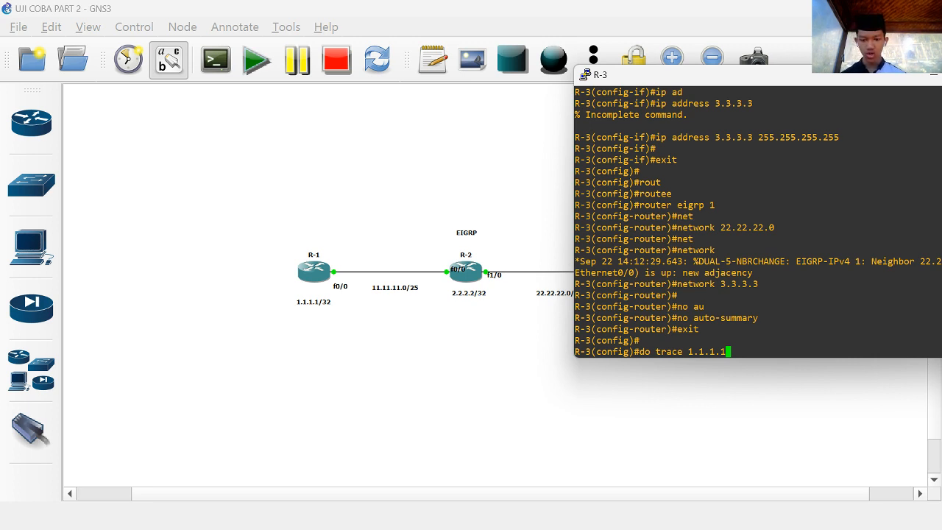
{"action": "key", "text": "Return"}
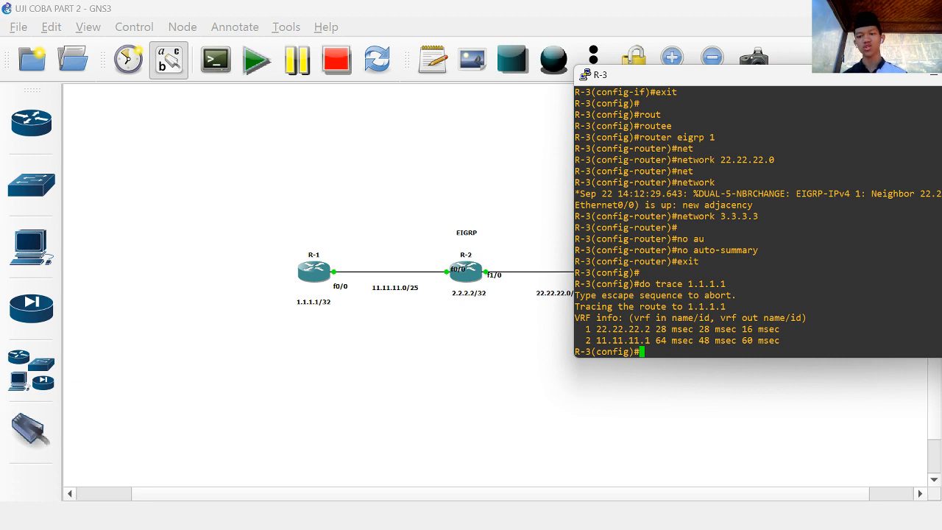
Step: Examine both hop lines of R-3's trace against the topology, moving the console aside, and return to the workspace
{"action": "triple_click", "coordinate": [725, 328]}
{"action": "left_click", "coordinate": [725, 329]}
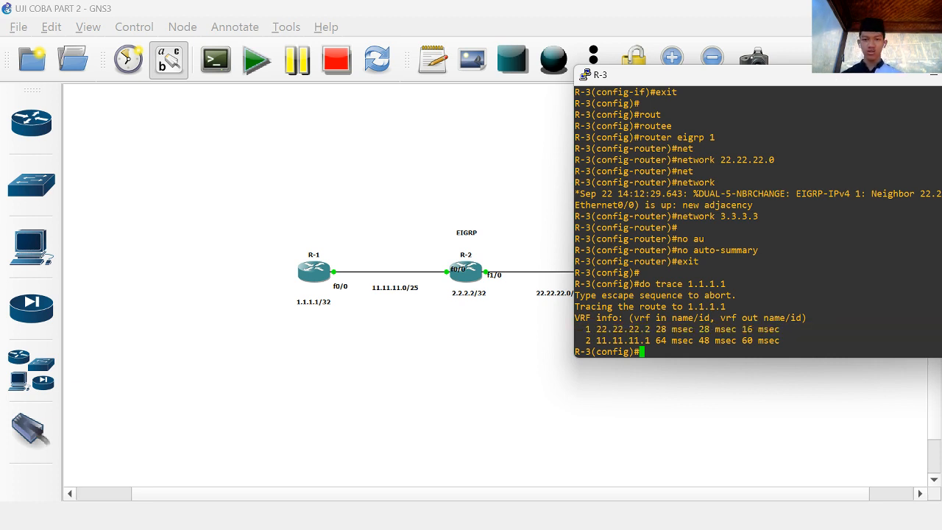
{"action": "left_click_drag", "start_coordinate": [751, 82], "coordinate": [834, 94]}
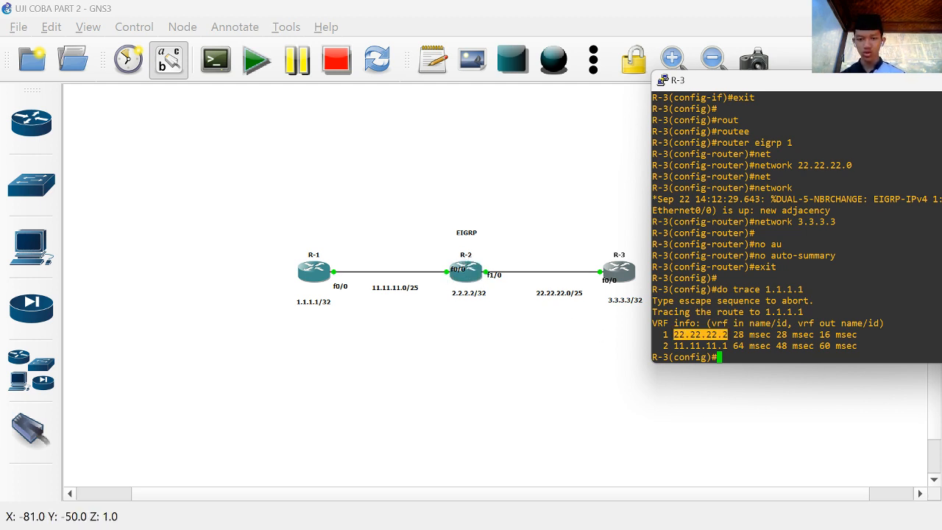
{"action": "triple_click", "coordinate": [701, 334]}
{"action": "triple_click", "coordinate": [701, 334]}
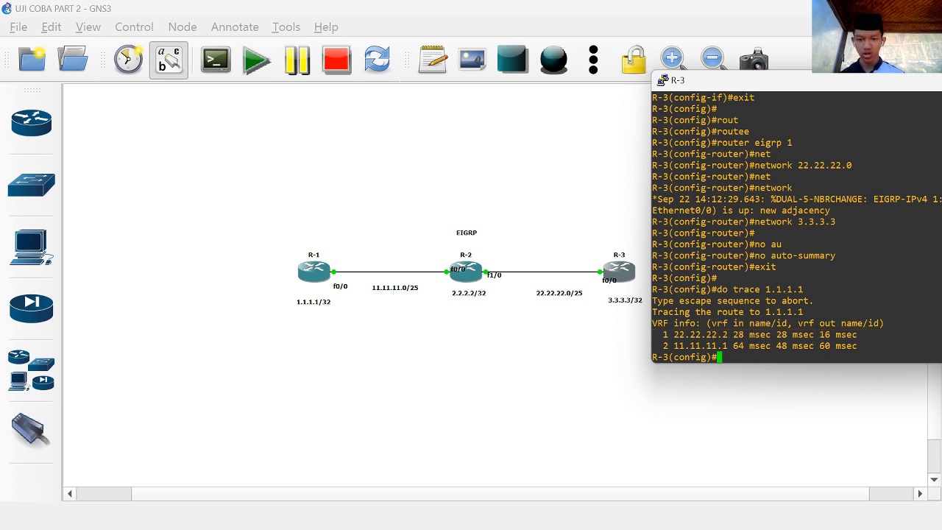
{"action": "left_click", "coordinate": [701, 334]}
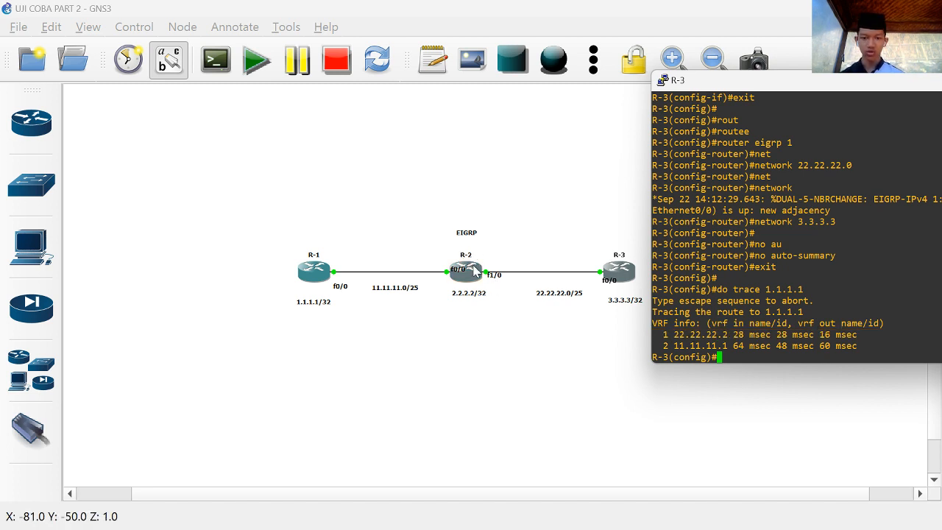
{"action": "double_click", "coordinate": [737, 345]}
{"action": "double_click", "coordinate": [738, 345]}
{"action": "triple_click", "coordinate": [738, 345]}
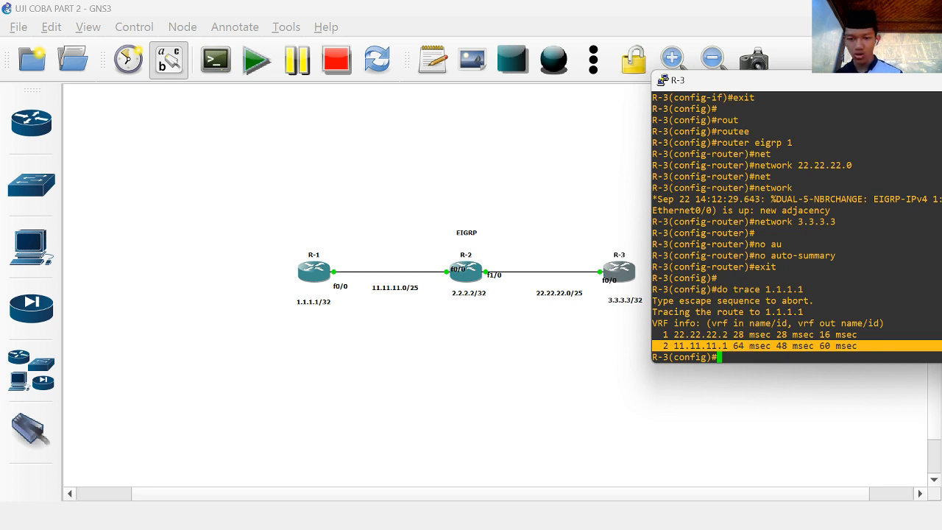
{"action": "left_click", "coordinate": [744, 345]}
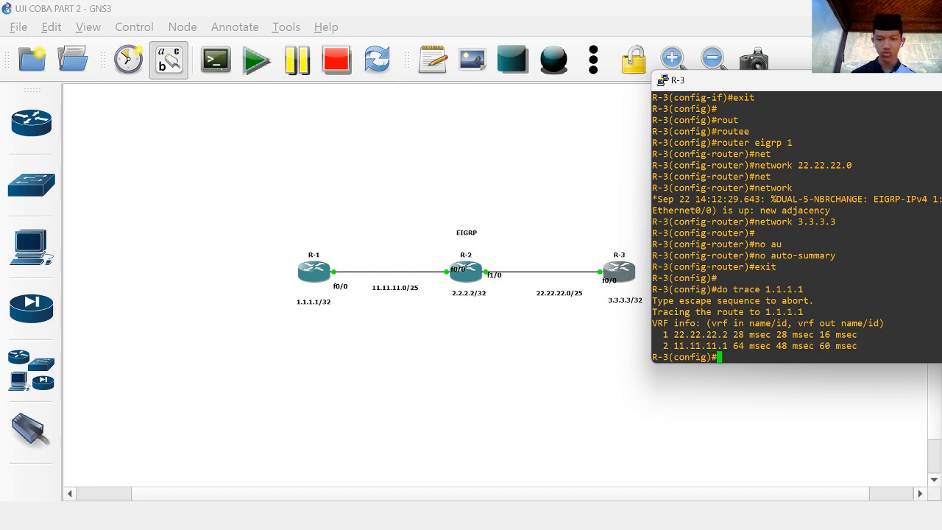
{"action": "left_click", "coordinate": [359, 353]}
{"action": "left_click", "coordinate": [315, 280]}
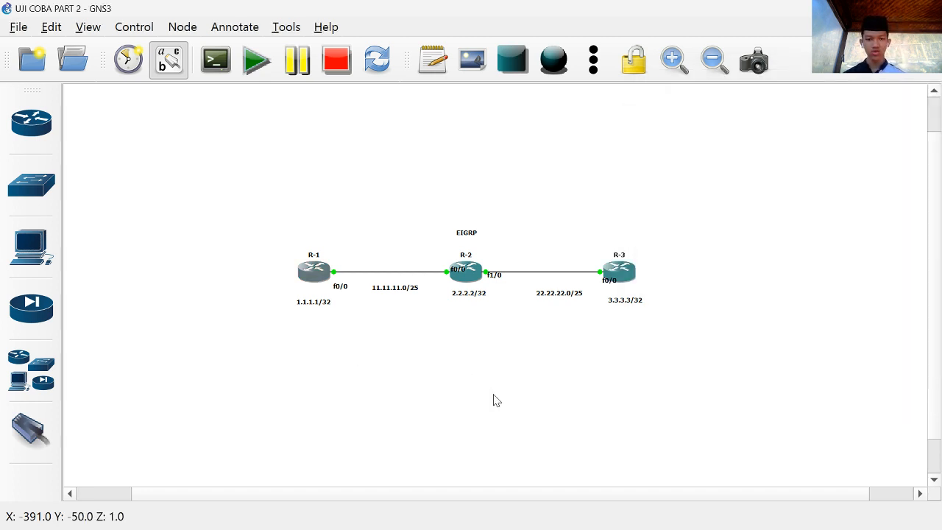
{"action": "left_click", "coordinate": [307, 248]}
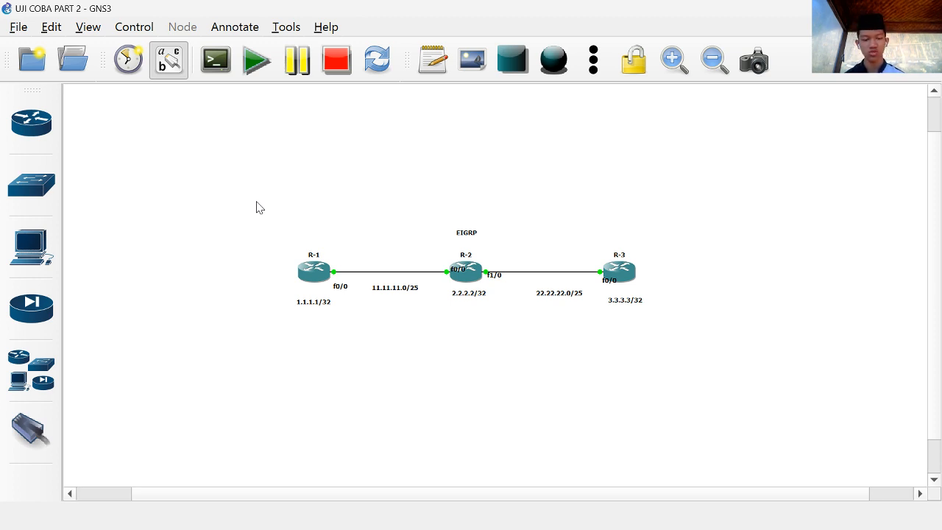
Step: Shift the EIGRP label slightly higher above R-2 and deselect it
{"action": "mouse_move", "coordinate": [472, 244]}
{"action": "left_mouse_down"}
{"action": "mouse_move", "coordinate": [457, 322]}
{"action": "mouse_move", "coordinate": [469, 315]}
{"action": "mouse_move", "coordinate": [467, 223]}
{"action": "mouse_move", "coordinate": [468, 239]}
{"action": "mouse_move", "coordinate": [475, 234]}
{"action": "left_mouse_up"}
{"action": "left_click", "coordinate": [498, 231]}
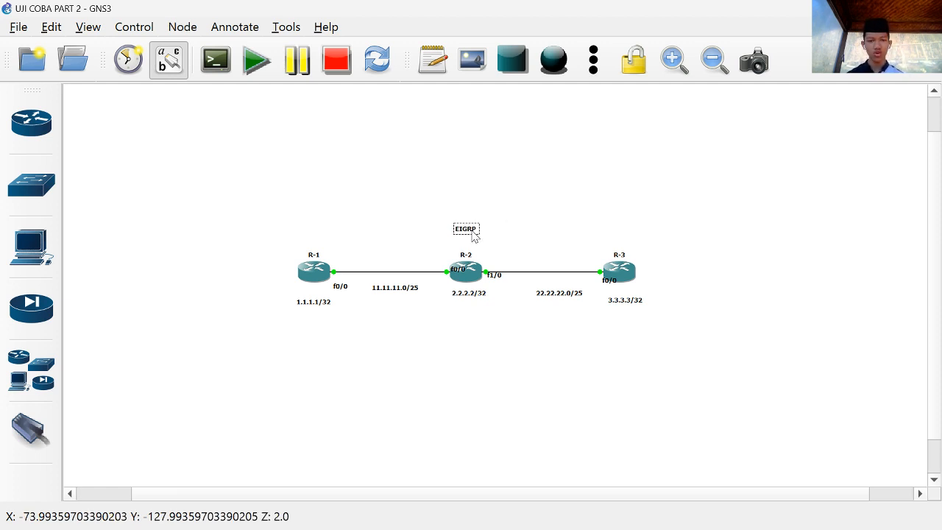
{"action": "left_click", "coordinate": [511, 212]}
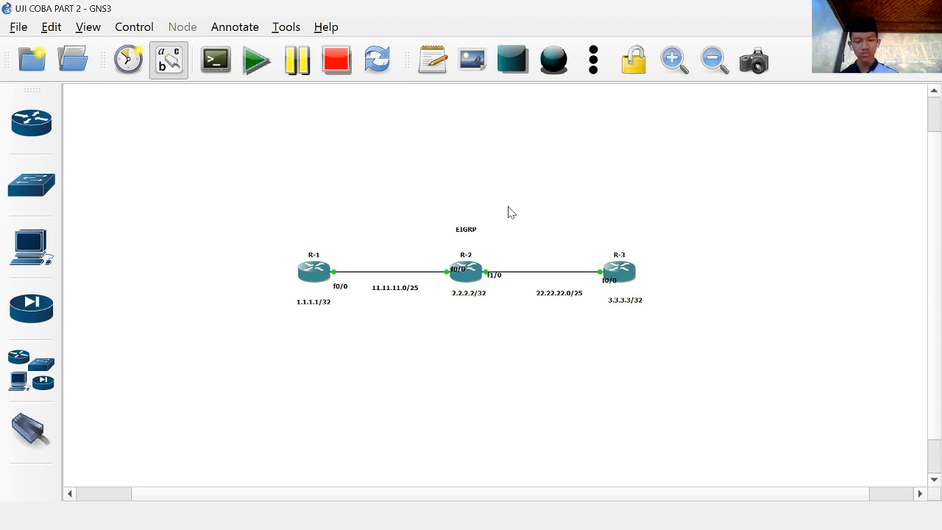
Step: Restore R-1's console to review the output of the trace to 3.3.3.3, and minimize it again
{"action": "left_click", "coordinate": [318, 274]}
{"action": "double_click", "coordinate": [319, 275]}
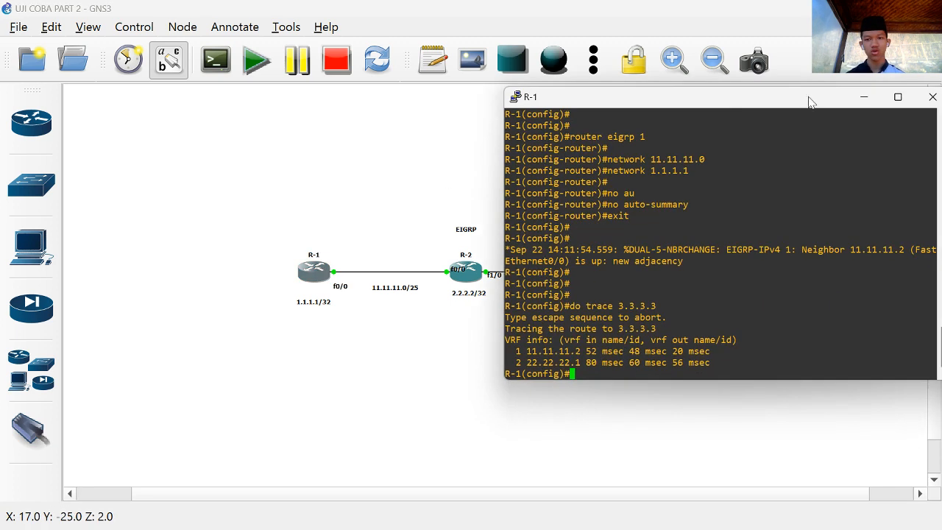
{"action": "left_click", "coordinate": [863, 102]}
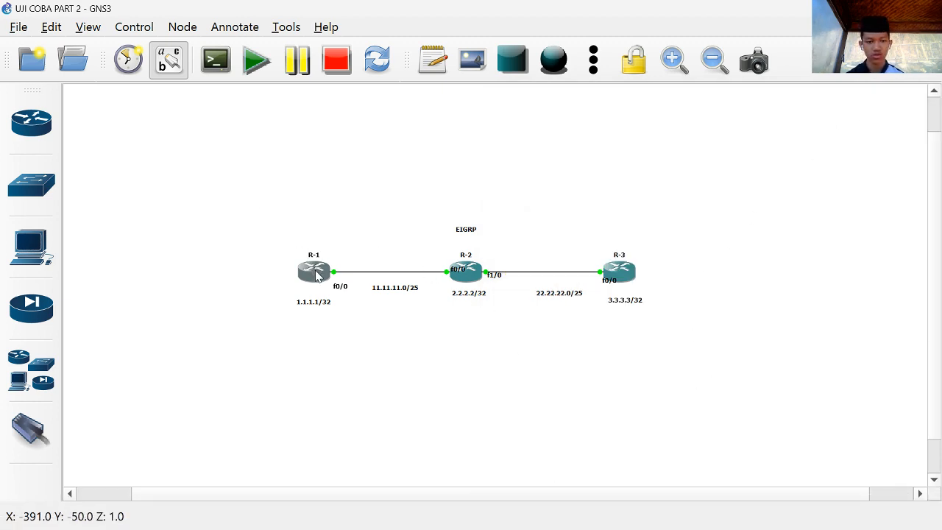
Step: Nudge router R-1 slightly down and to the left in the topology and deselect it
{"action": "left_click_drag", "start_coordinate": [317, 274], "coordinate": [315, 272]}
{"action": "left_click", "coordinate": [275, 255]}
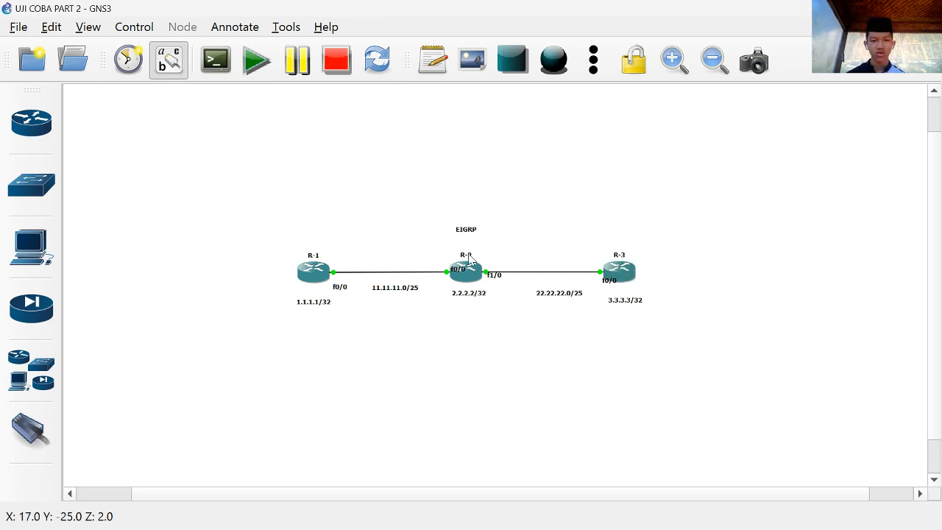
{"action": "left_click_drag", "start_coordinate": [310, 275], "coordinate": [310, 275]}
{"action": "left_click", "coordinate": [240, 220]}
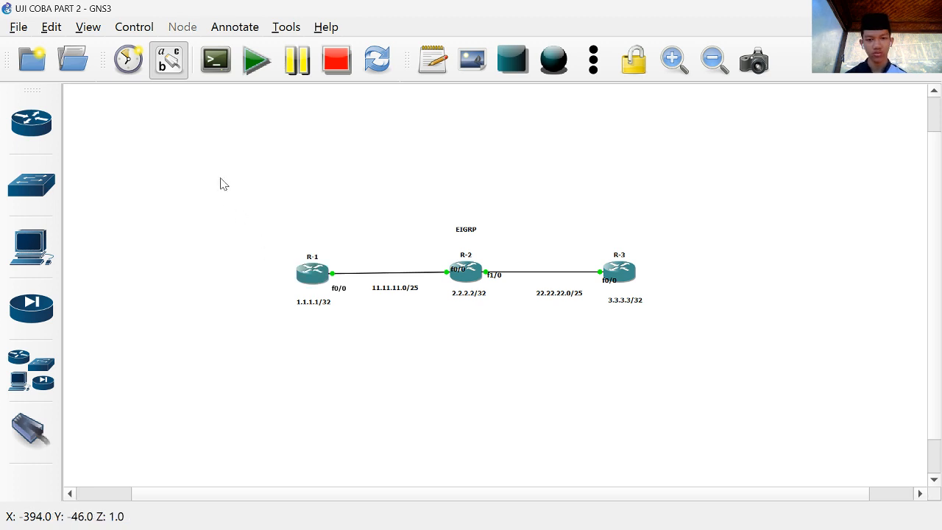
{"action": "left_click_drag", "start_coordinate": [220, 177], "coordinate": [721, 348]}
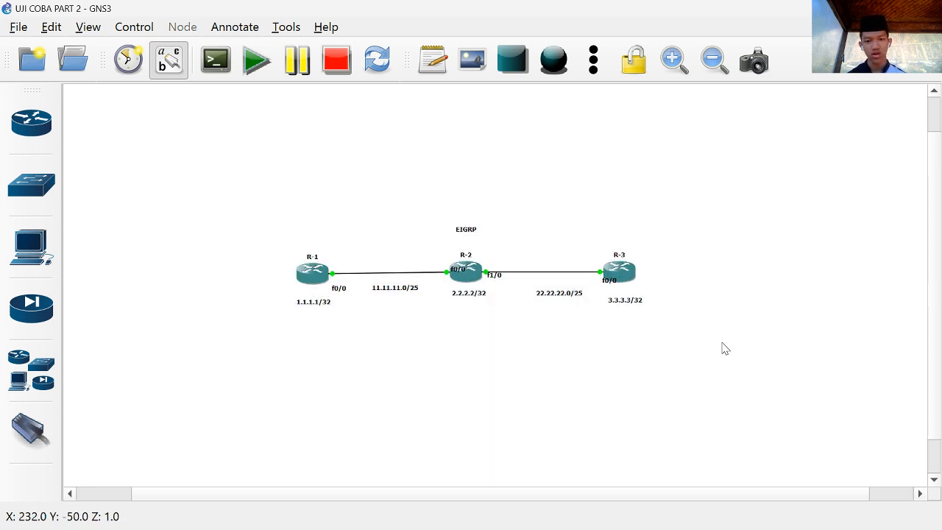
{"action": "left_click", "coordinate": [476, 279]}
{"action": "left_click", "coordinate": [500, 252]}
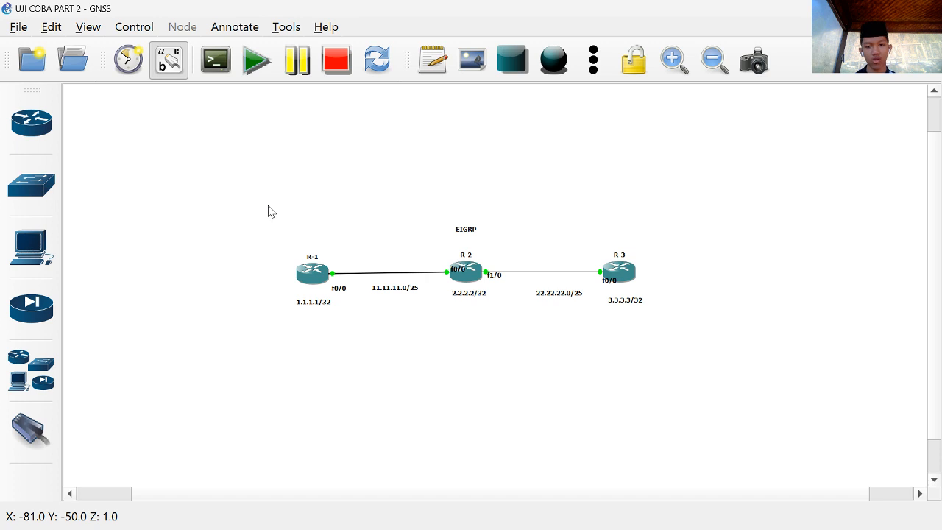